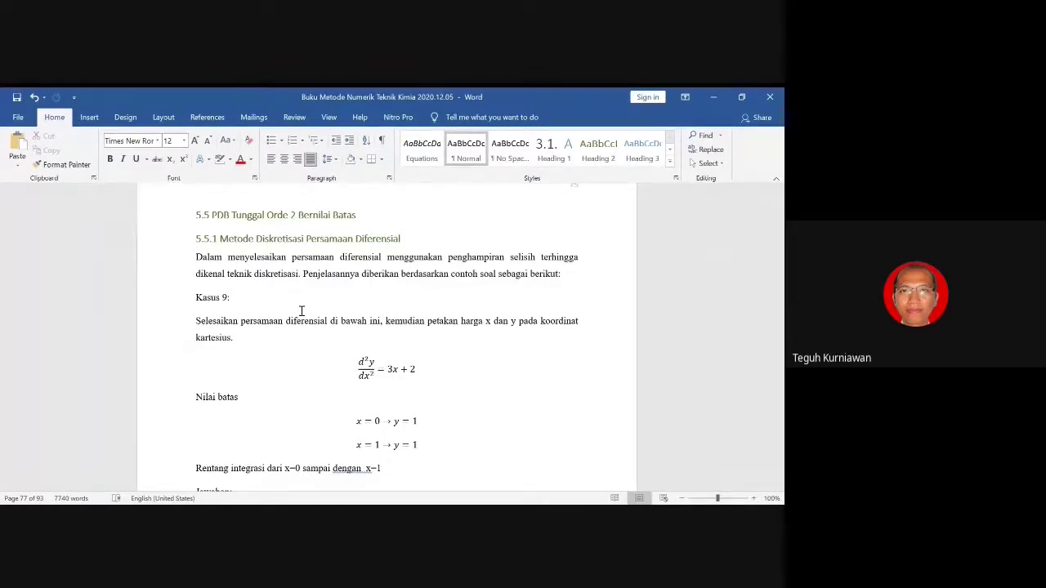
Find section 5.3 Metode Finite Difference and highlight the central-difference formula for the second derivative.
scroll(301, 312, "up", 4)
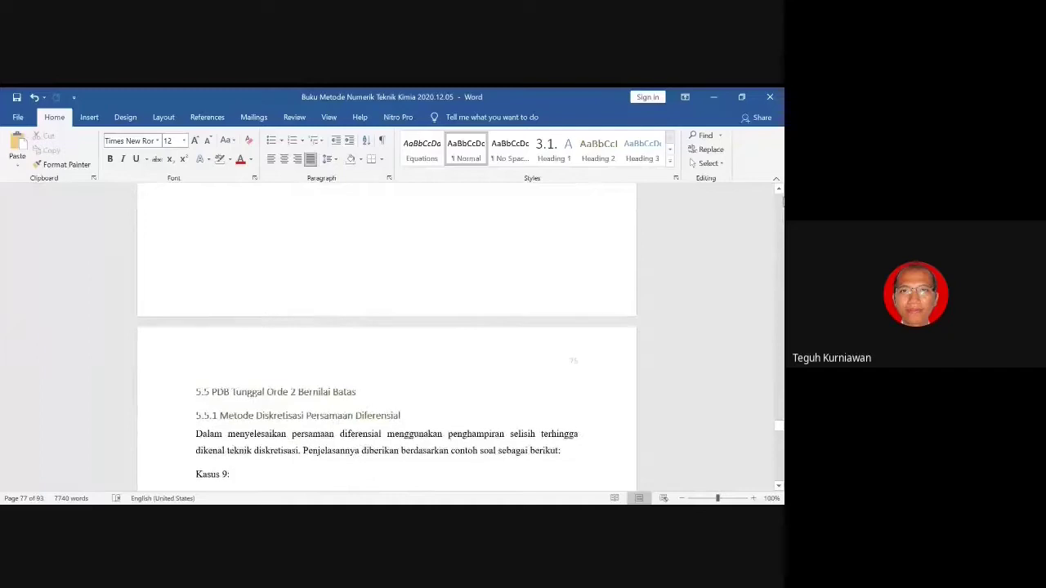
scroll(584, 269, "down", 10)
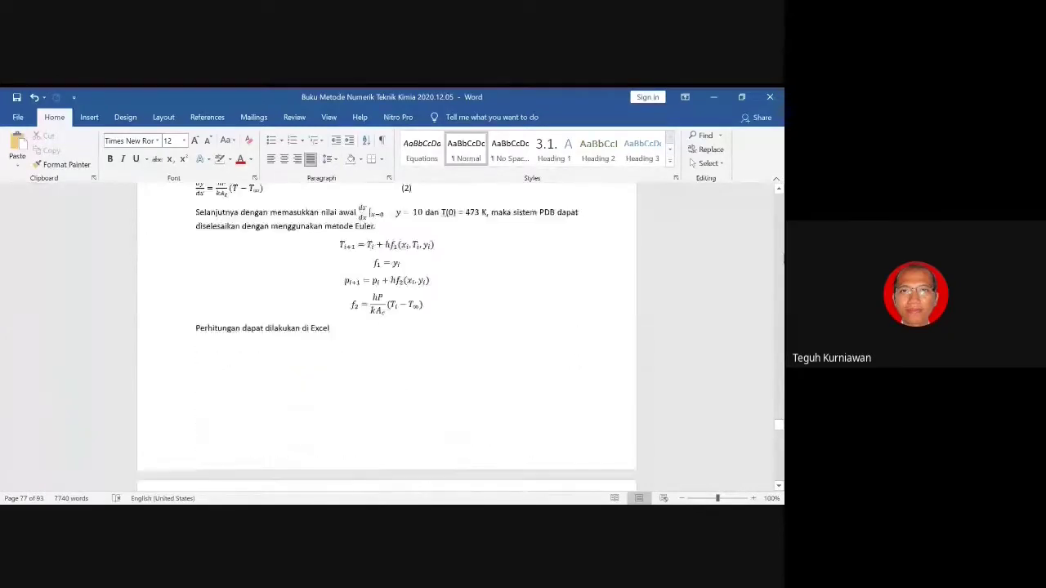
scroll(387, 339, "up", 20)
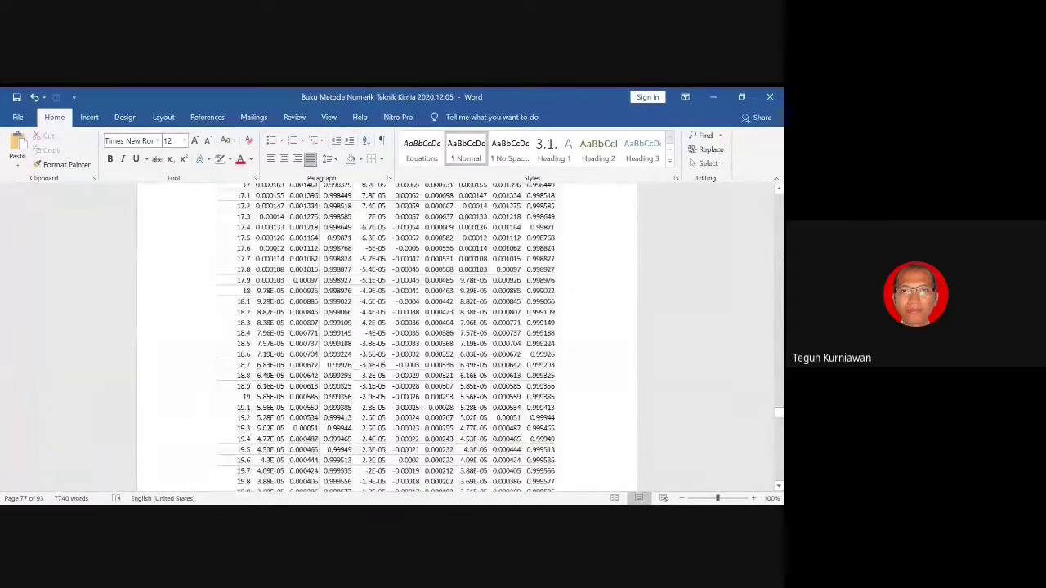
scroll(387, 339, "up", 20)
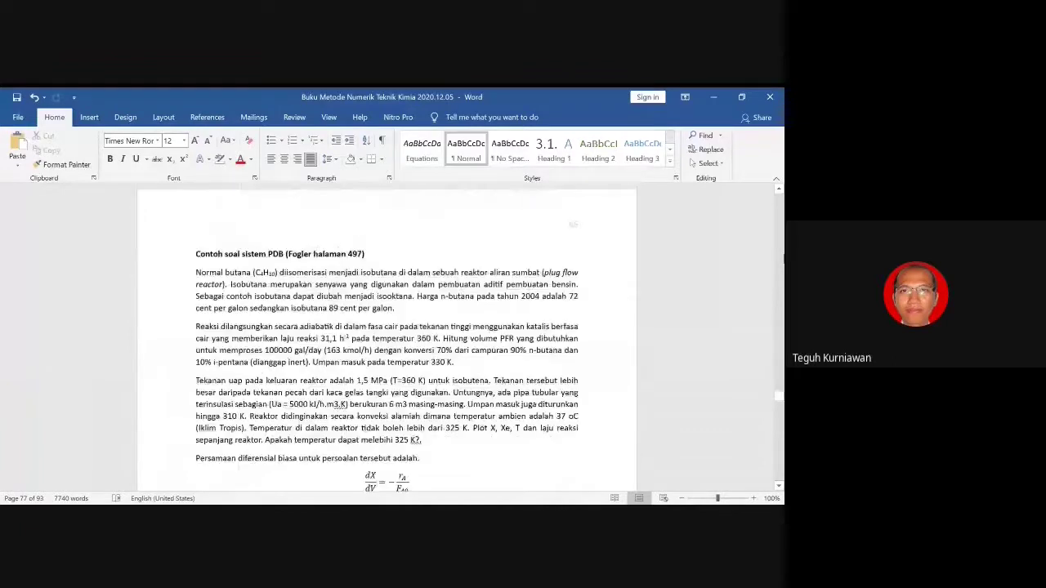
scroll(386, 339, "up", 20)
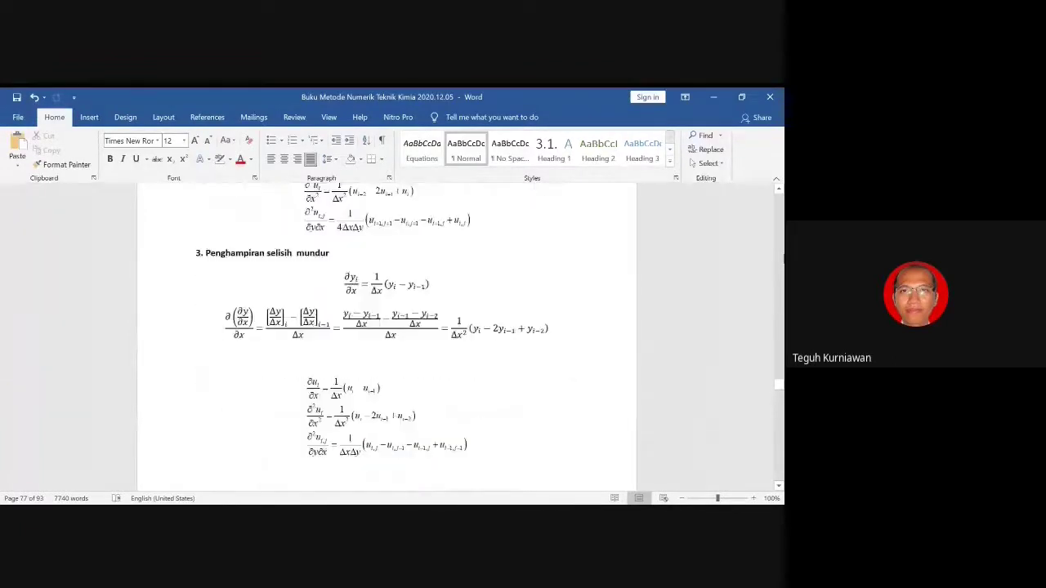
scroll(739, 264, "up", 10)
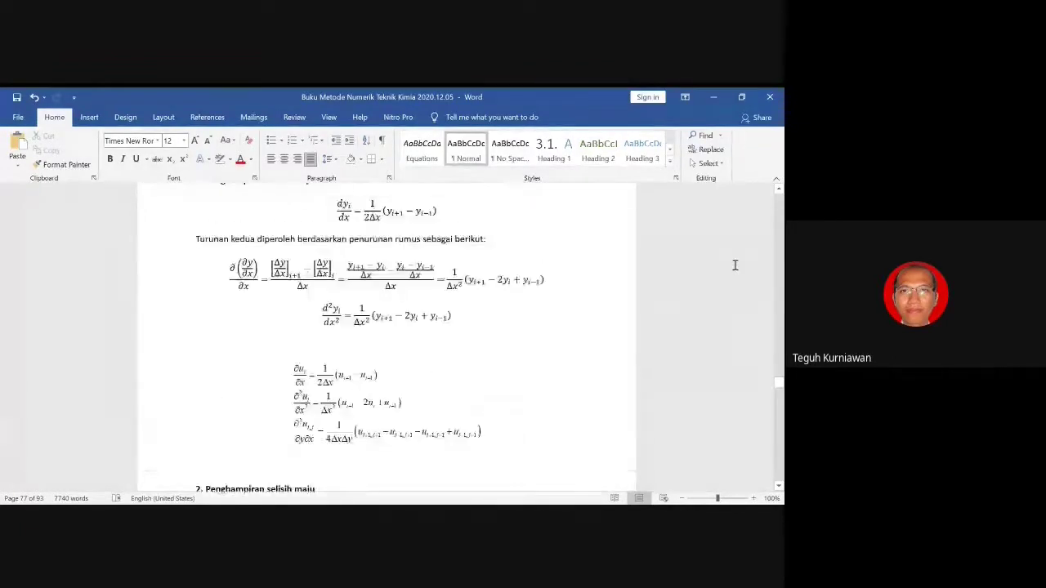
scroll(734, 264, "up", 3)
scroll(735, 265, "down", 2)
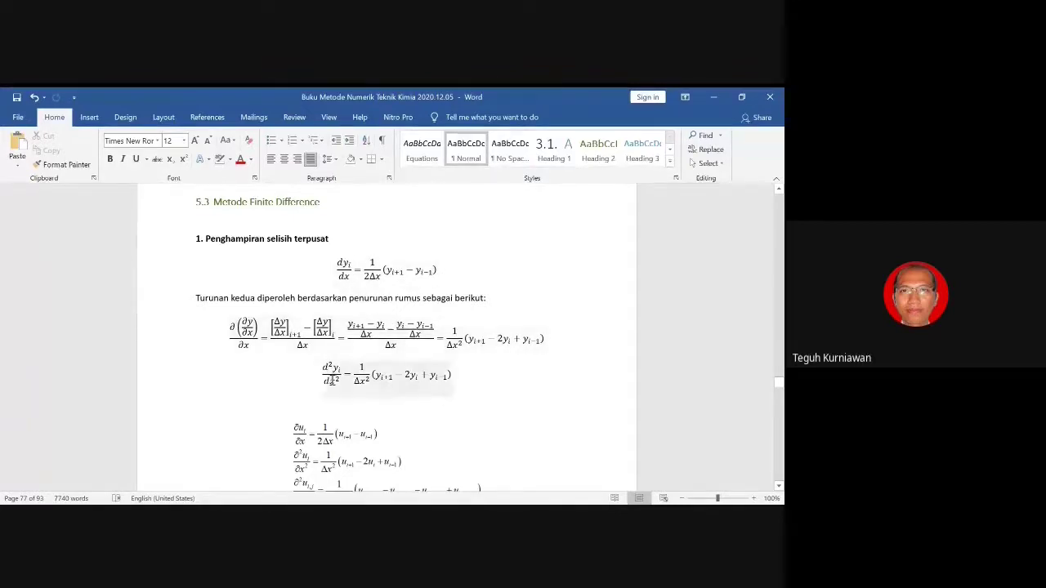
left_click(206, 371)
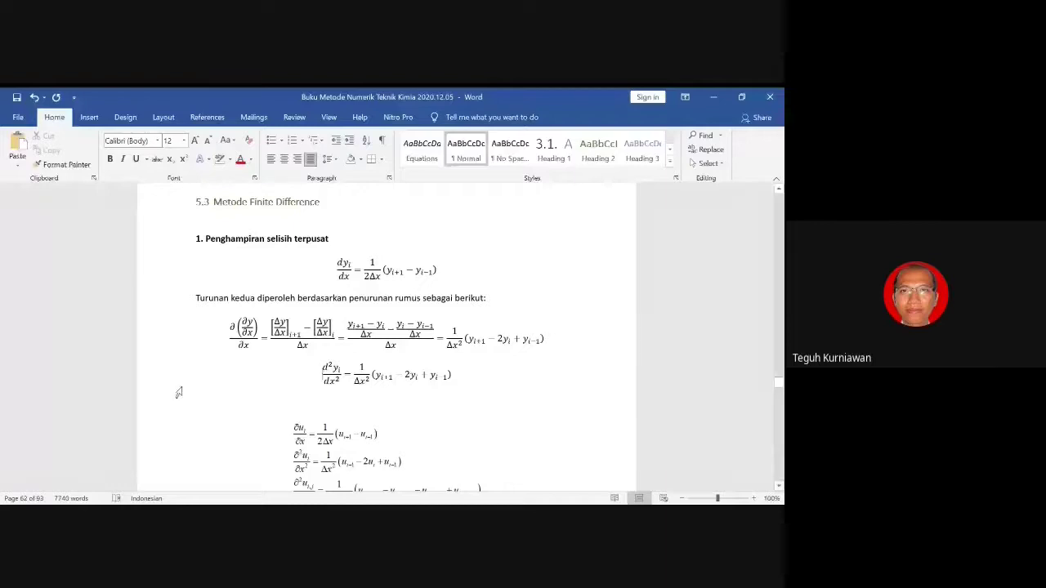
left_click(281, 376)
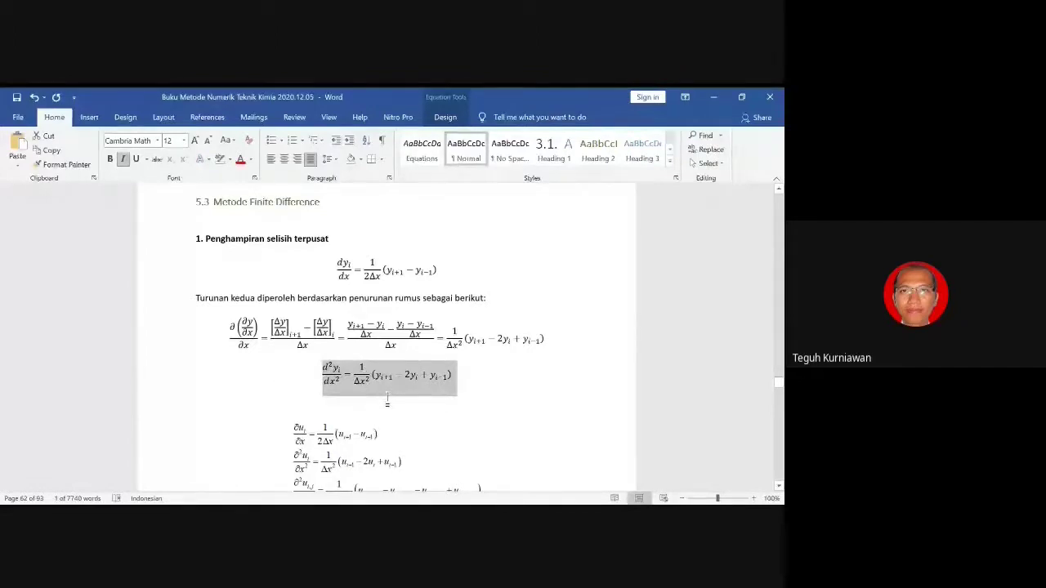
left_click(498, 393)
Return to Kasus 9 in section 5.5.1 and highlight the second-derivative term of its differential equation.
left_click_drag(780, 387, 780, 390)
scroll(730, 381, "down", 8)
scroll(553, 369, "up", 10)
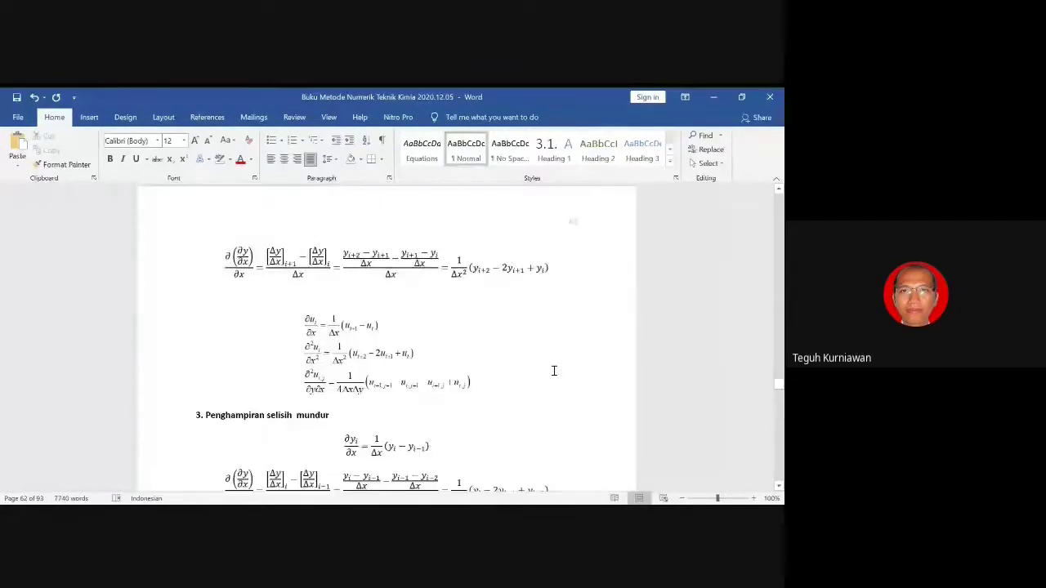
scroll(553, 368, "down", 20)
scroll(386, 335, "down", 5)
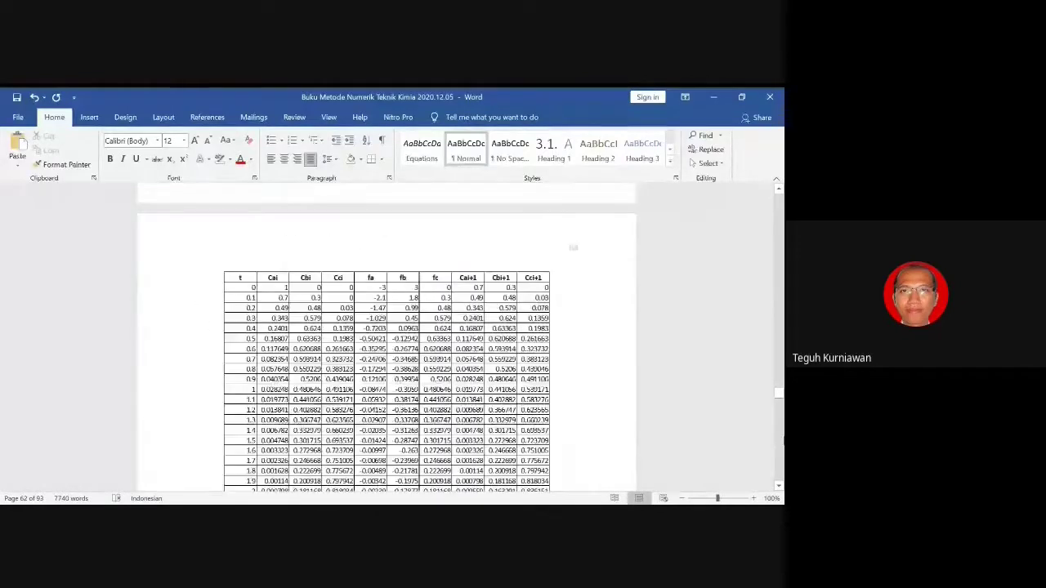
scroll(782, 444, "down", 10)
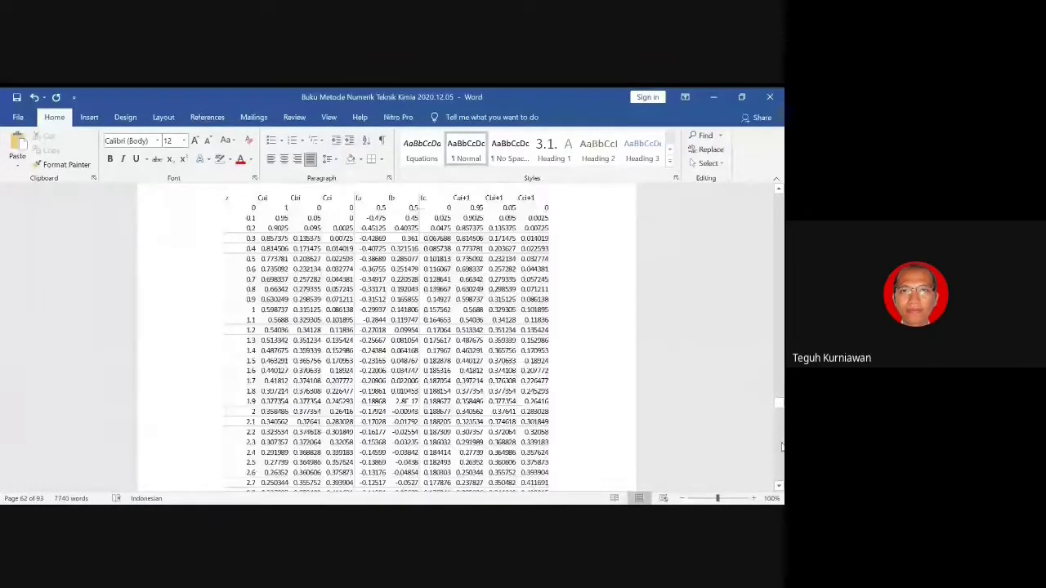
scroll(782, 443, "down", 15)
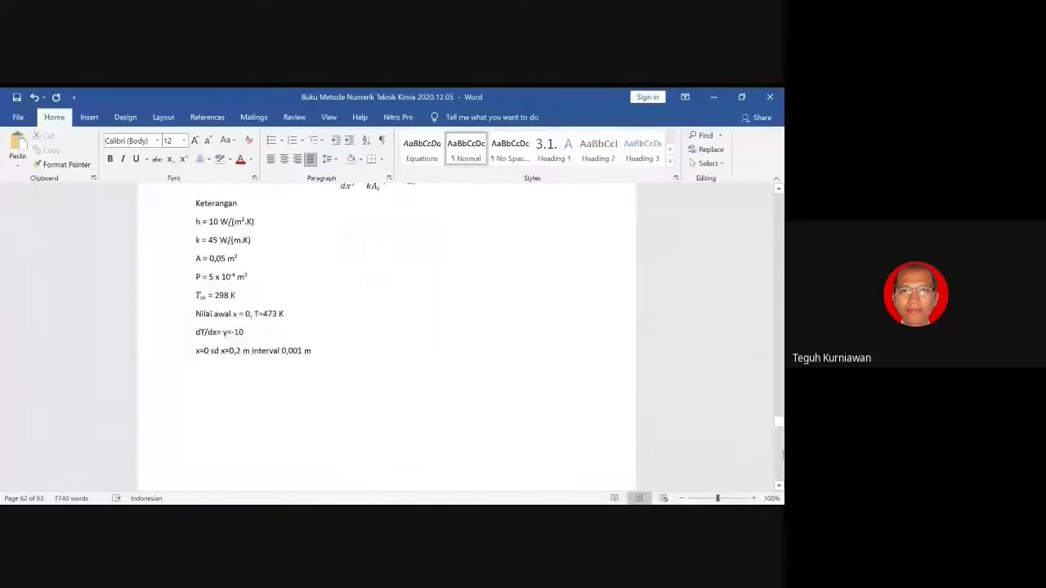
scroll(782, 457, "down", 5)
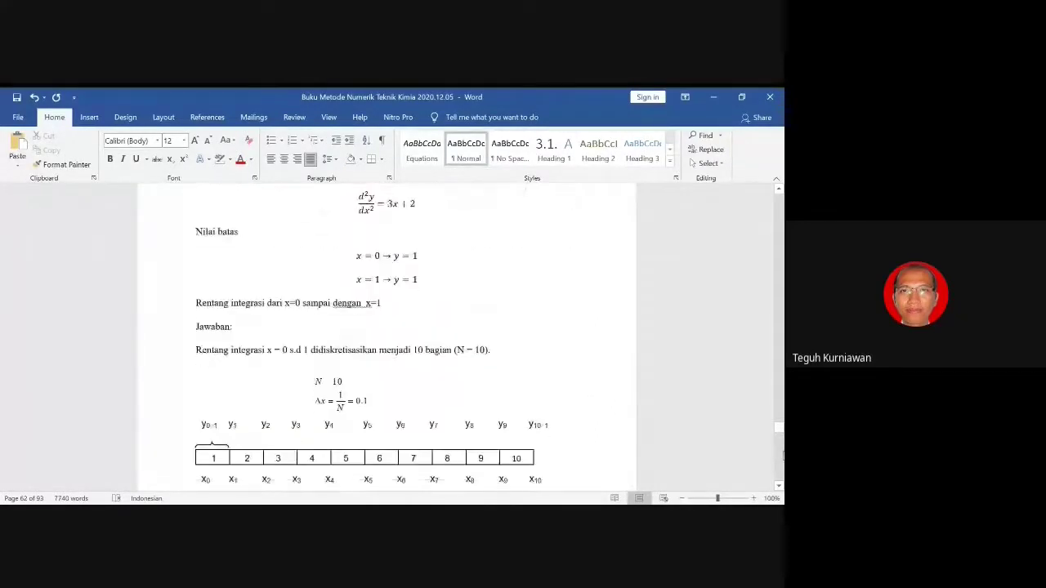
scroll(660, 398, "up", 3)
scroll(659, 397, "down", 1)
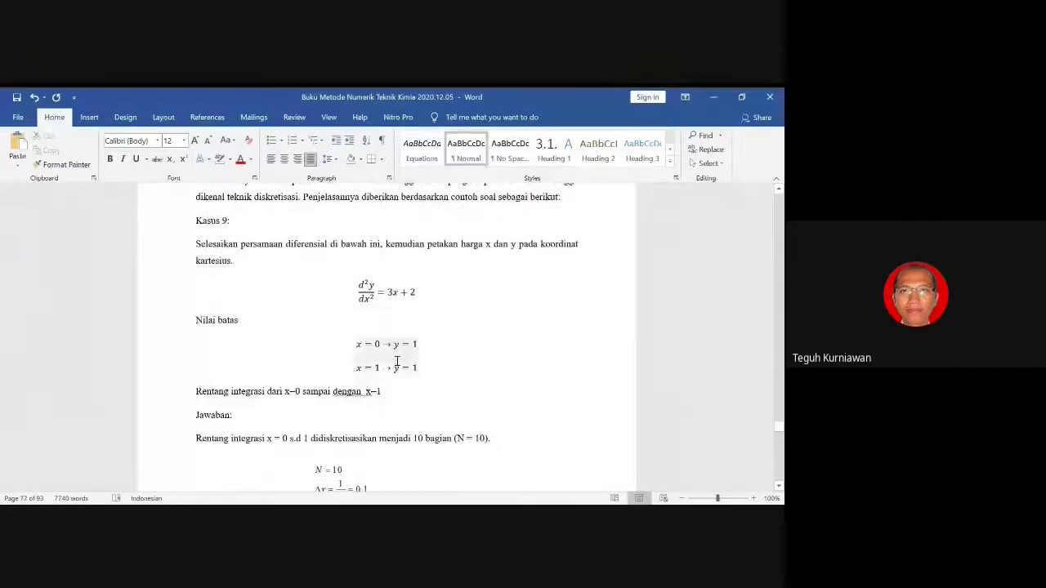
scroll(396, 360, "down", 1)
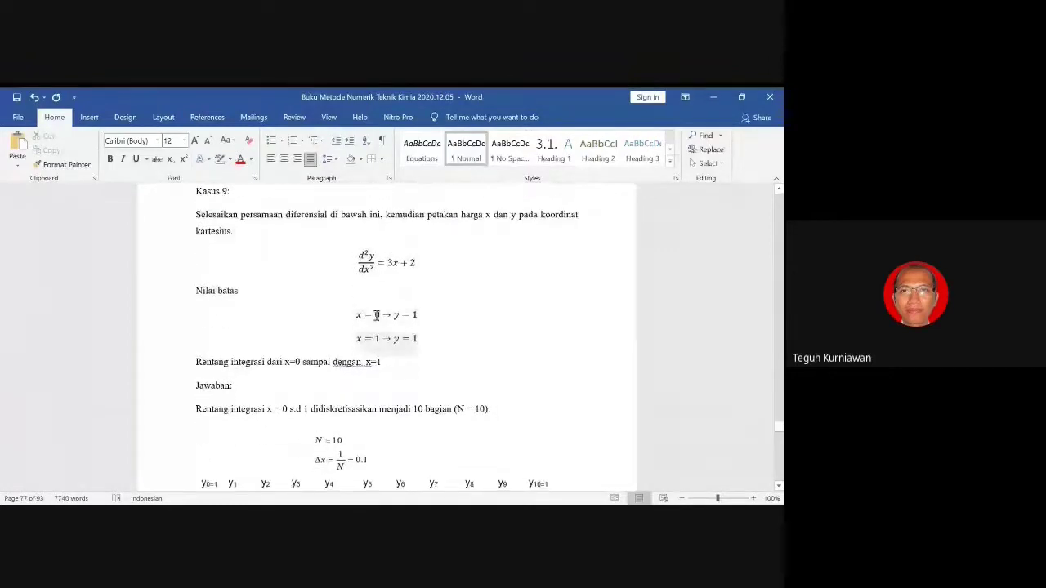
left_click(358, 276)
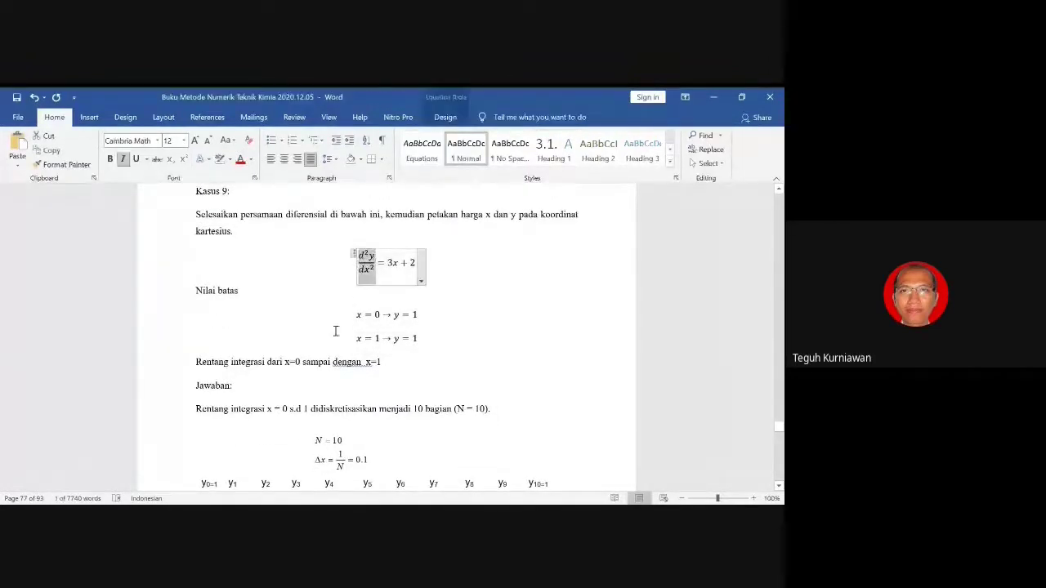
Highlight the right-hand side of the central-difference formula in the Kasus 9 solution.
scroll(332, 339, "down", 5)
scroll(331, 347, "down", 8)
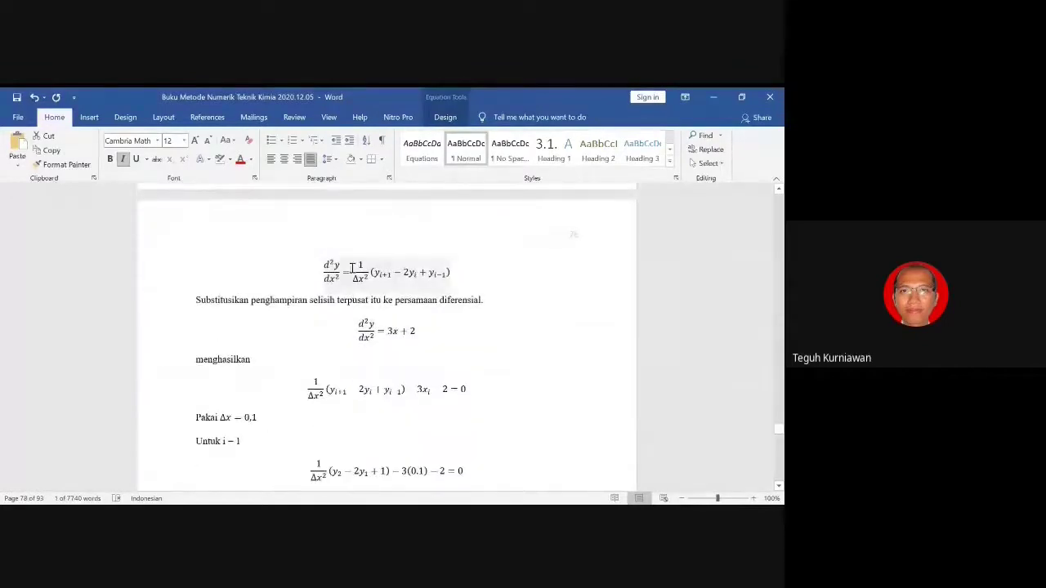
left_click(347, 272)
left_click_drag(350, 273, 451, 281)
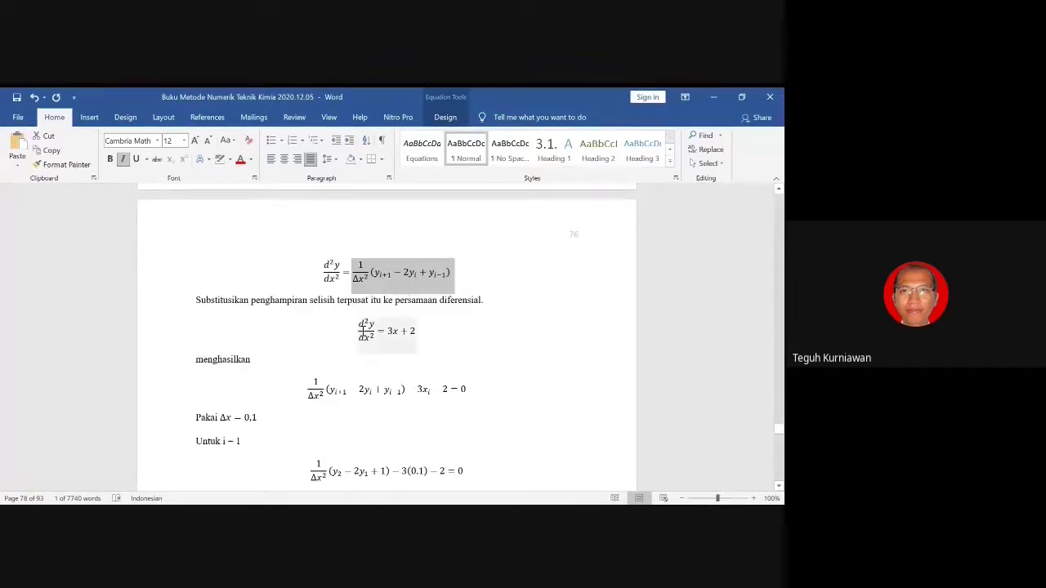
Compare the differential equation d²y/dx² = 3x + 2 with the discretized equation under "menghasilkan", highlighting each.
left_click(210, 324)
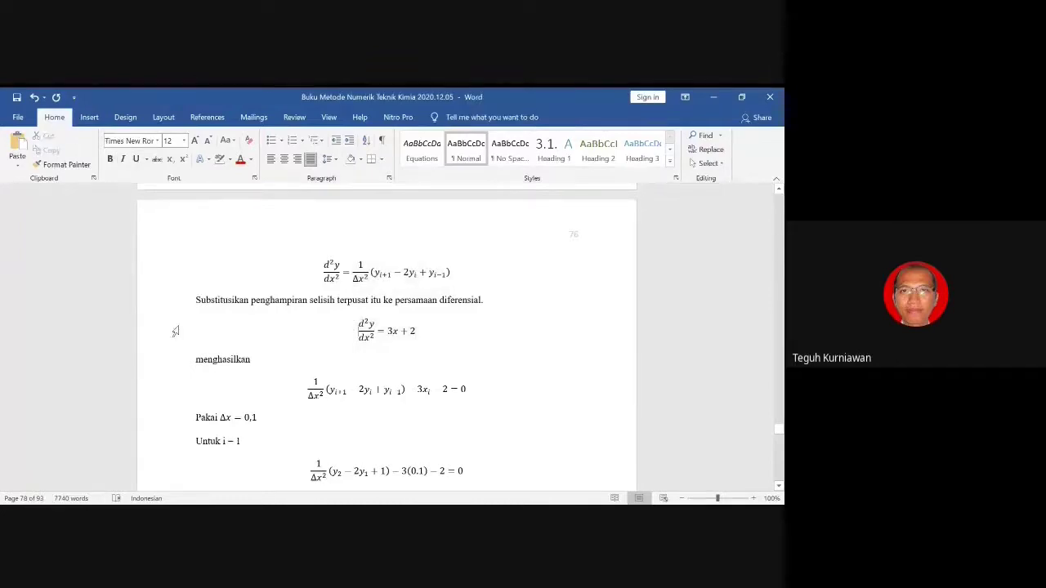
left_click(174, 331)
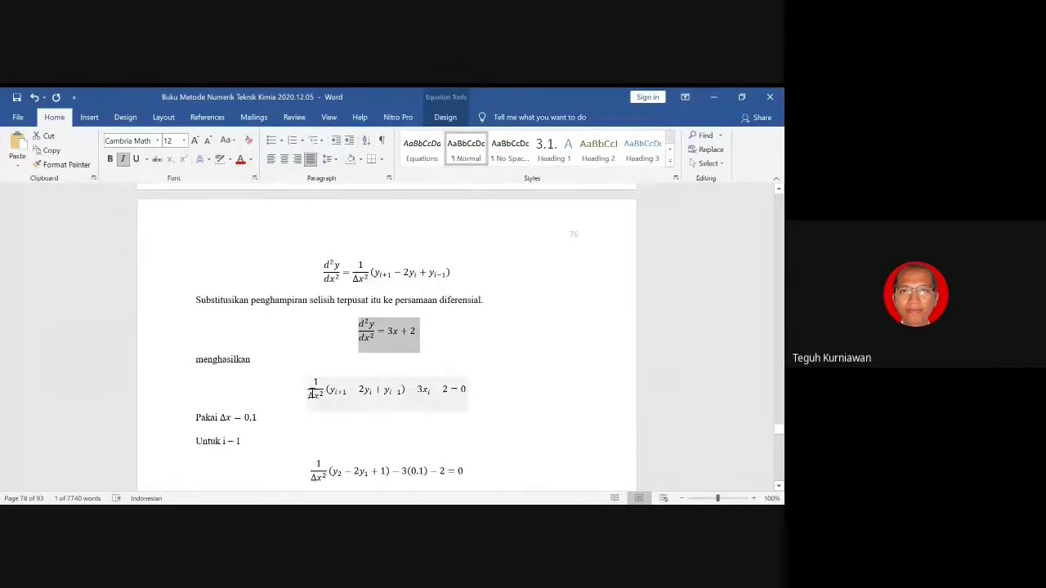
left_click(311, 392)
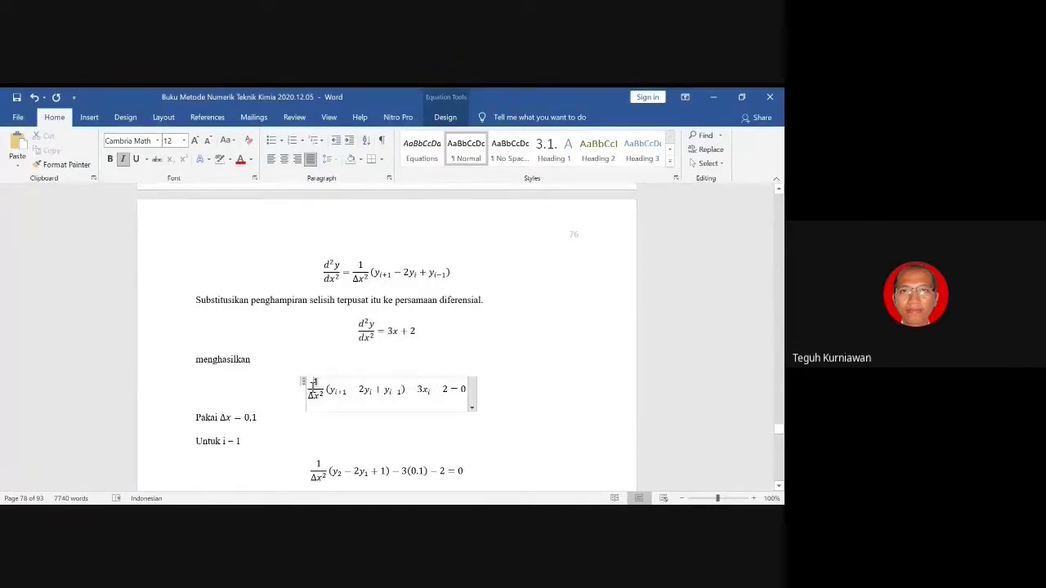
left_click_drag(313, 391, 396, 400)
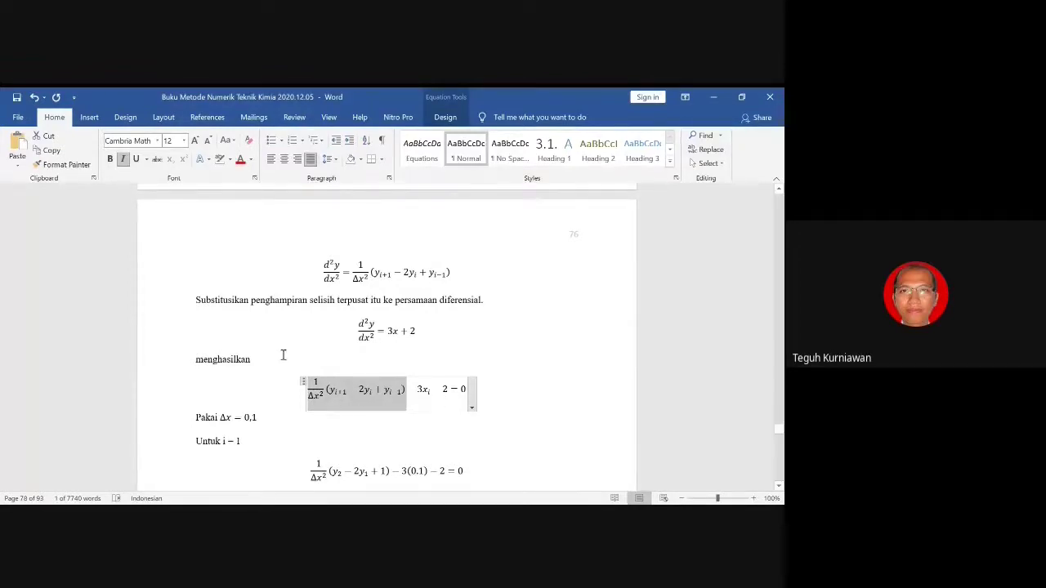
left_click(177, 334)
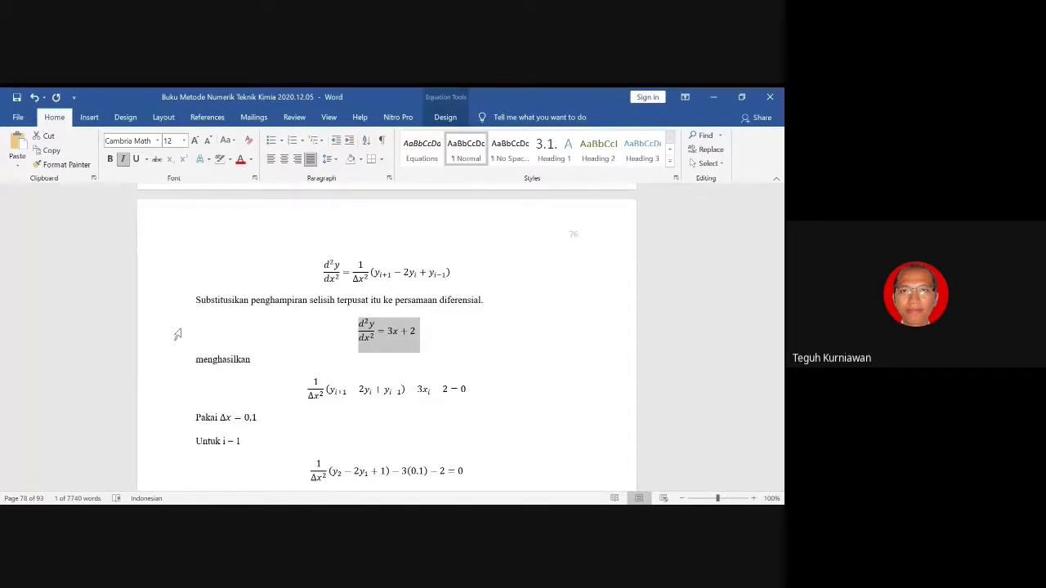
left_click(158, 383)
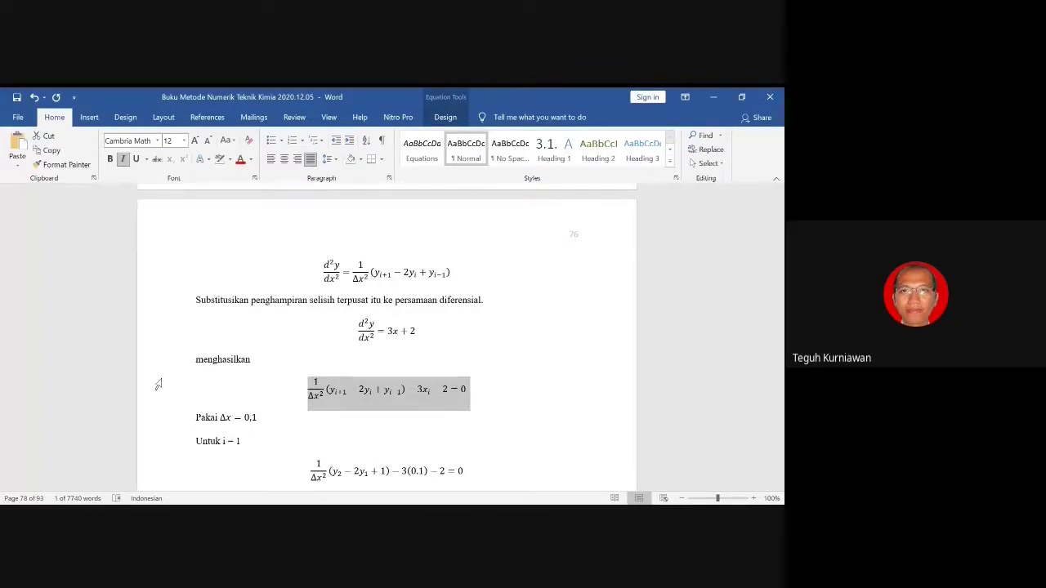
Review the ten-segment grid of x and y points and highlight the central-difference formula that follows it.
scroll(159, 384, "up", 3)
scroll(154, 376, "up", 3)
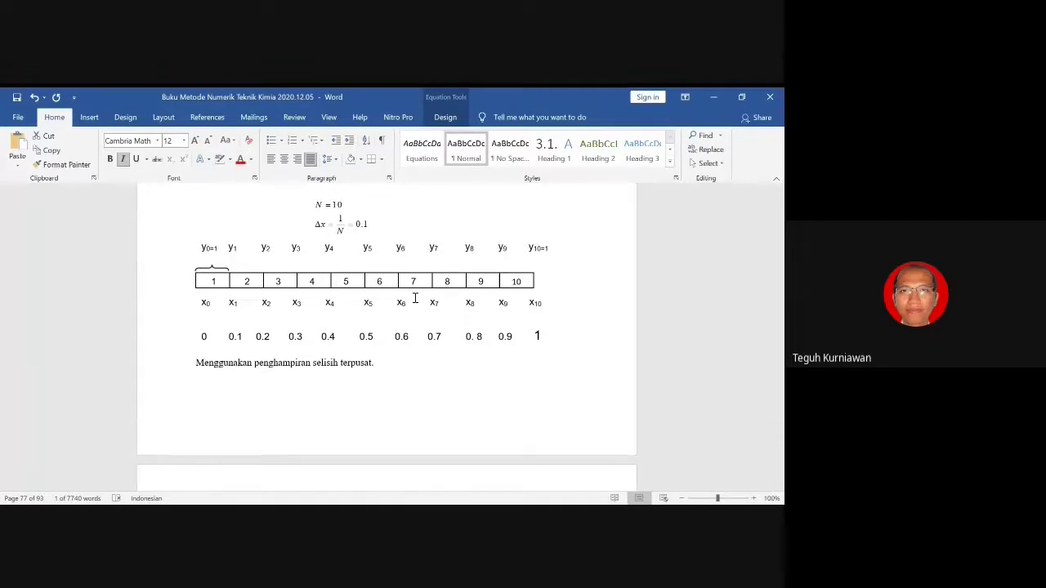
scroll(414, 298, "down", 4)
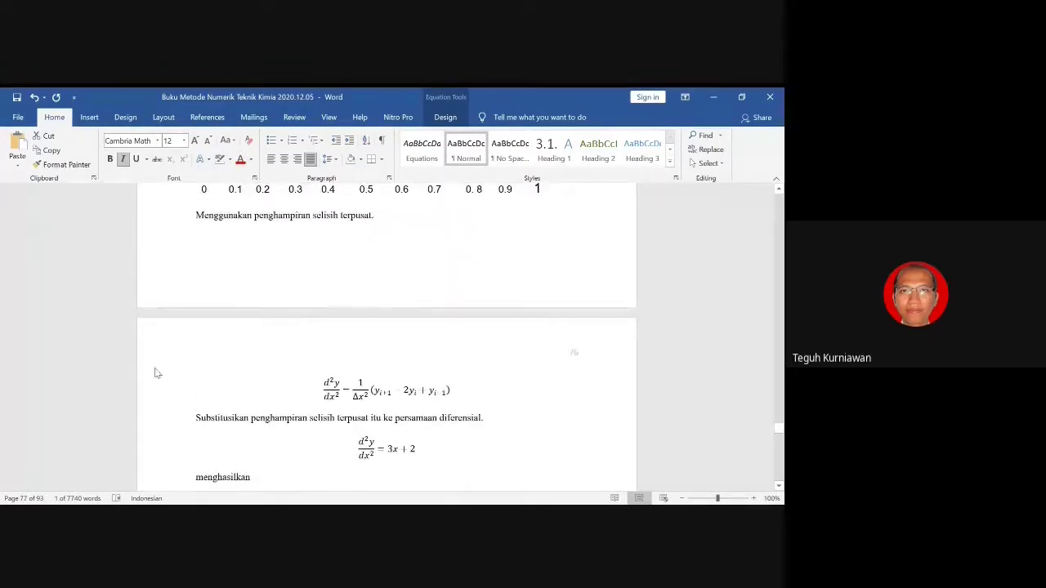
left_click(139, 391)
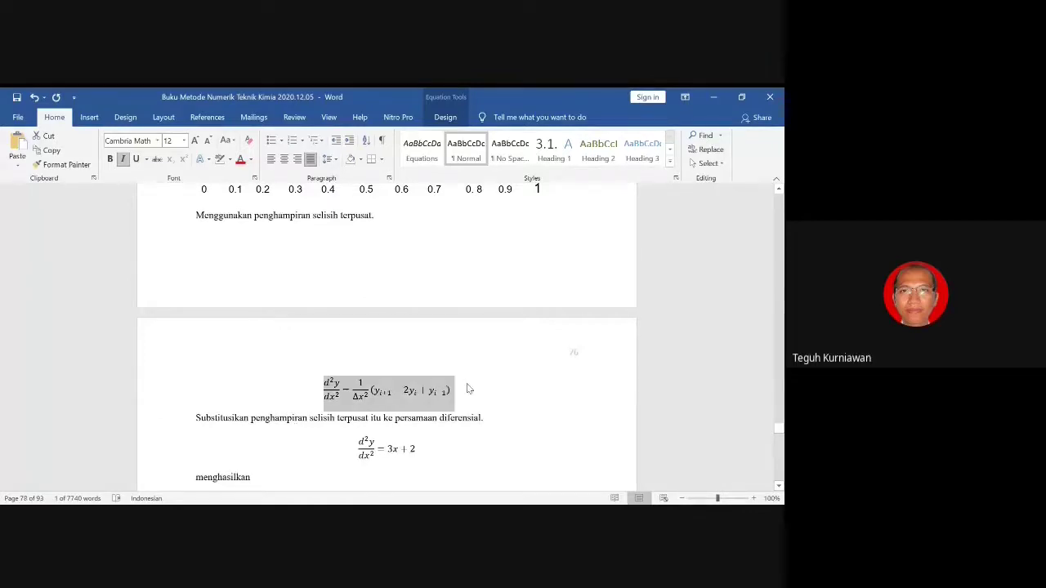
Compare the general discretized equation with the one for i = 1, highlighting each equation and the boundary value 1.
scroll(470, 378, "down", 3)
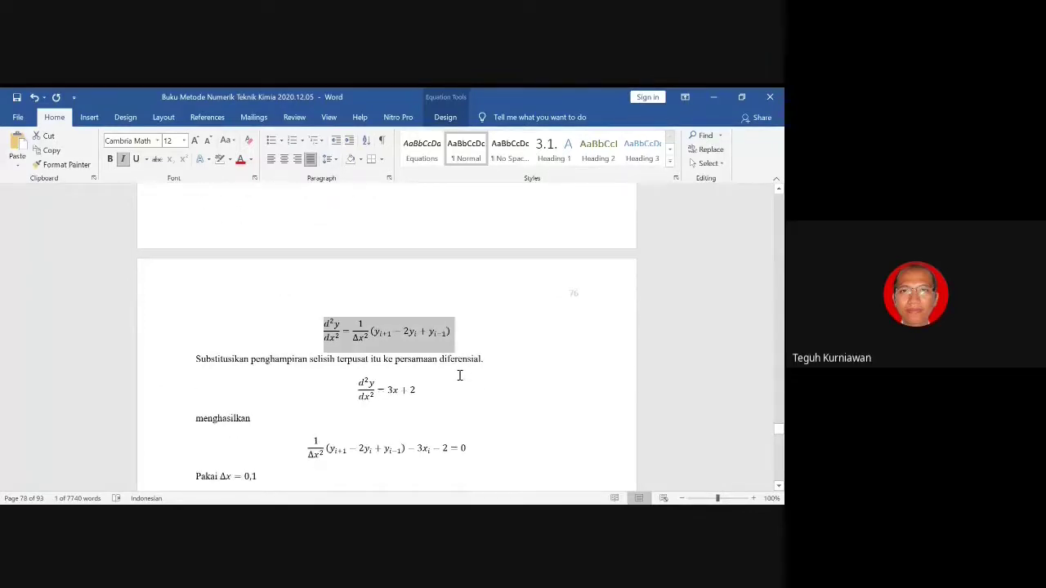
scroll(454, 379, "down", 1)
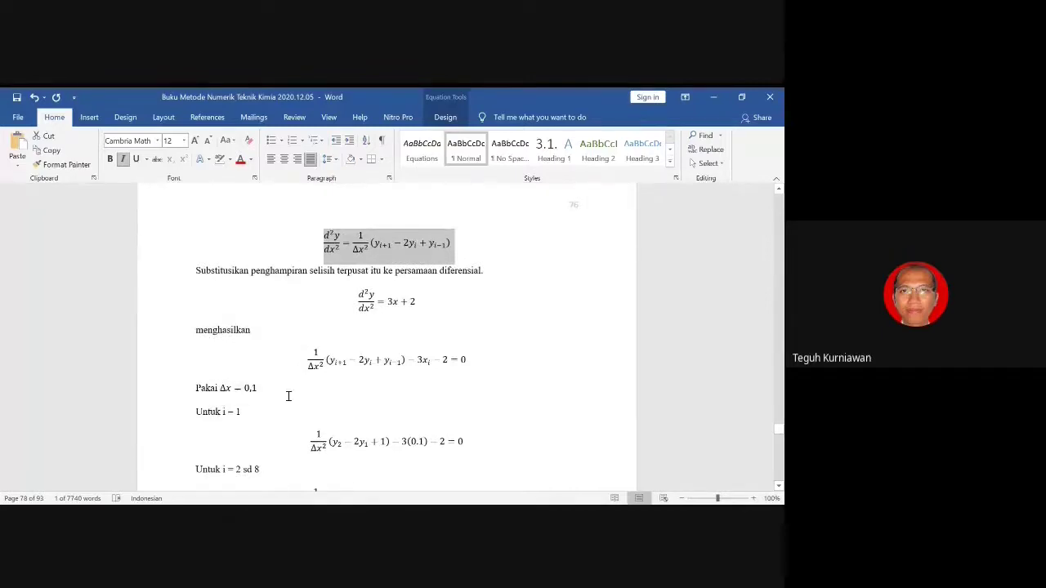
left_click(168, 361)
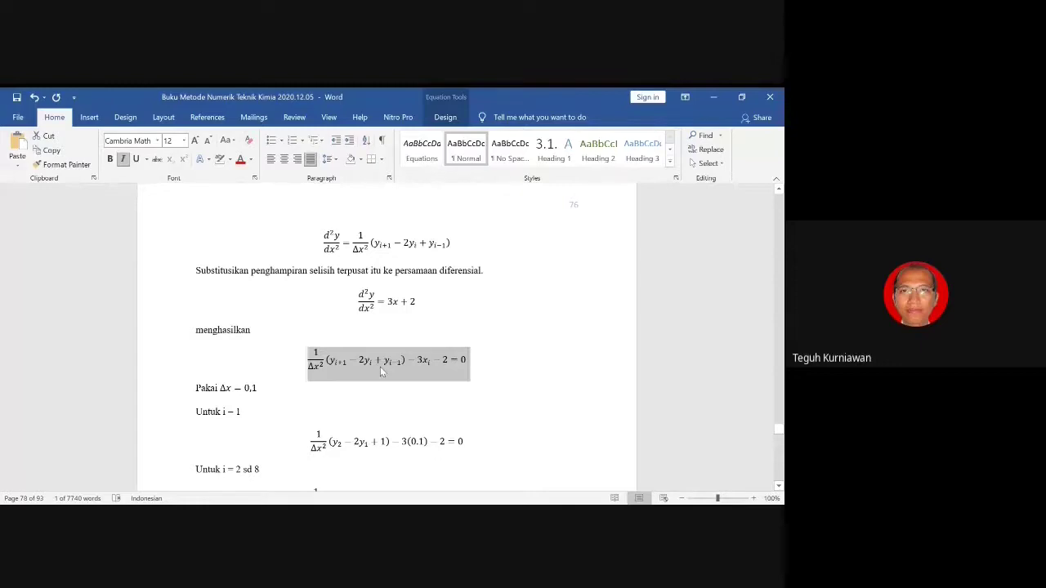
double_click(383, 442)
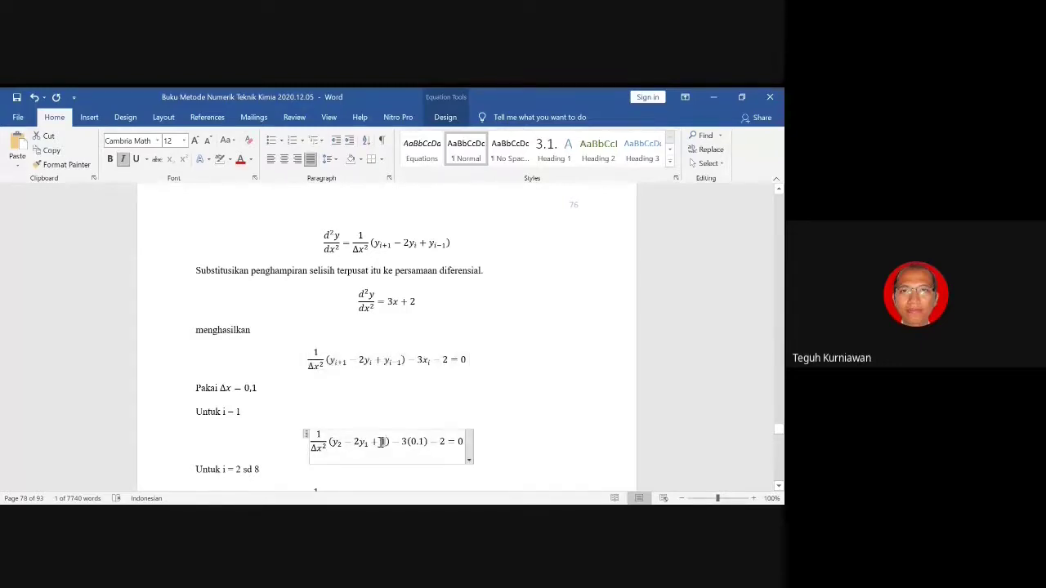
left_click(413, 364)
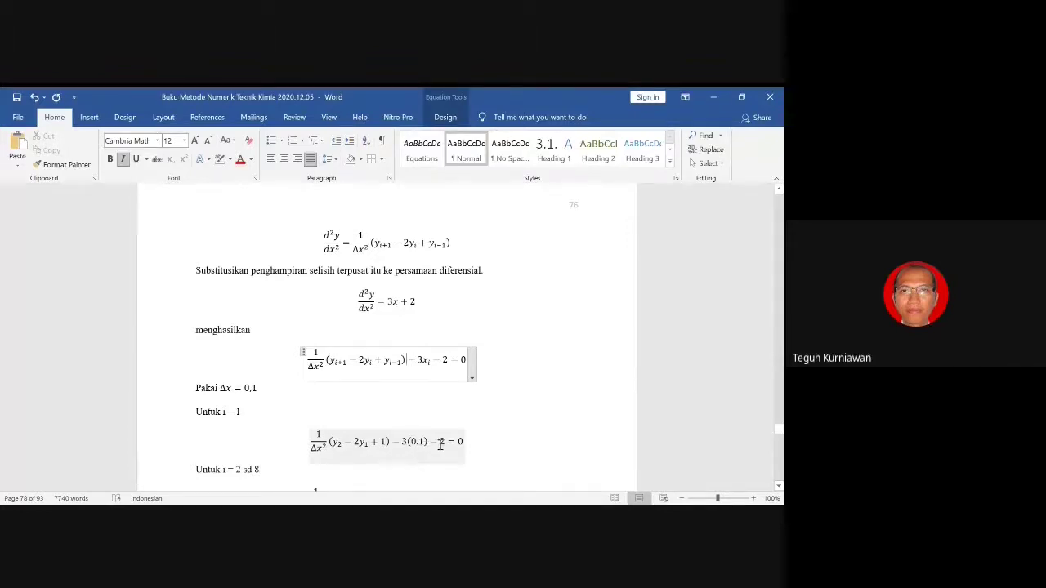
left_click(114, 441)
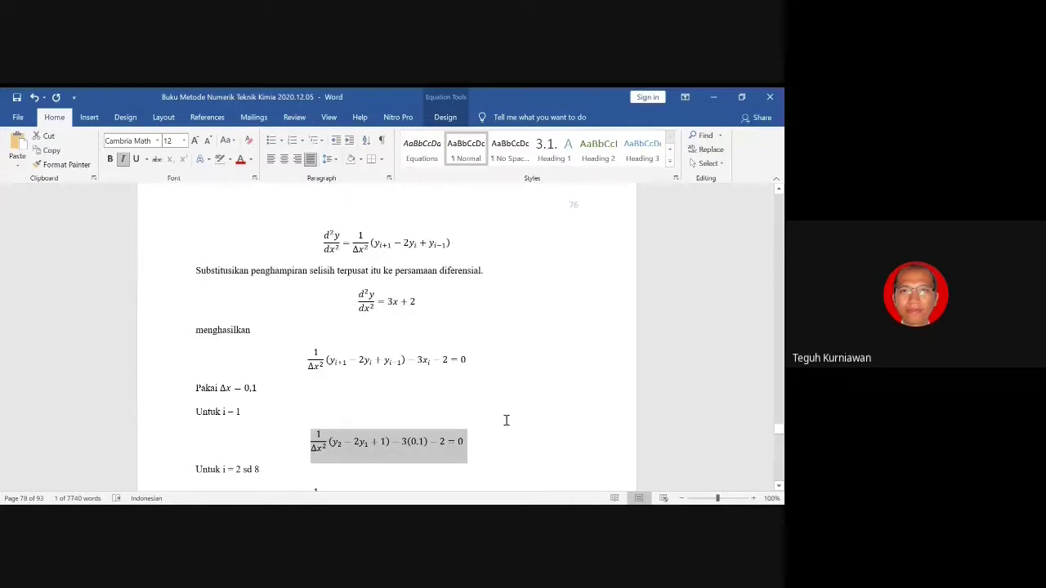
scroll(504, 420, "down", 1)
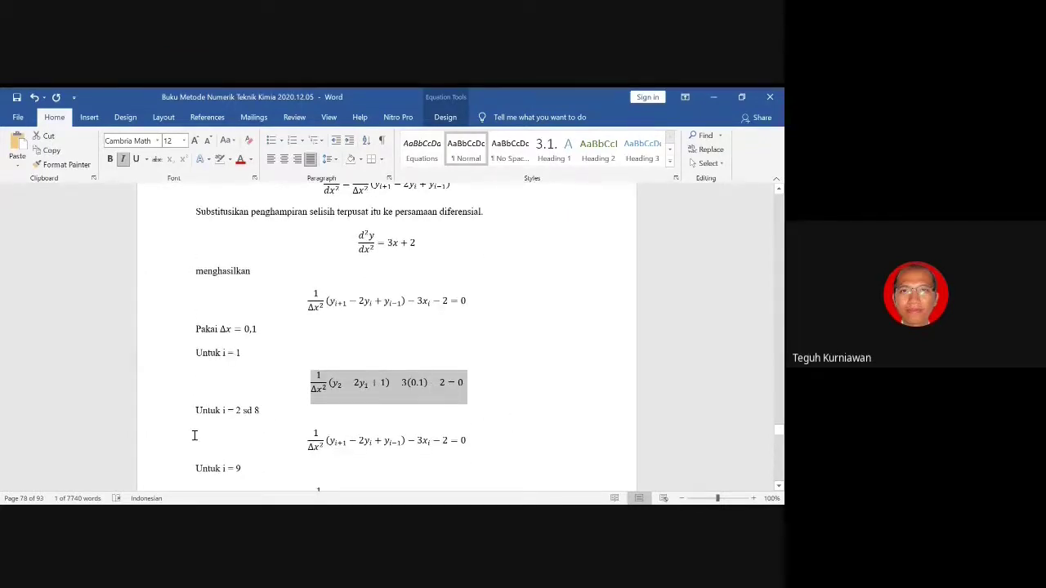
Examine the discretized equations for i = 2 sd 8 and i = 9, highlighting the i = 2 sd 8 equation.
left_click(176, 451)
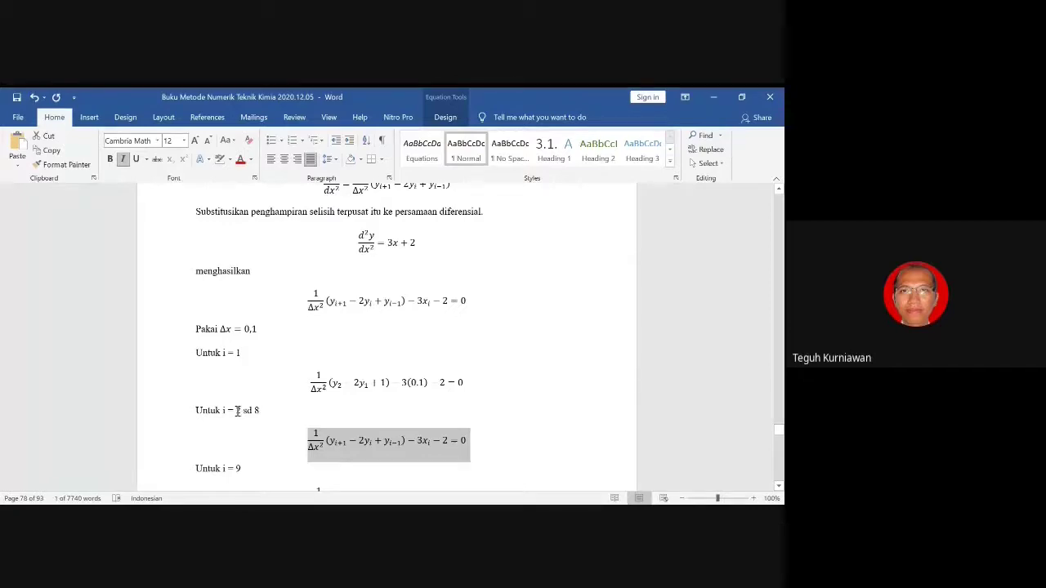
left_click(345, 449)
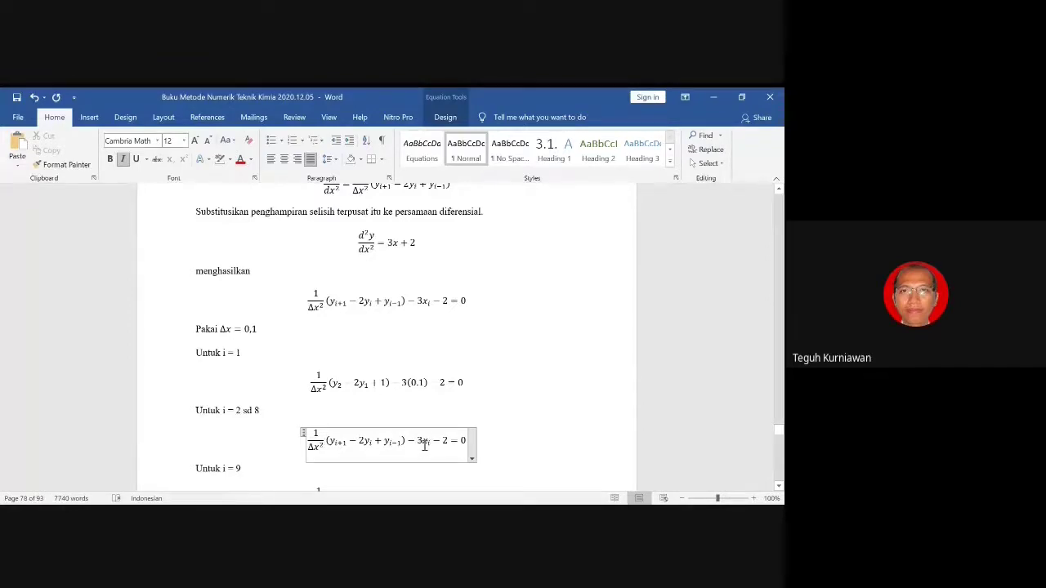
scroll(423, 446, "down", 3)
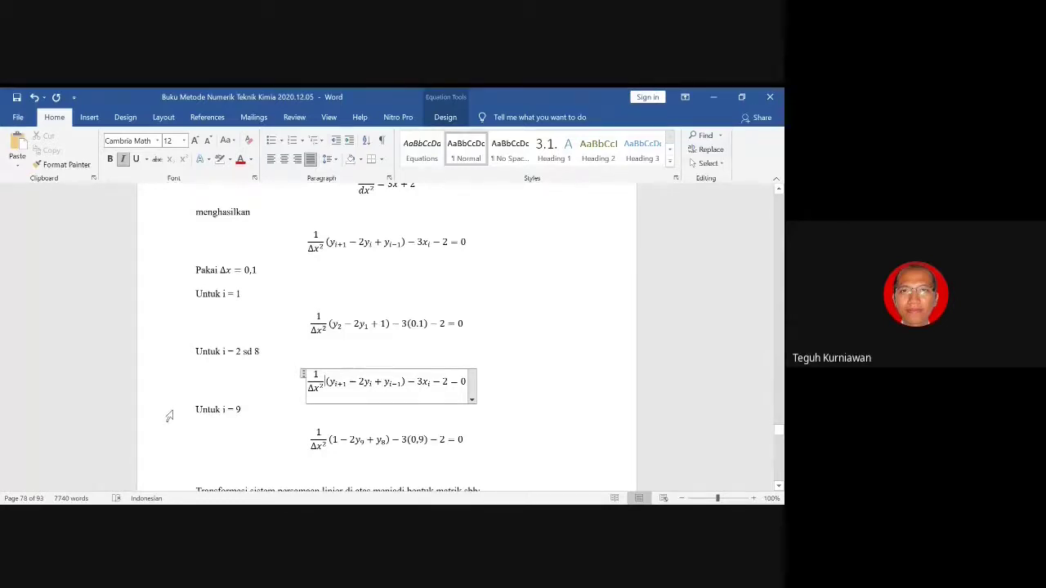
left_click(252, 441)
left_click(219, 427)
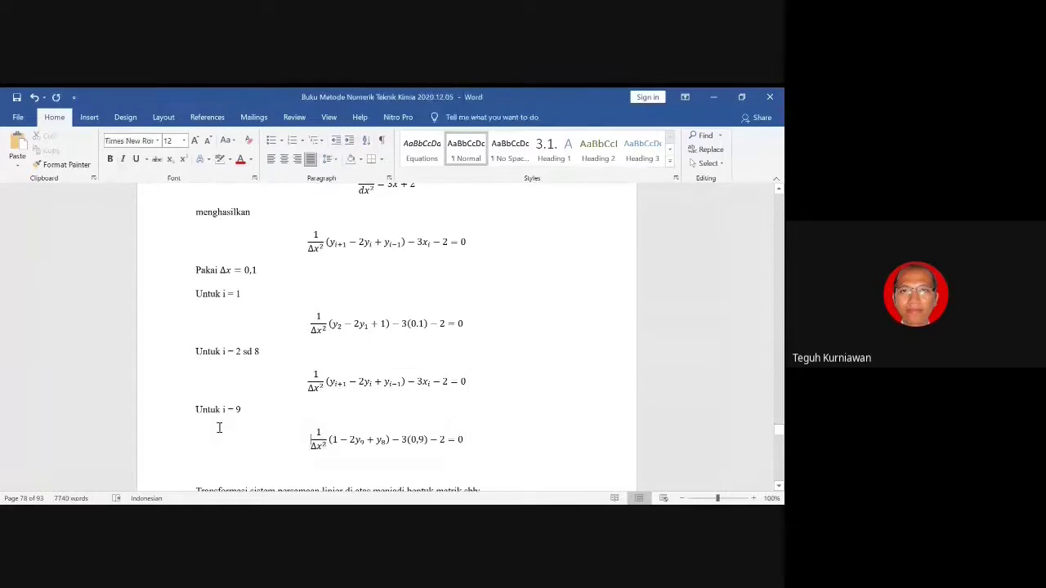
left_click(151, 422)
left_click(341, 410)
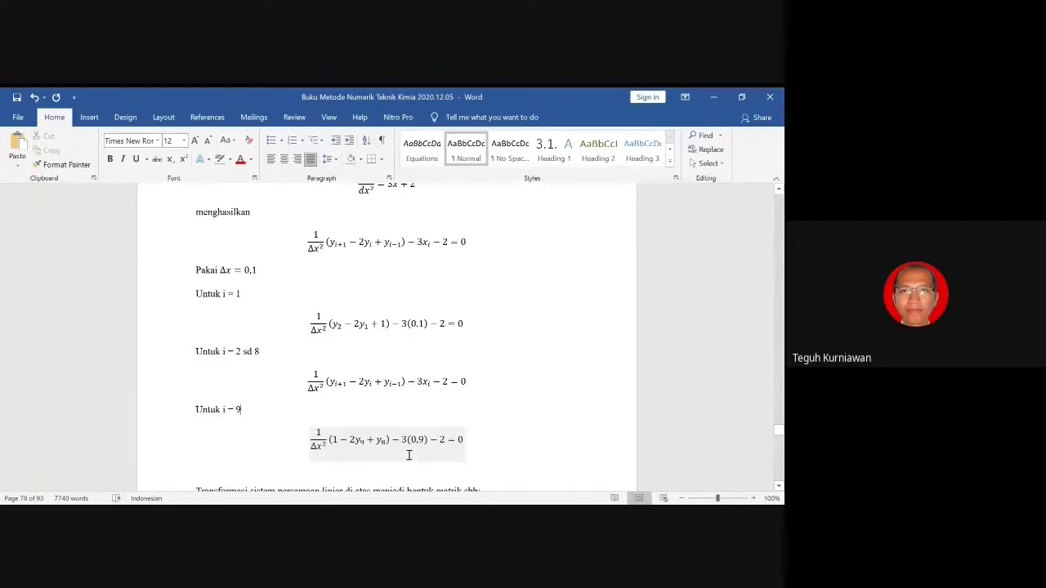
Compare the discretized equations for i = 1, i = 2 sd 8 and i = 9 with the matrix form of the linear system.
scroll(409, 455, "down", 1)
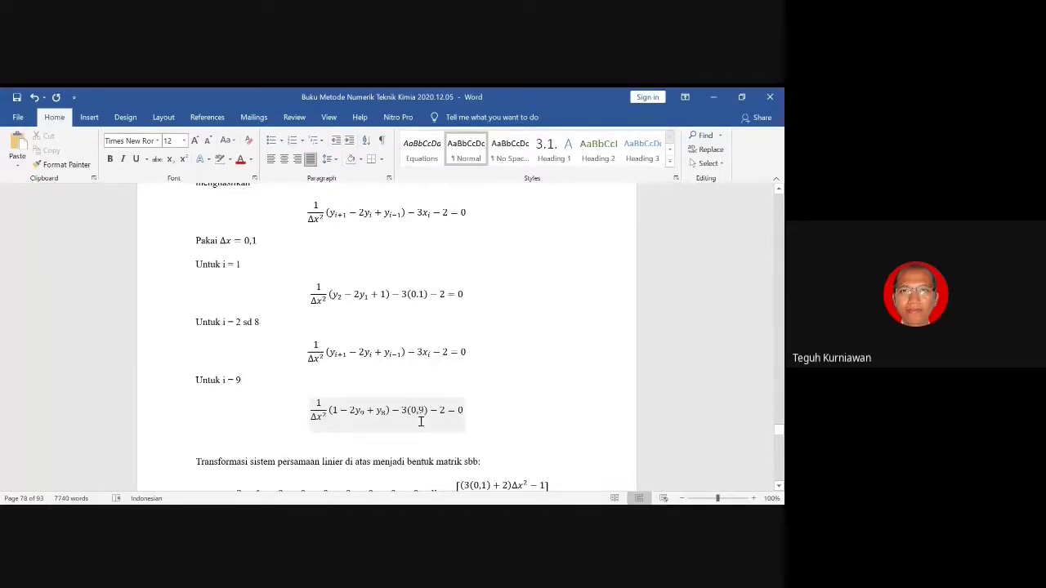
scroll(497, 406, "up", 1)
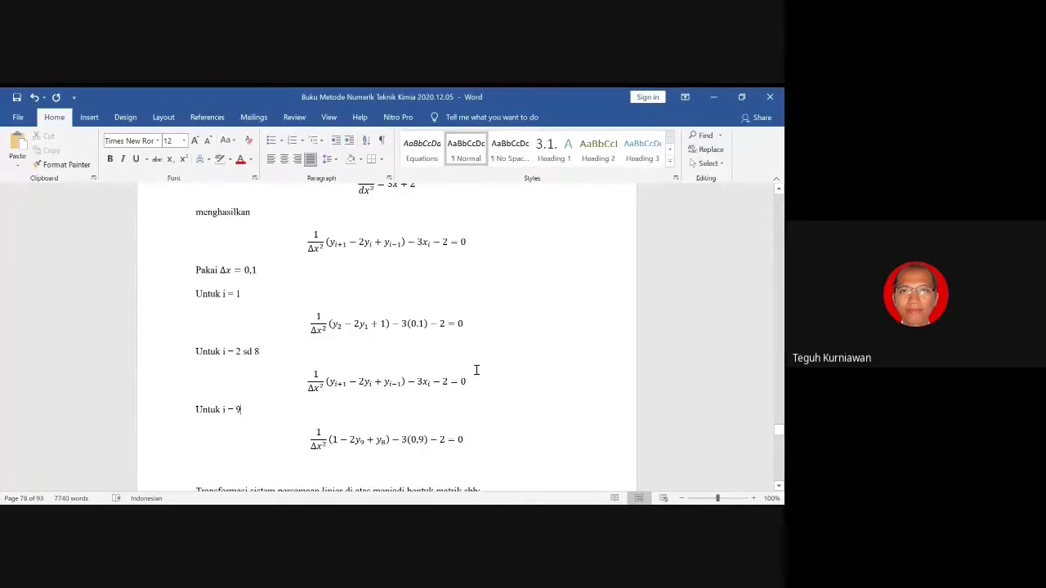
scroll(476, 370, "down", 3)
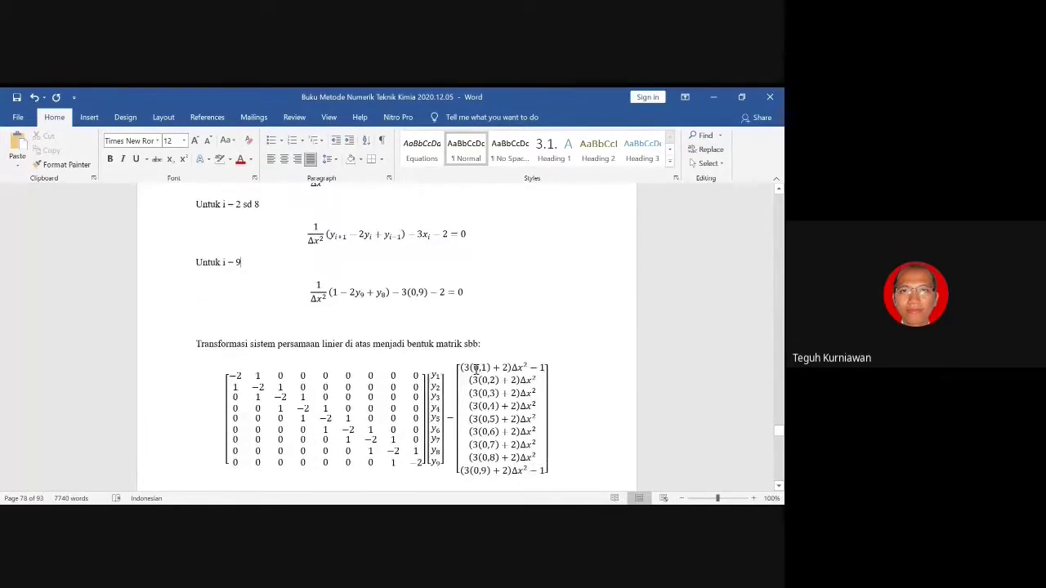
scroll(474, 368, "up", 2)
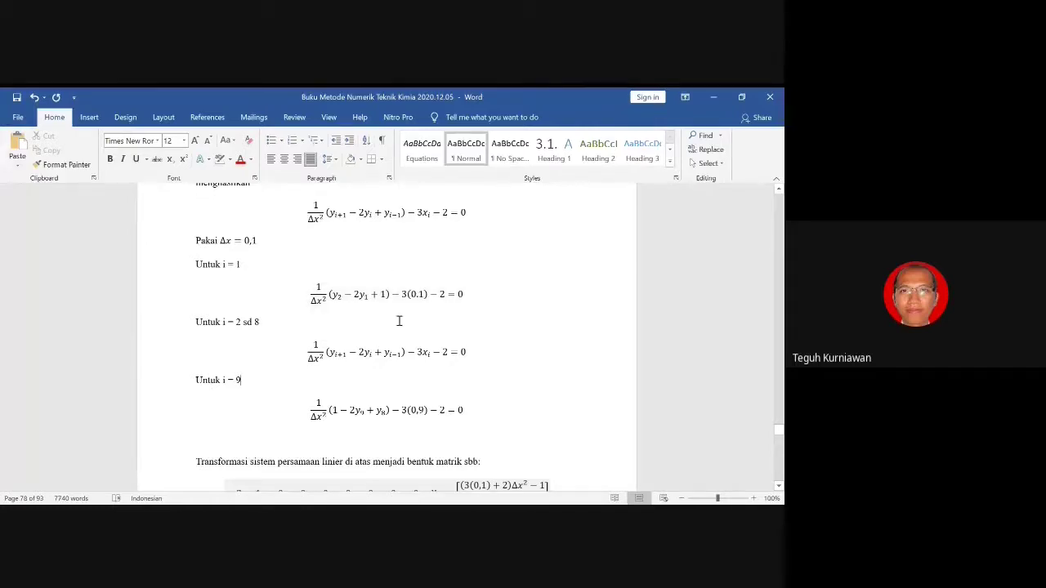
scroll(399, 321, "down", 3)
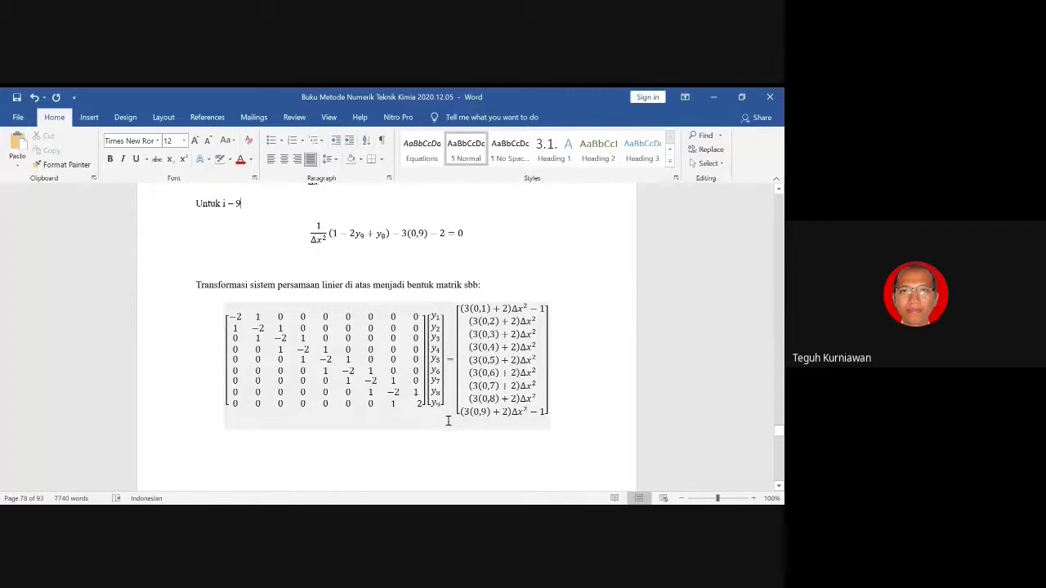
scroll(448, 421, "down", 5)
scroll(448, 421, "up", 3)
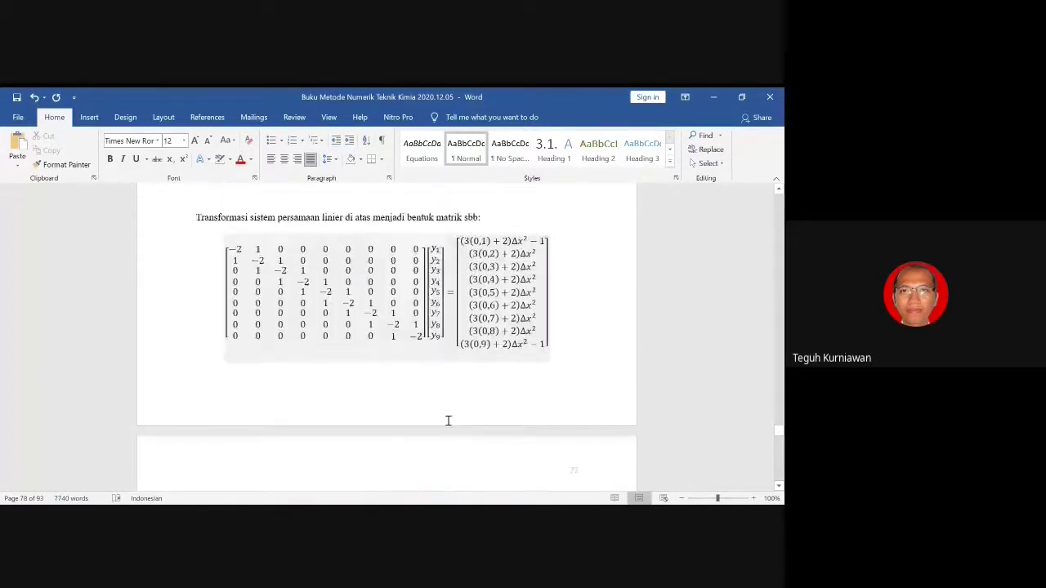
scroll(448, 421, "up", 2)
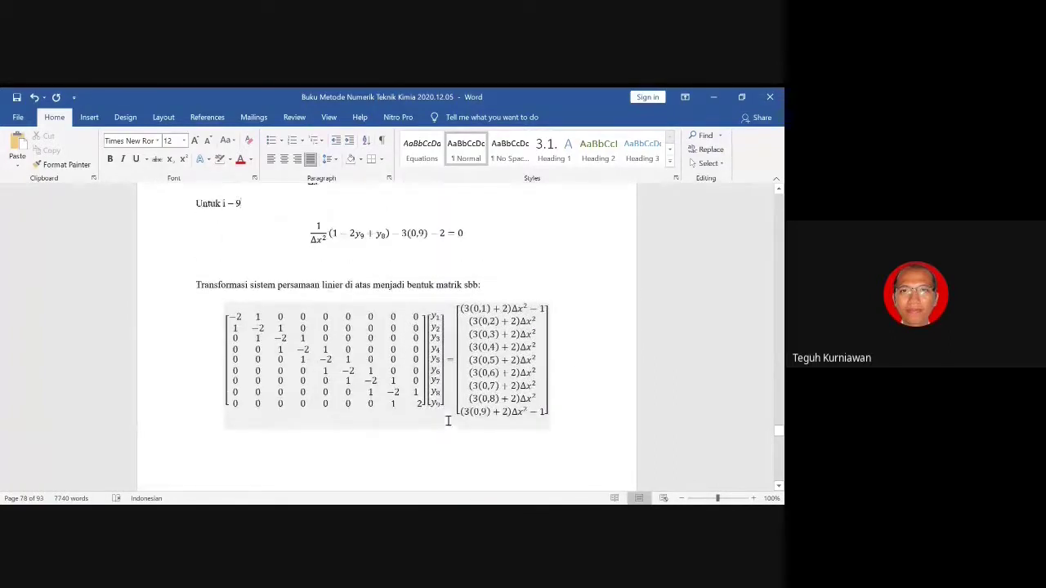
Save the textbook document and place it side by side with the Excel workbook "Kelas A PDB Bernilai Batas", keeping the whole matrix equation visible.
left_click(17, 97)
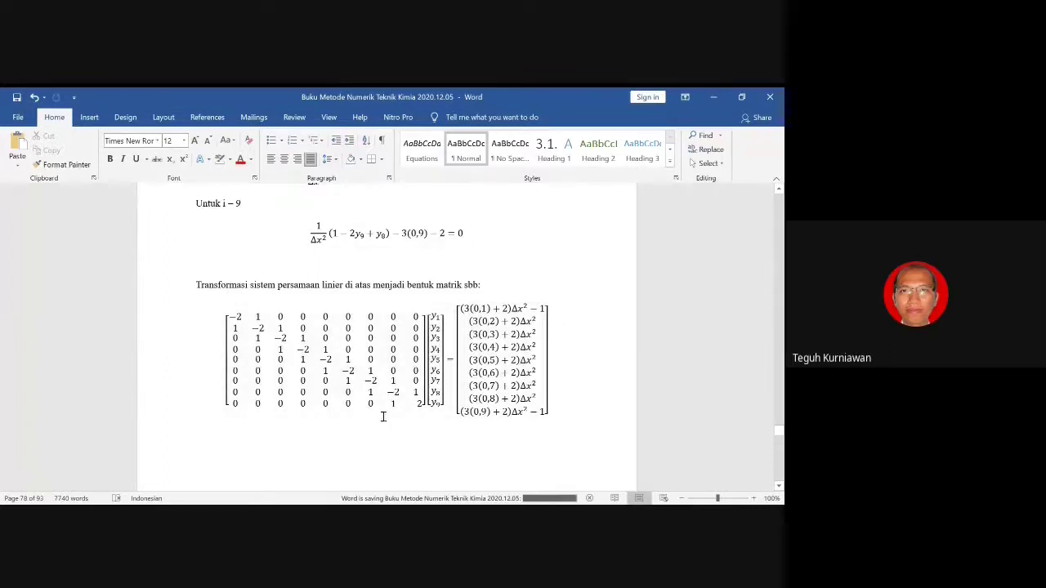
left_click(741, 97)
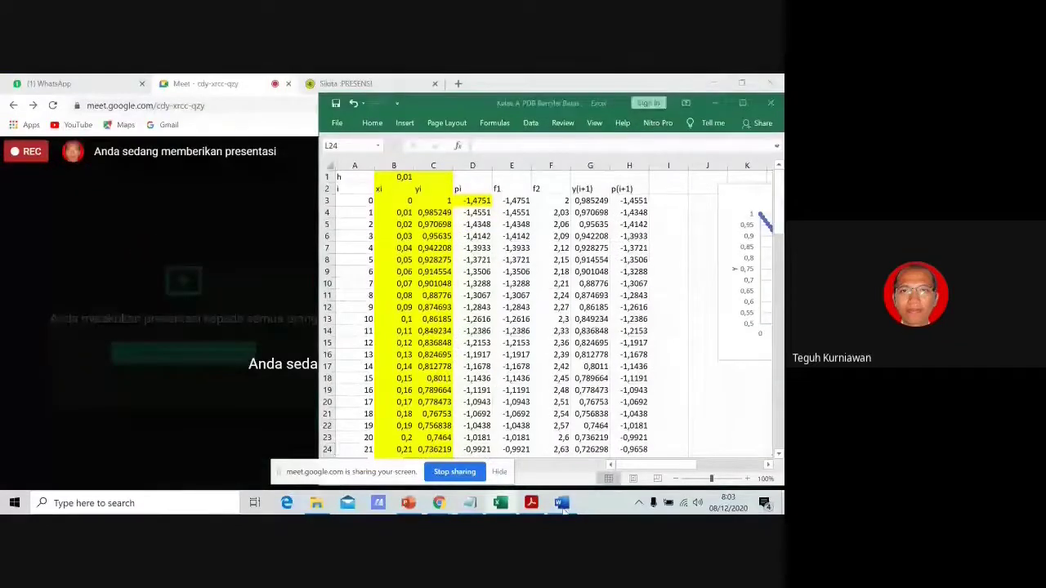
left_click(562, 505)
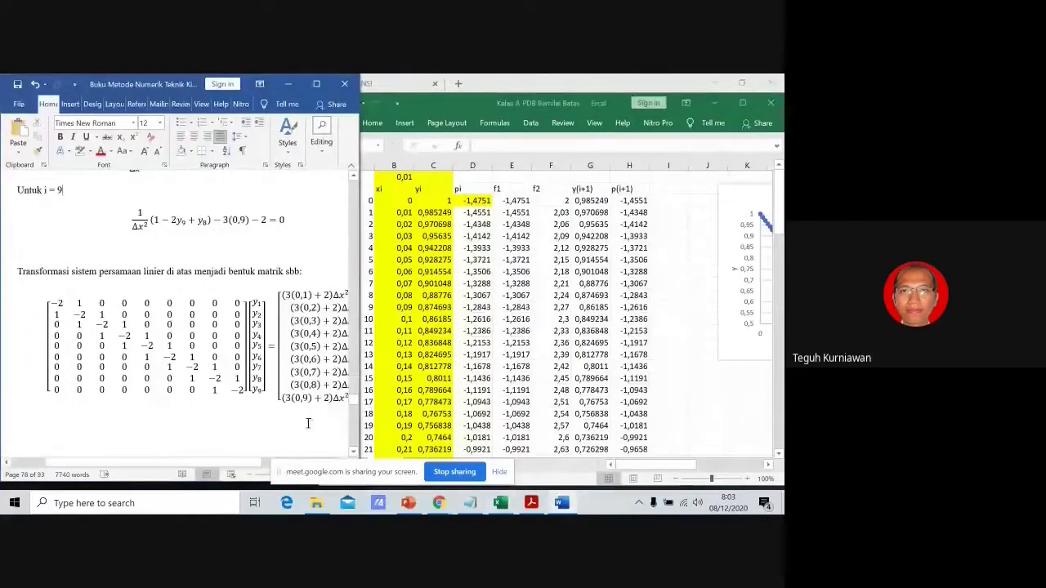
left_click_drag(357, 344, 400, 345)
left_click(541, 360)
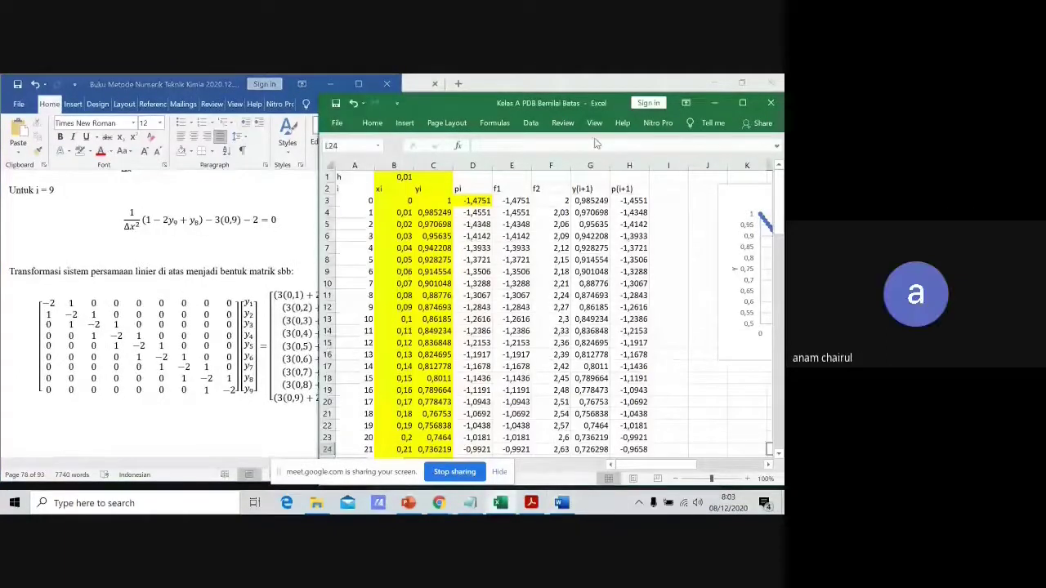
left_click_drag(668, 93, 668, 73)
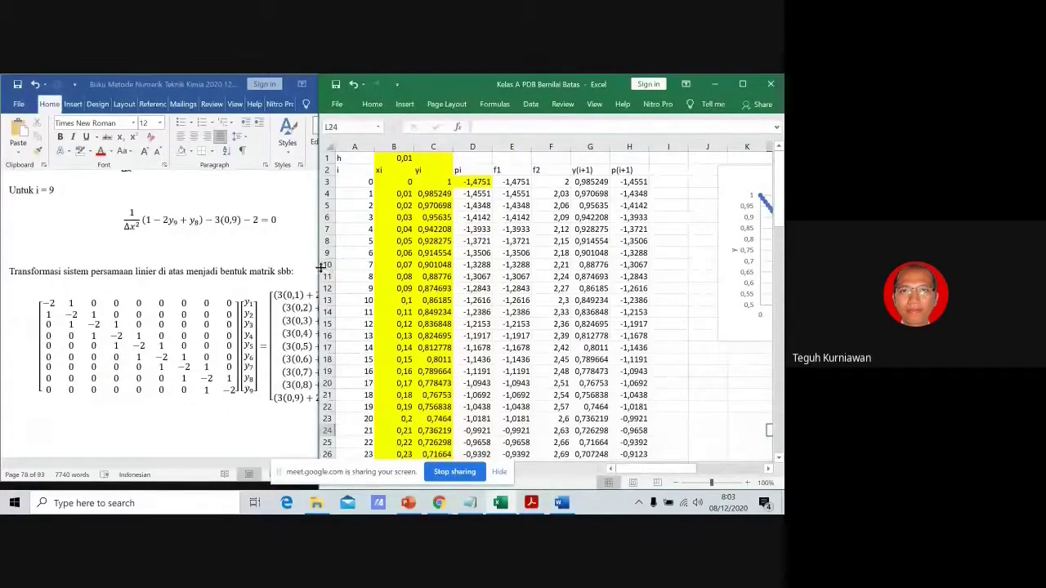
left_click_drag(314, 268, 365, 267)
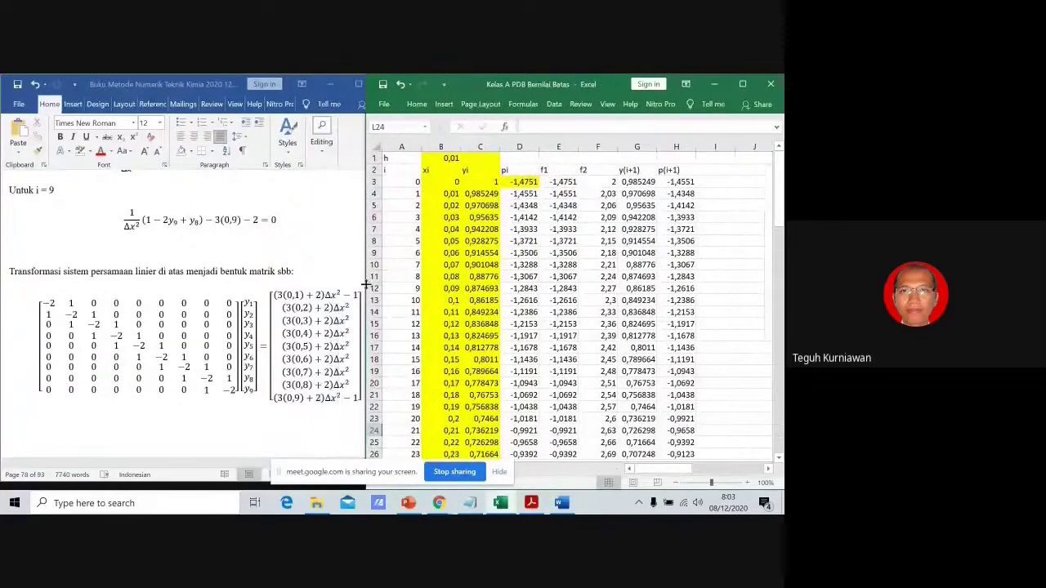
left_click(497, 472)
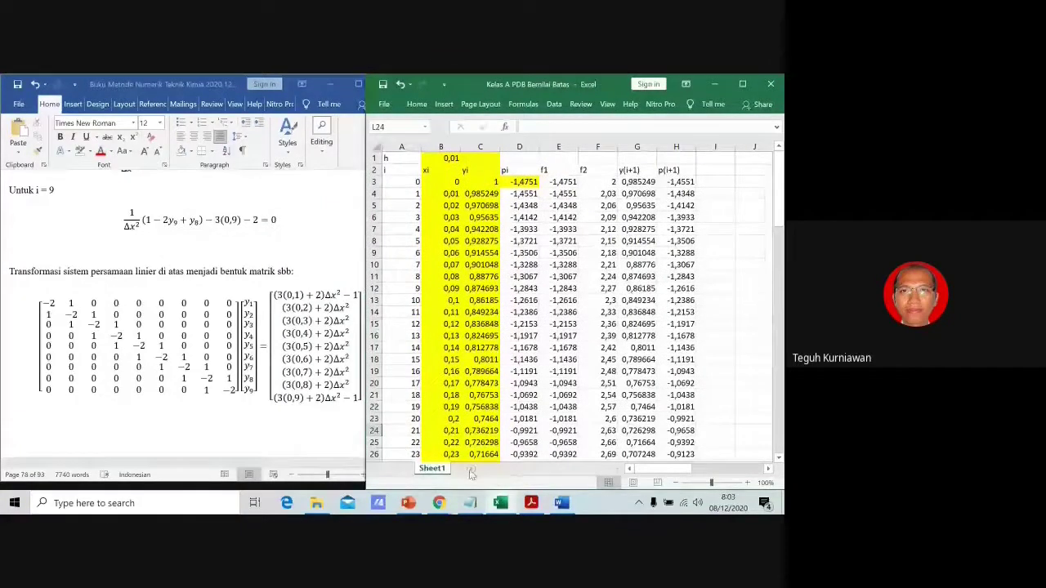
Add a new worksheet to the workbook and rename Sheet1 as "shooting method".
left_click(468, 469)
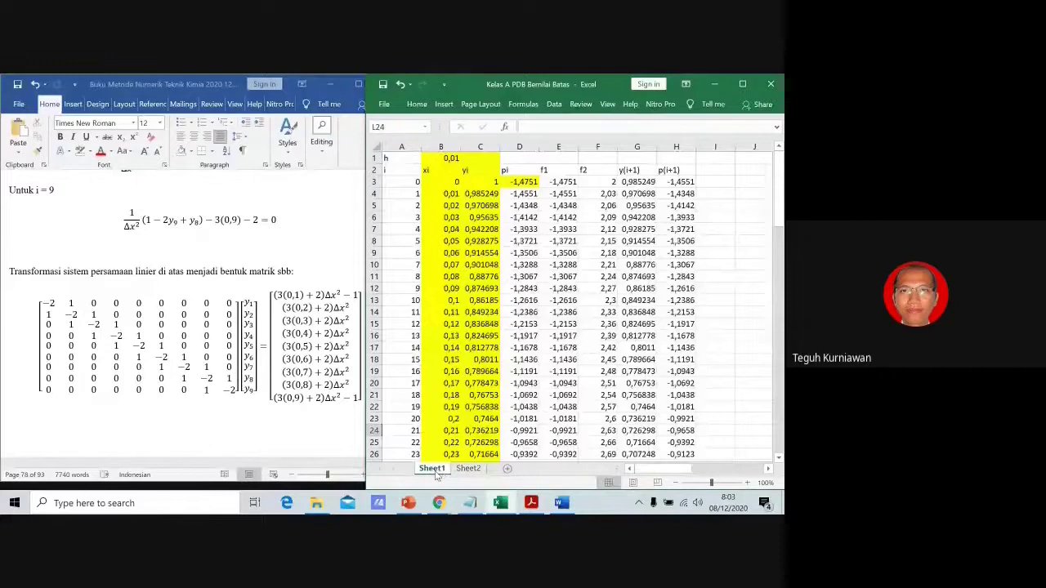
right_click(437, 473)
left_click(461, 357)
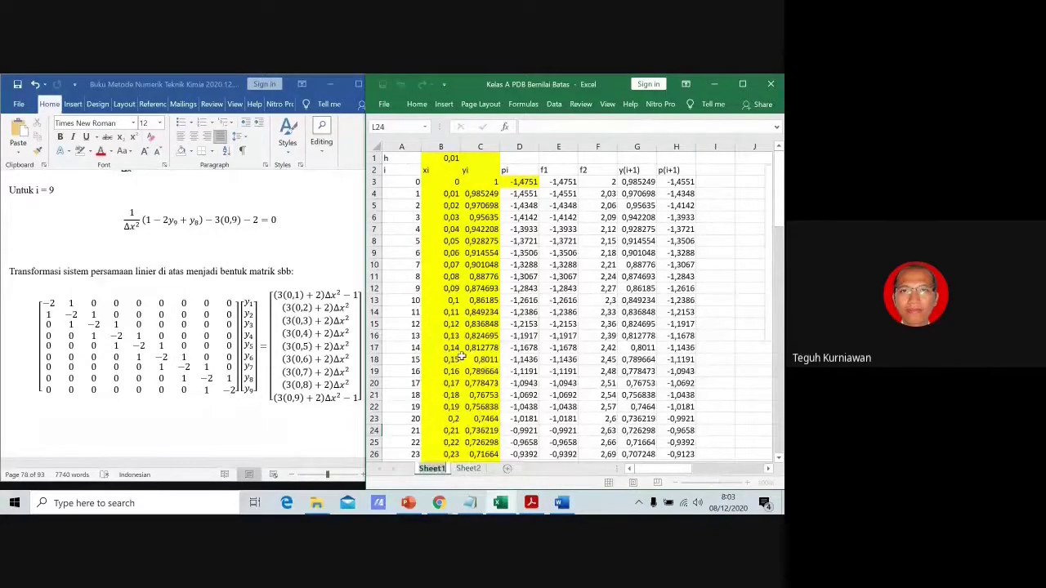
type("shooting")
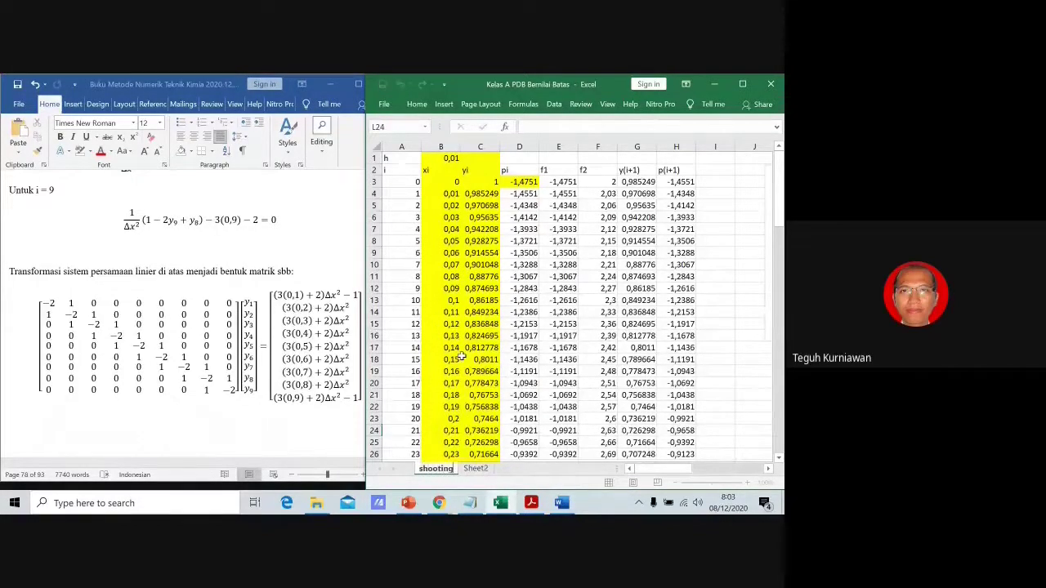
type(" method")
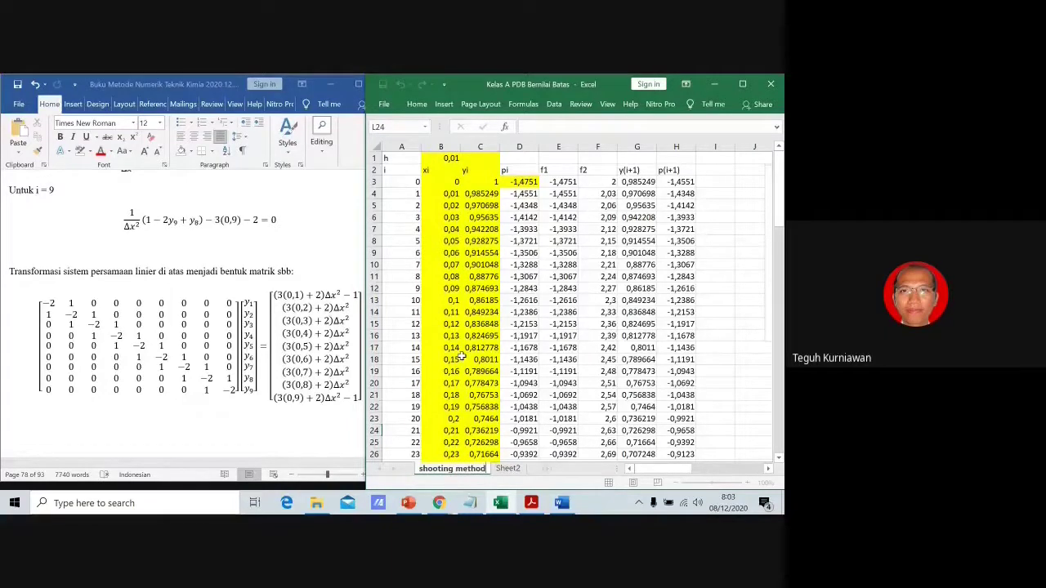
left_click(511, 241)
Enter the title "Shooting Method" in cell E1 of the shooting method sheet.
left_click(552, 158)
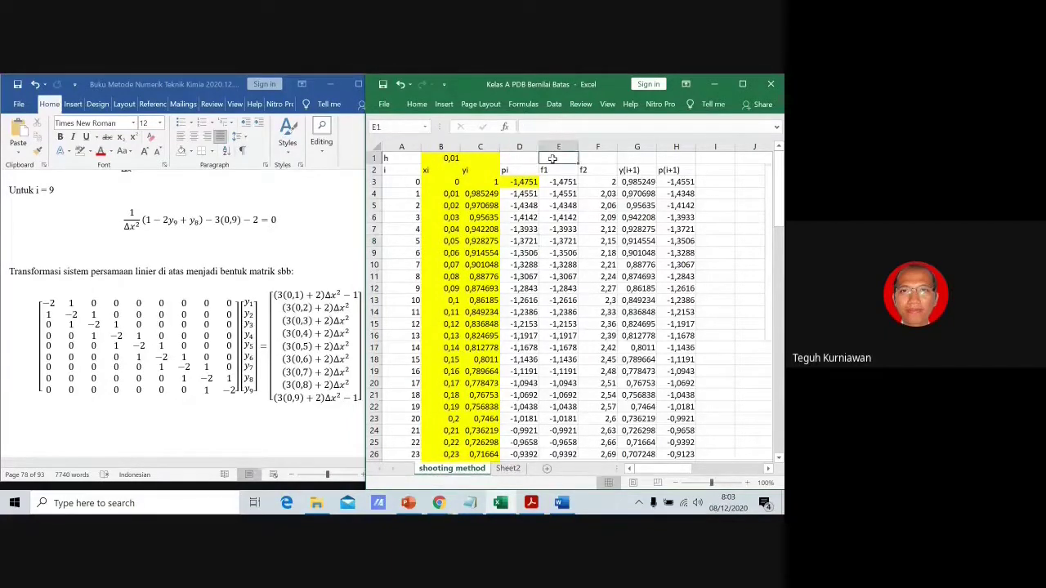
type("Shoot")
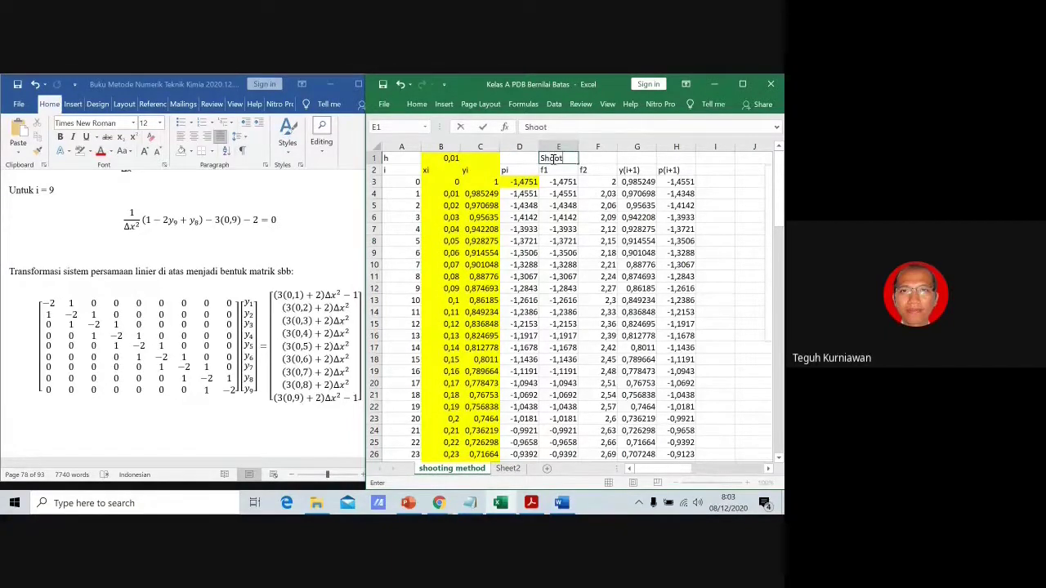
type("ing Method")
key("Return")
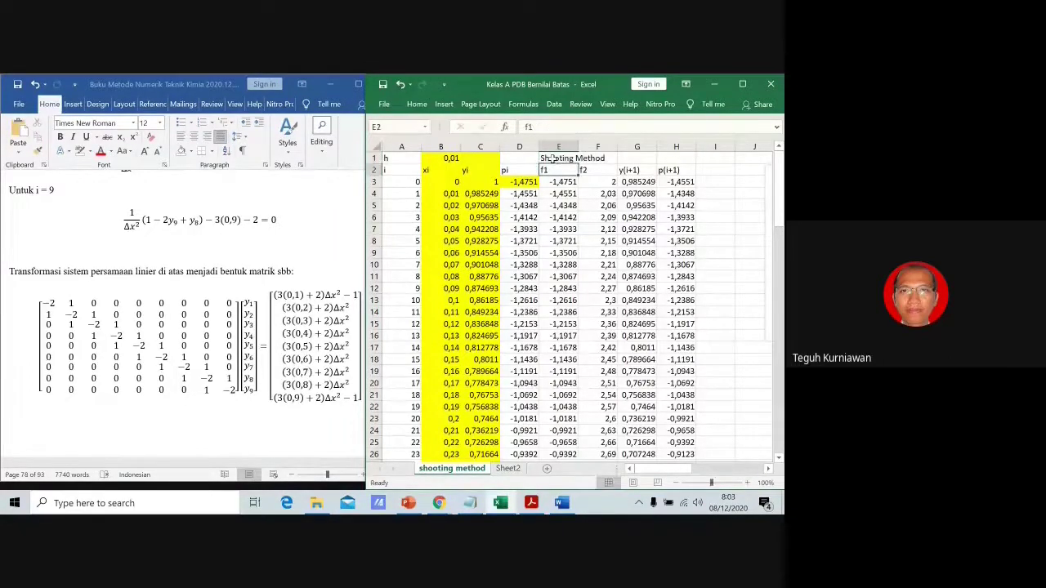
Rename the empty Sheet2 as "Diskretisasi".
left_click(507, 468)
right_click(512, 468)
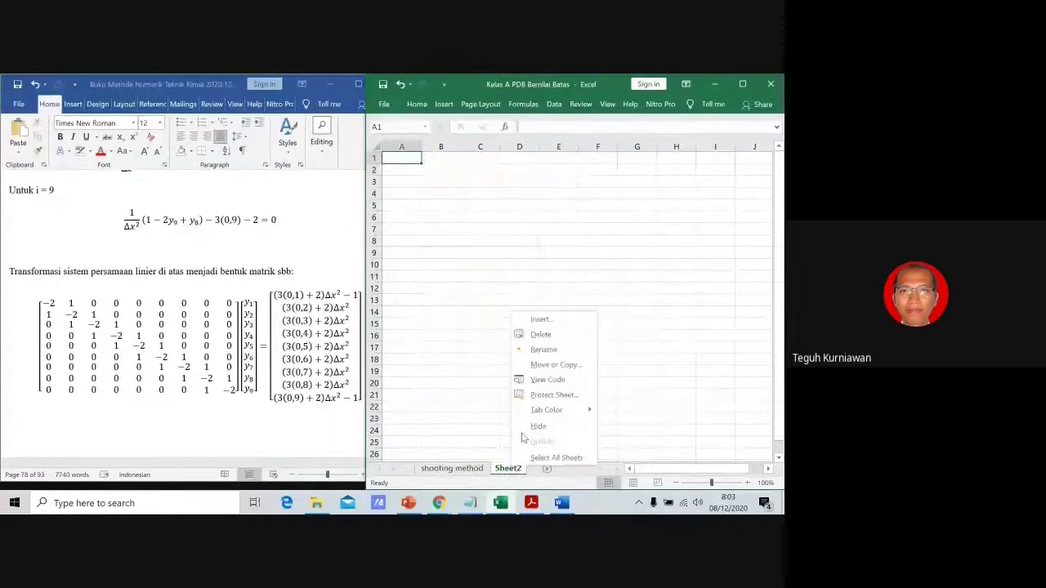
left_click(535, 349)
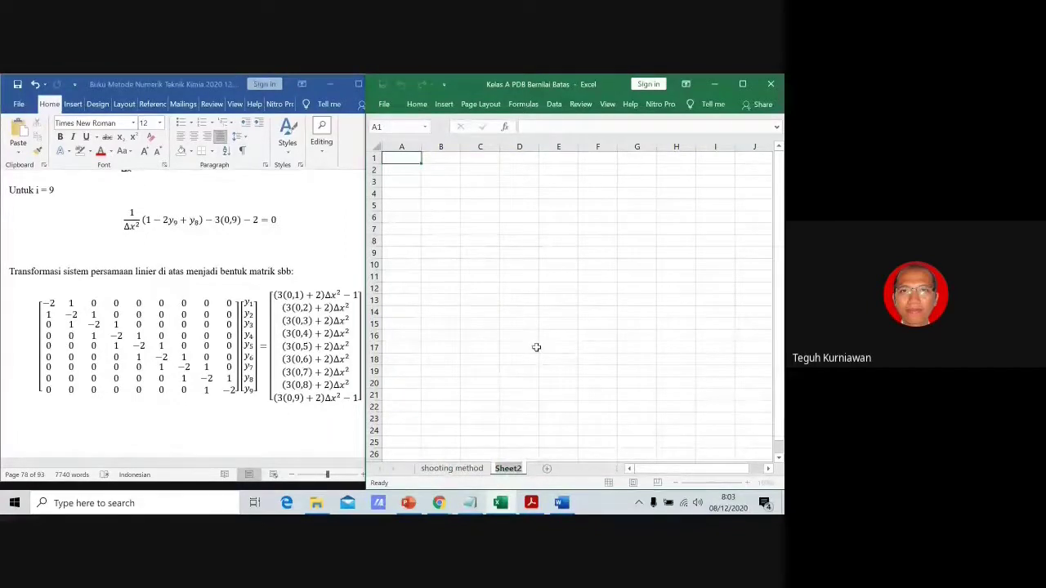
type("Diskret")
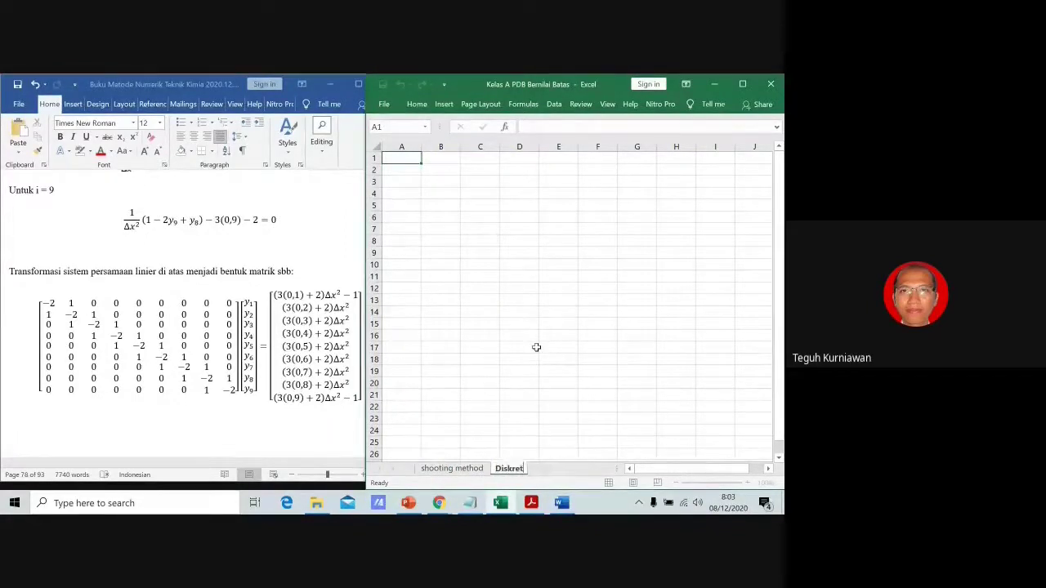
type("isasi")
key("Return")
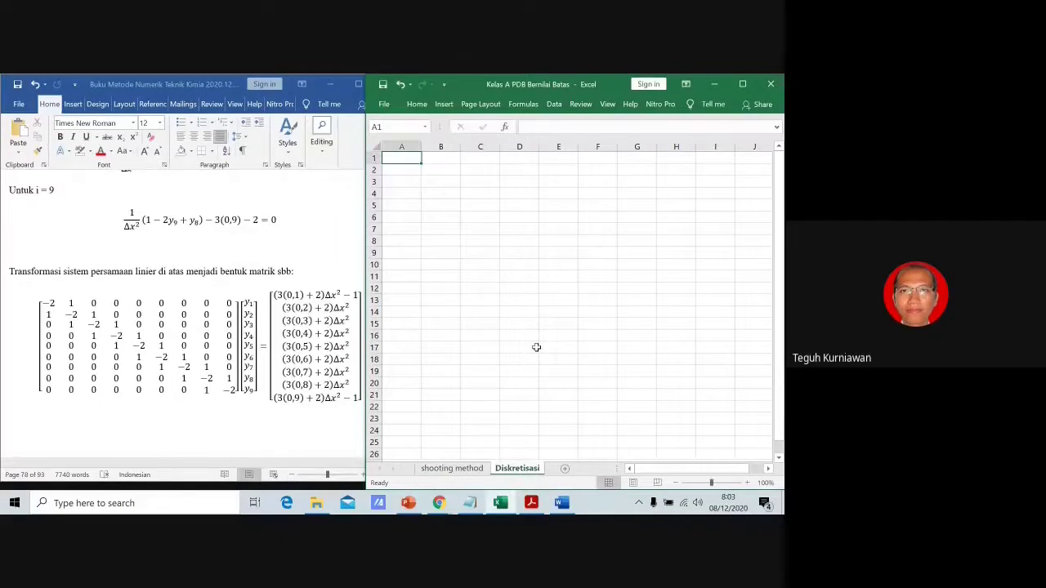
Number the matrix columns 1 to 9 across cells B1:J1 of the Diskretisasi sheet by extending the series 1, 2.
left_click(572, 276)
left_click(436, 168)
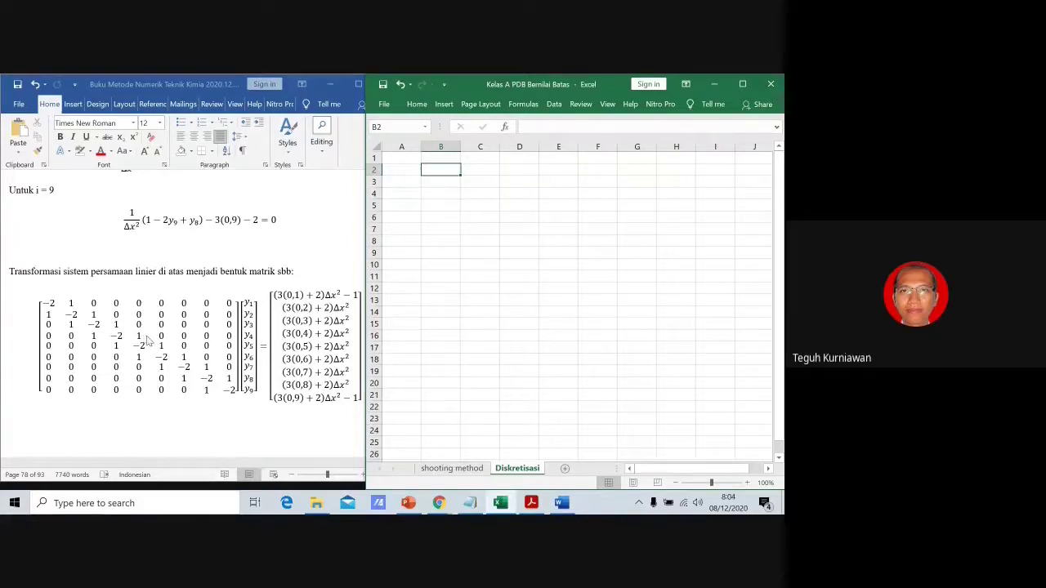
left_click(419, 196)
left_click(431, 155)
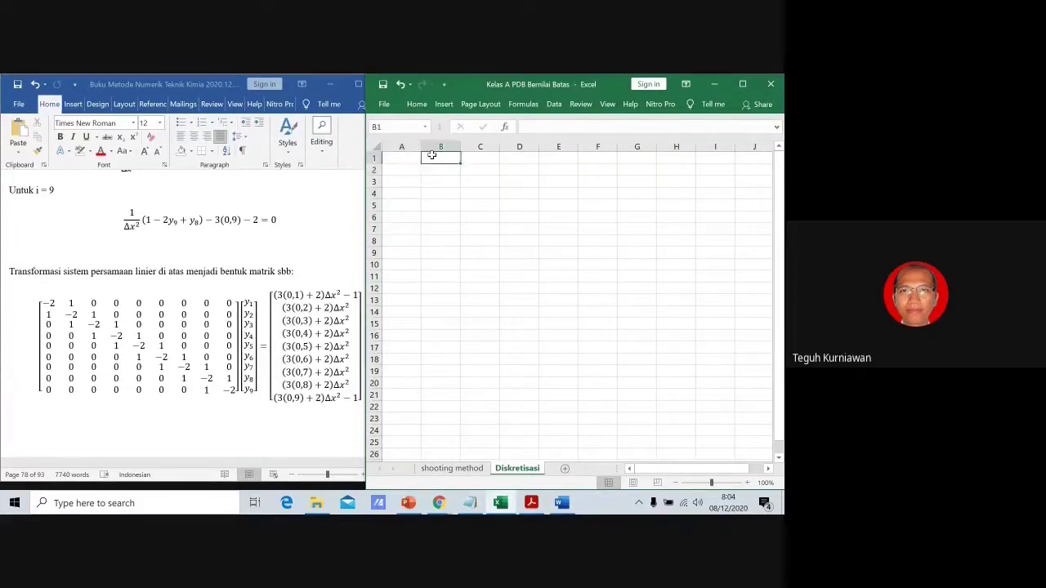
type("1")
key("Tab")
type("2")
key("Tab")
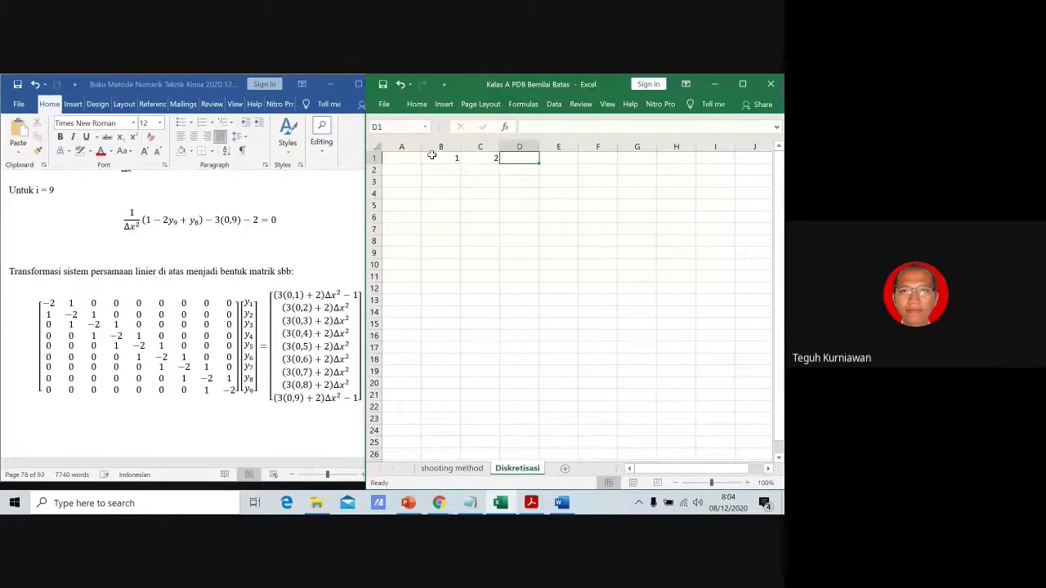
left_click_drag(431, 156, 758, 163)
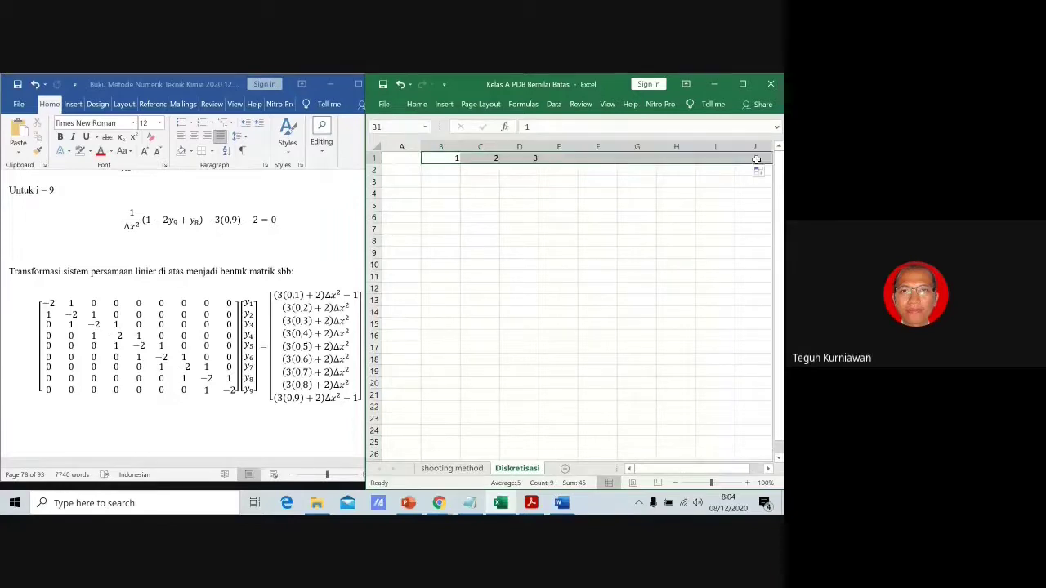
Number the matrix rows 1 to 9 down cells A2:A10 by extending the series 1, 2.
left_click(401, 169)
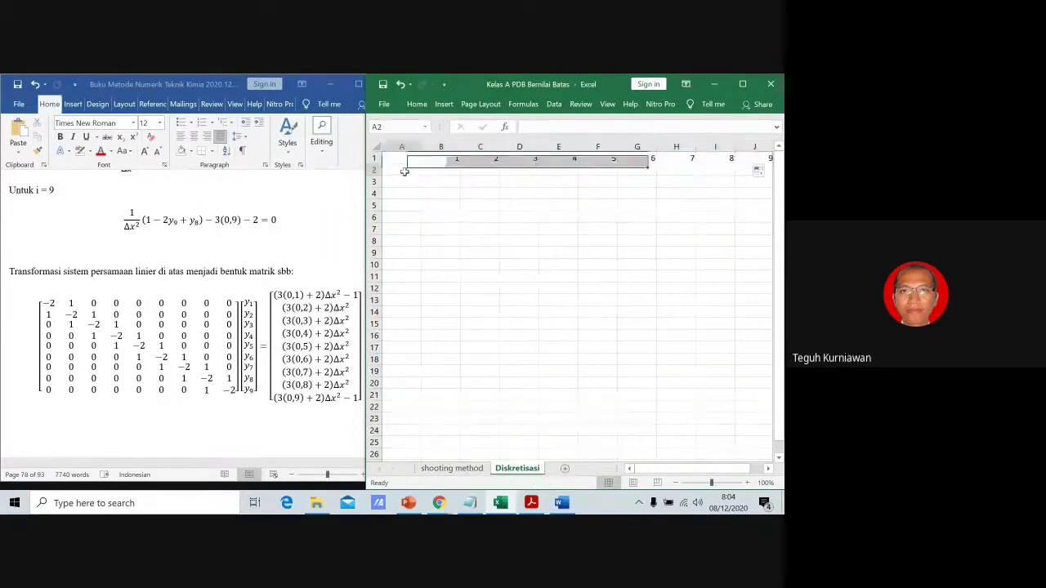
type("1")
key("Return")
type("2")
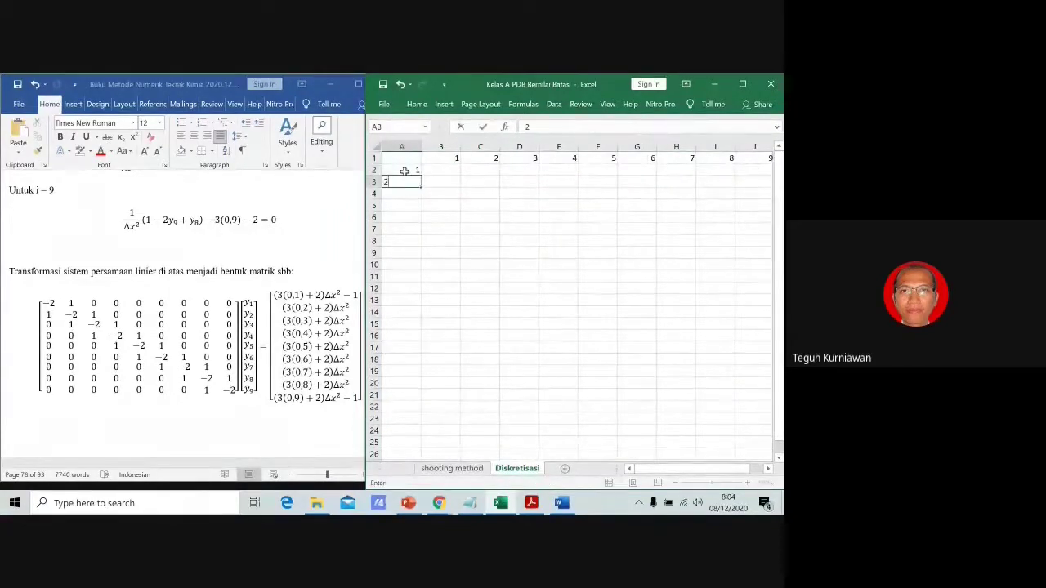
left_click(403, 171)
left_click_drag(403, 171, 431, 268)
left_click(494, 228)
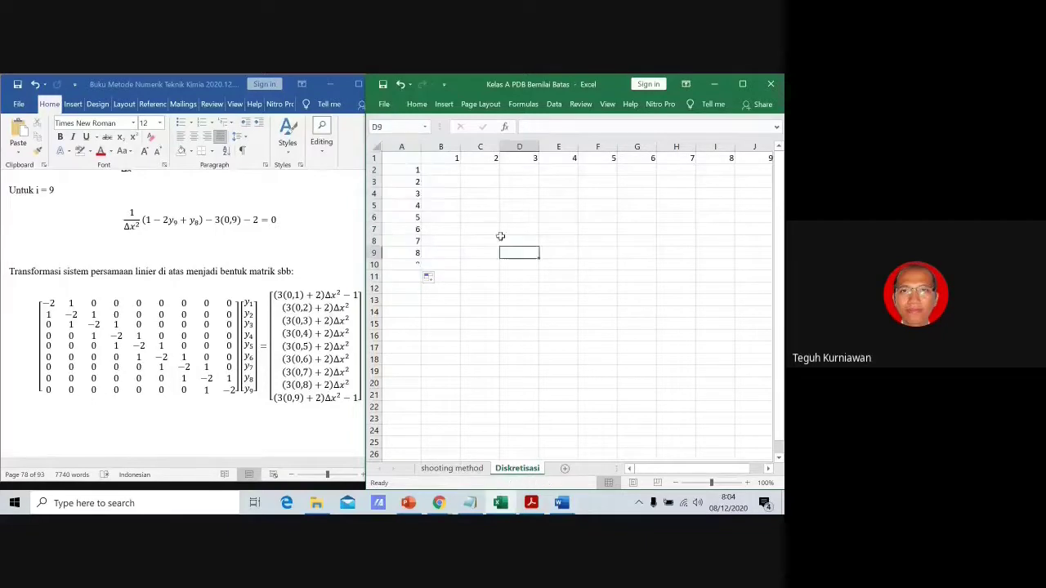
Shade the 9-by-9 matrix area B2:J10 with a light blue fill.
left_click(449, 168)
left_click_drag(449, 168, 763, 261)
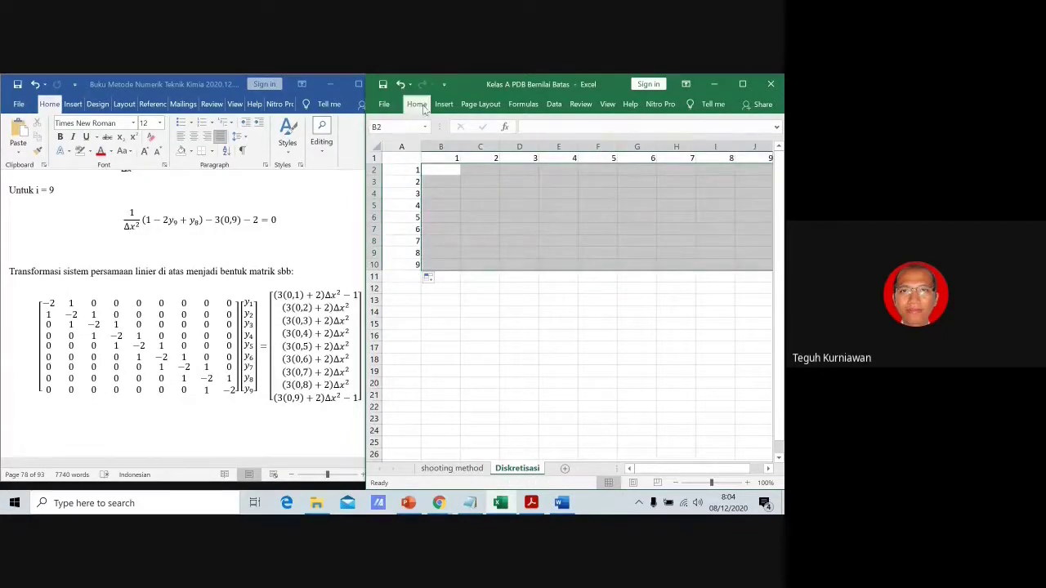
left_click(416, 103)
left_click(467, 152)
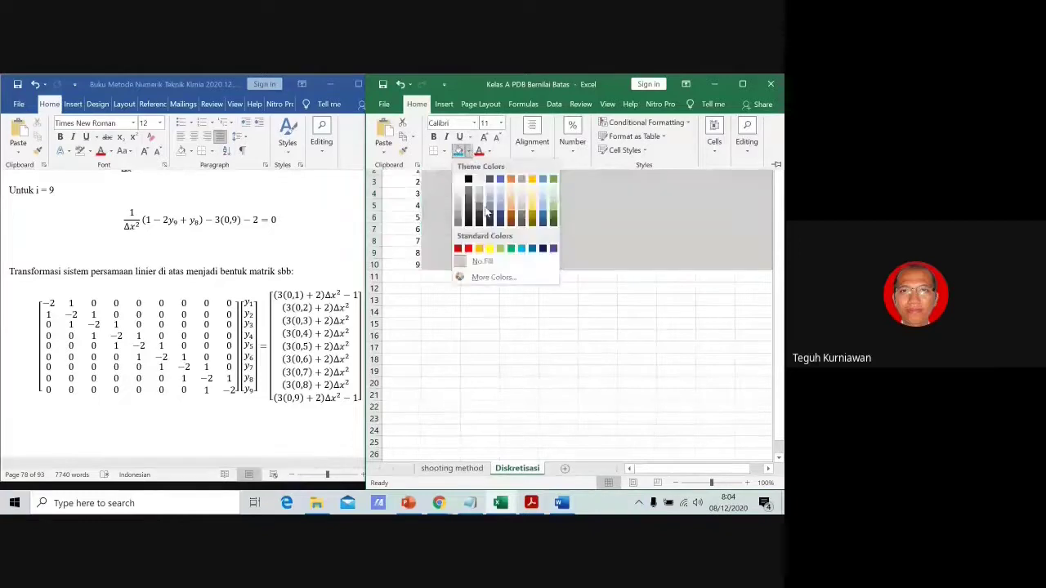
left_click(543, 203)
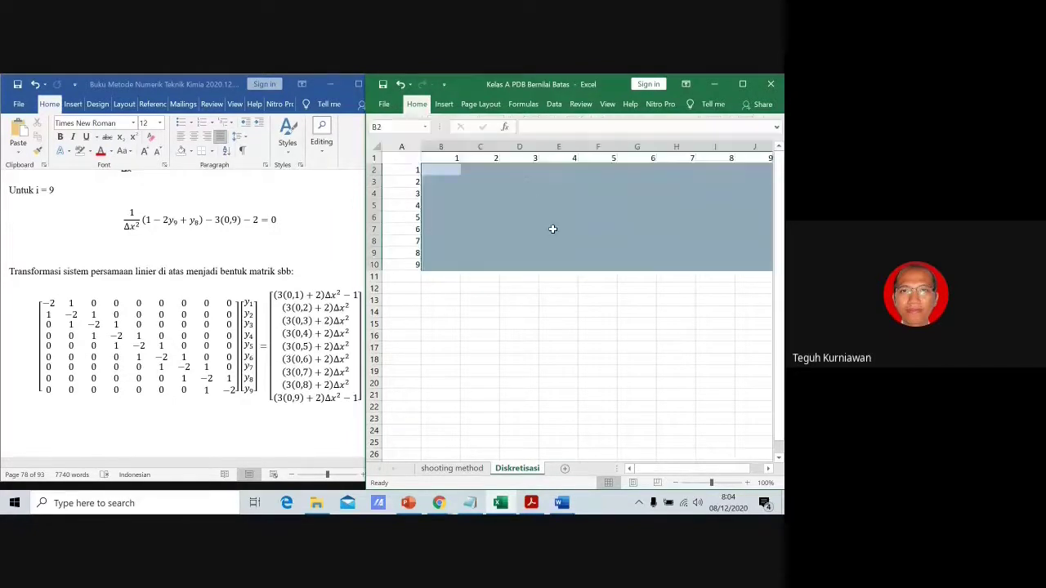
left_click(556, 228)
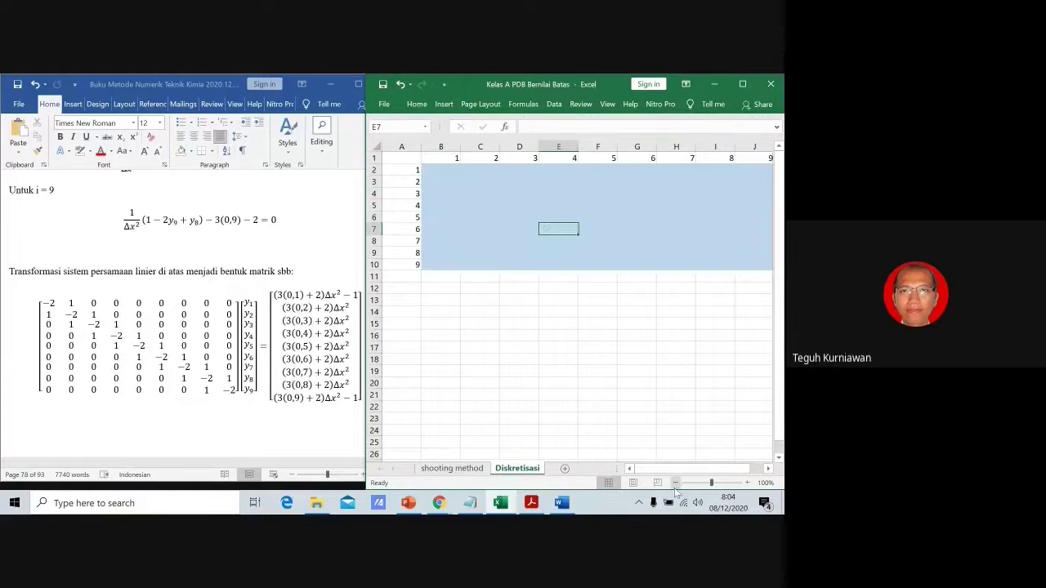
Enter -2 in cell B2 as the first diagonal element of the matrix.
left_click(462, 204)
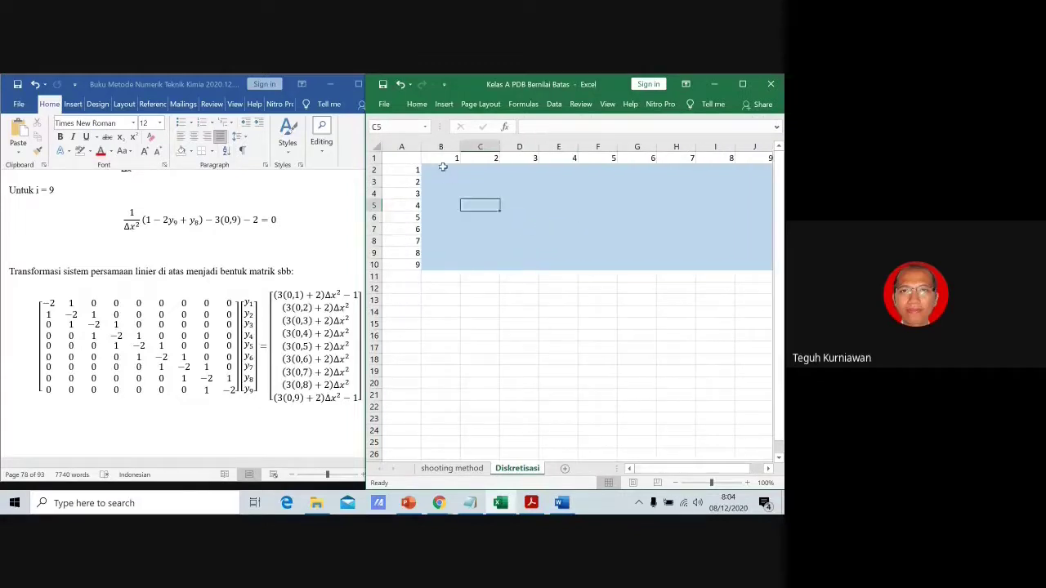
left_click(442, 168)
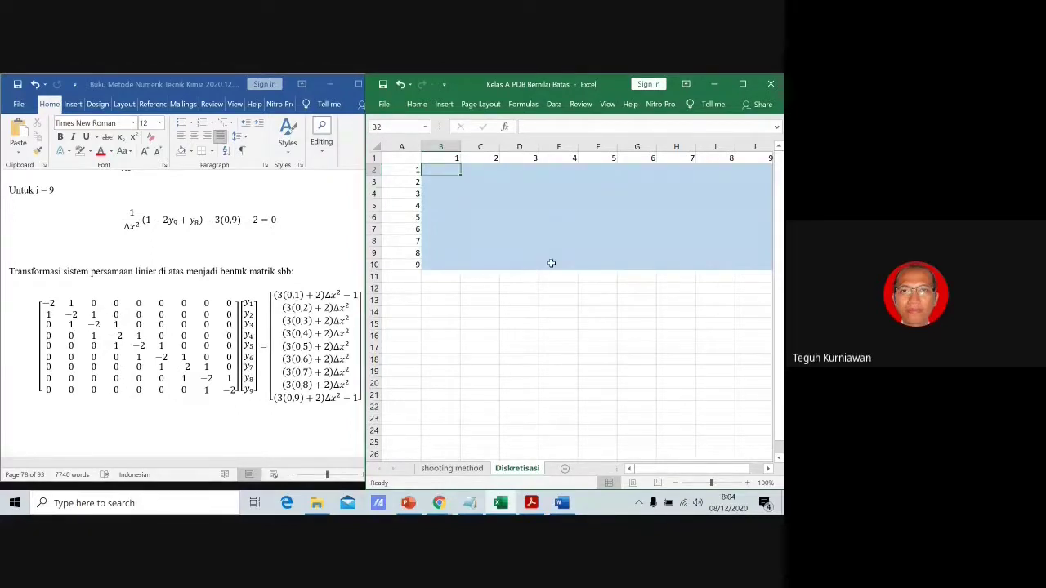
type("-1")
type("2")
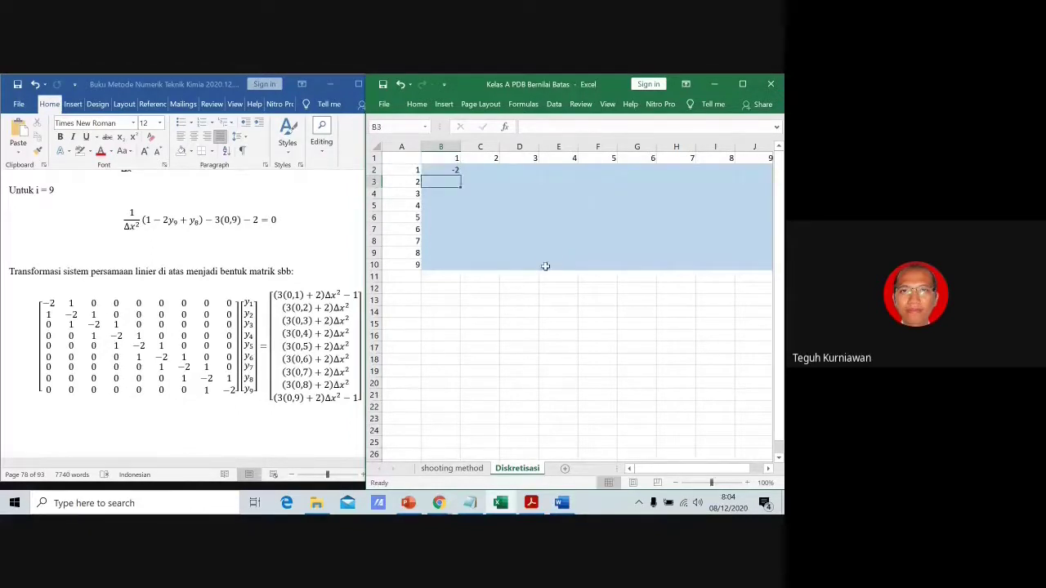
Apply all borders to the matrix range B2:J10.
left_click(515, 206)
left_click_drag(443, 174, 757, 268)
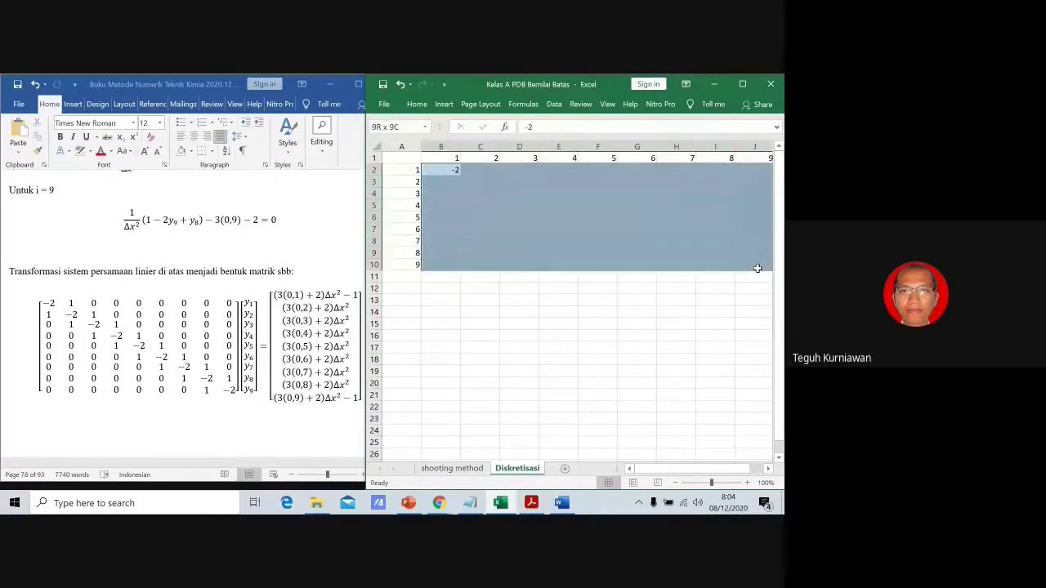
left_click(417, 104)
left_click(446, 151)
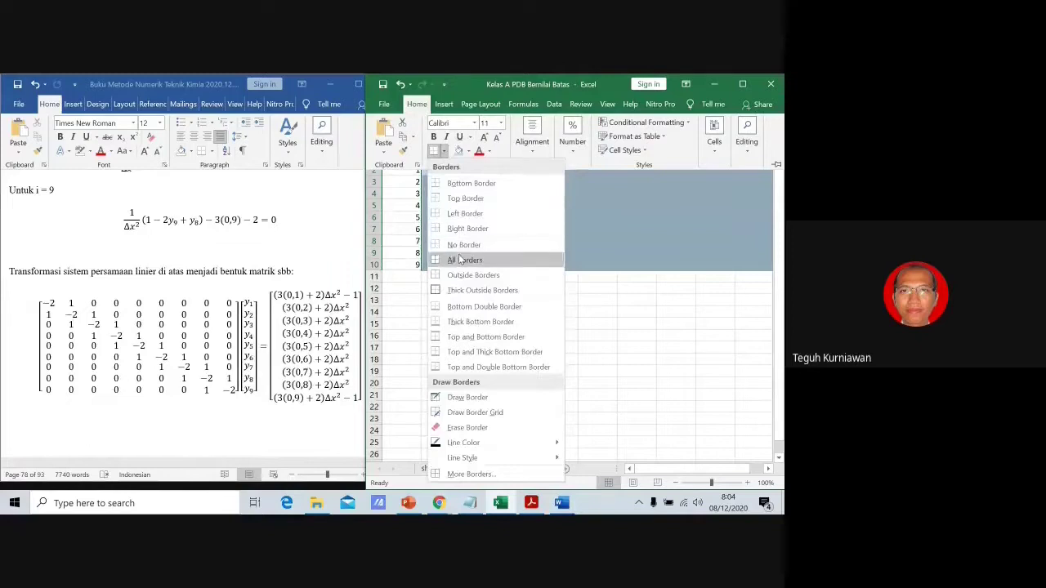
left_click(467, 260)
left_click(494, 186)
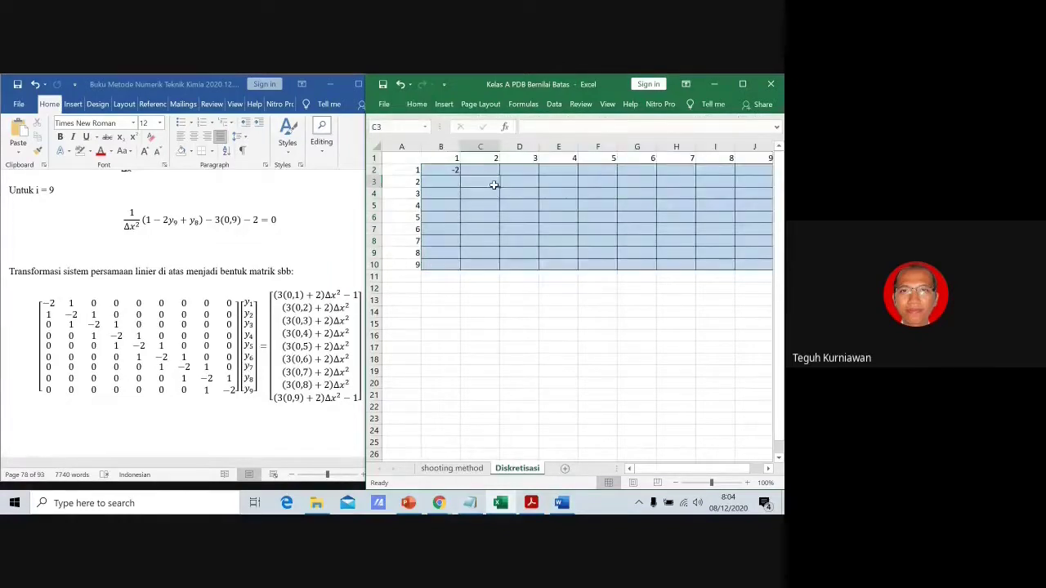
Copy the -2 from cell B2 into every remaining main-diagonal cell of the matrix, from C3 to J10.
left_click(454, 171)
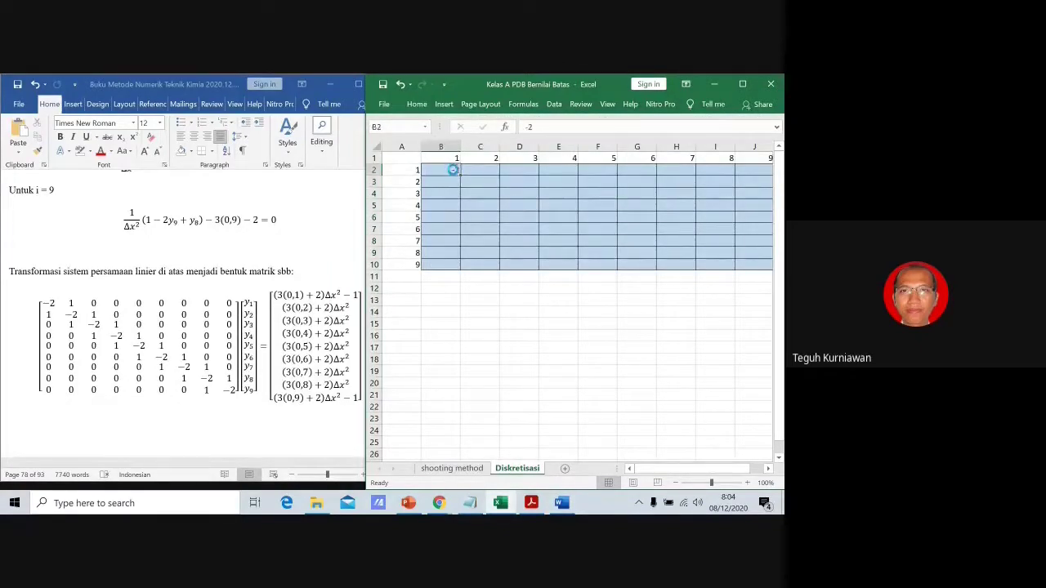
key("ctrl+c")
left_click(494, 183)
key("ctrl+v")
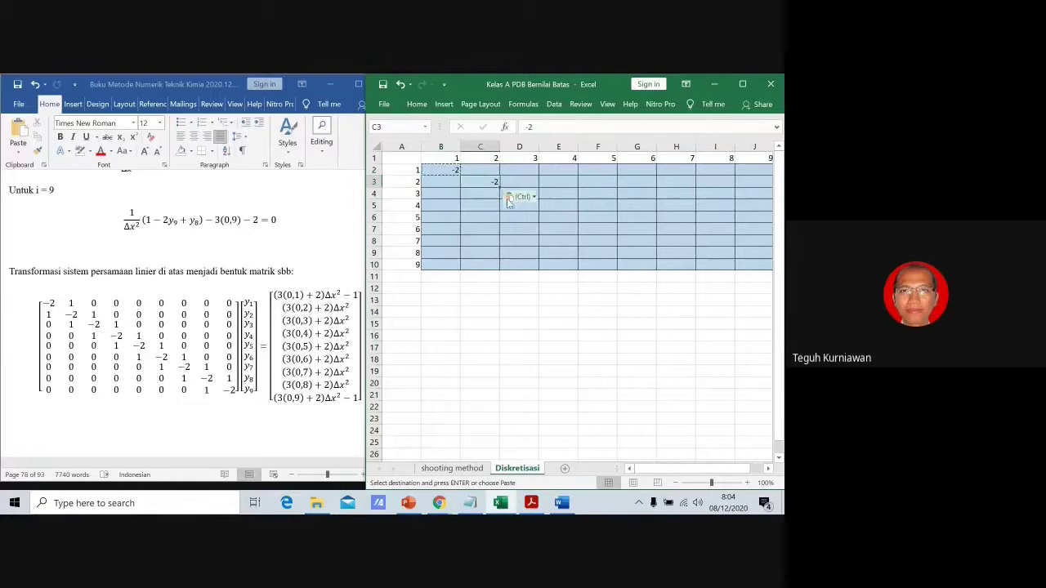
left_click(558, 214)
left_click(560, 204)
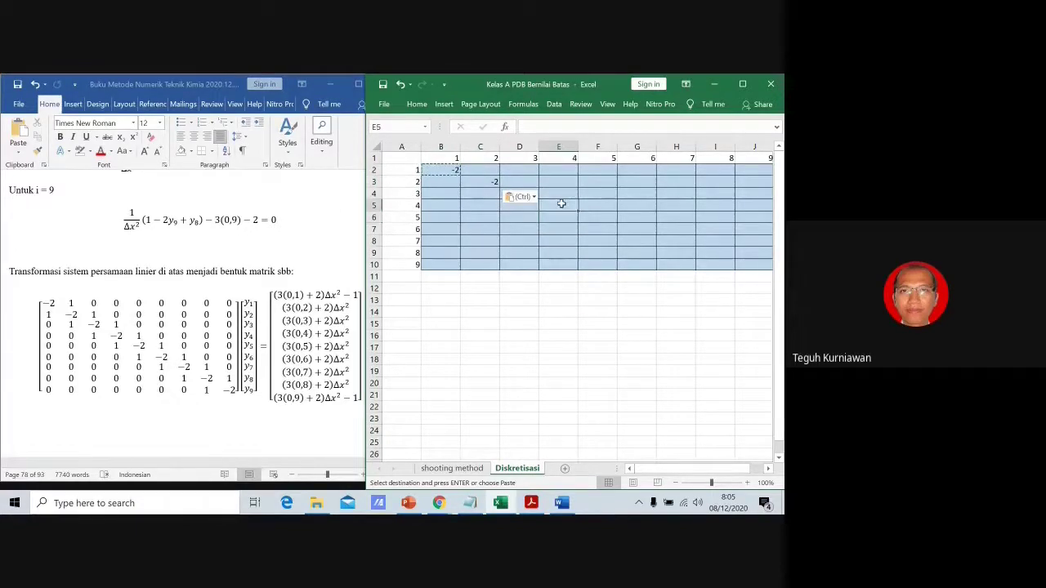
key("ctrl+v")
left_click(530, 196)
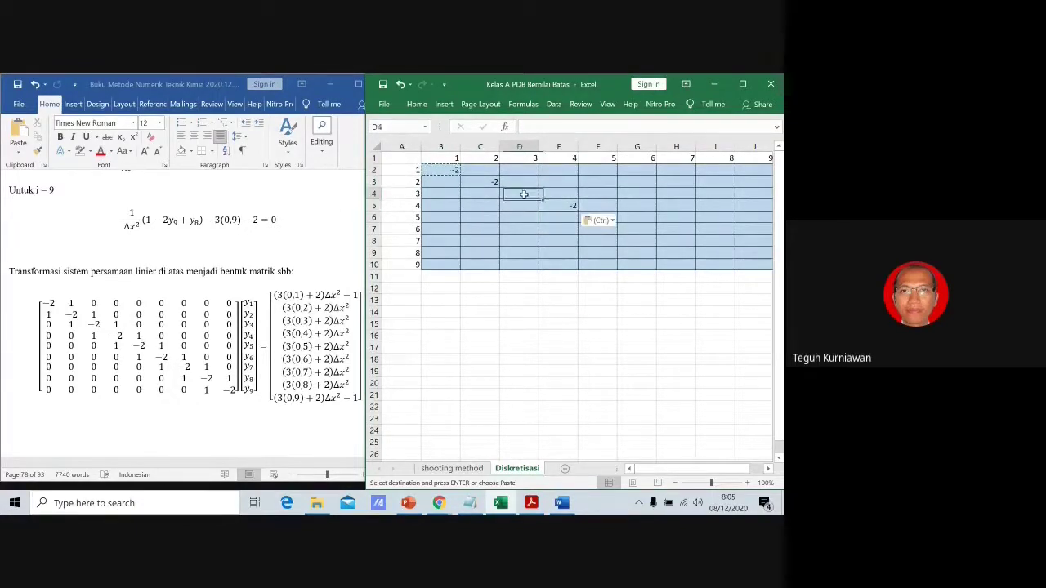
key("ctrl+v")
left_click(619, 221)
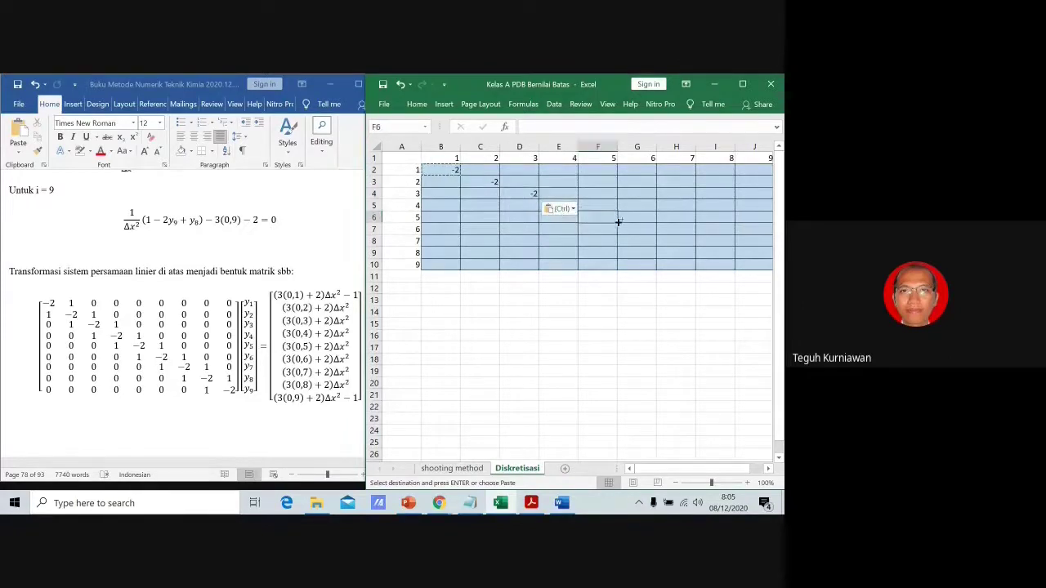
key("ctrl+v")
left_click(670, 240)
key("ctrl+v")
left_click(630, 226)
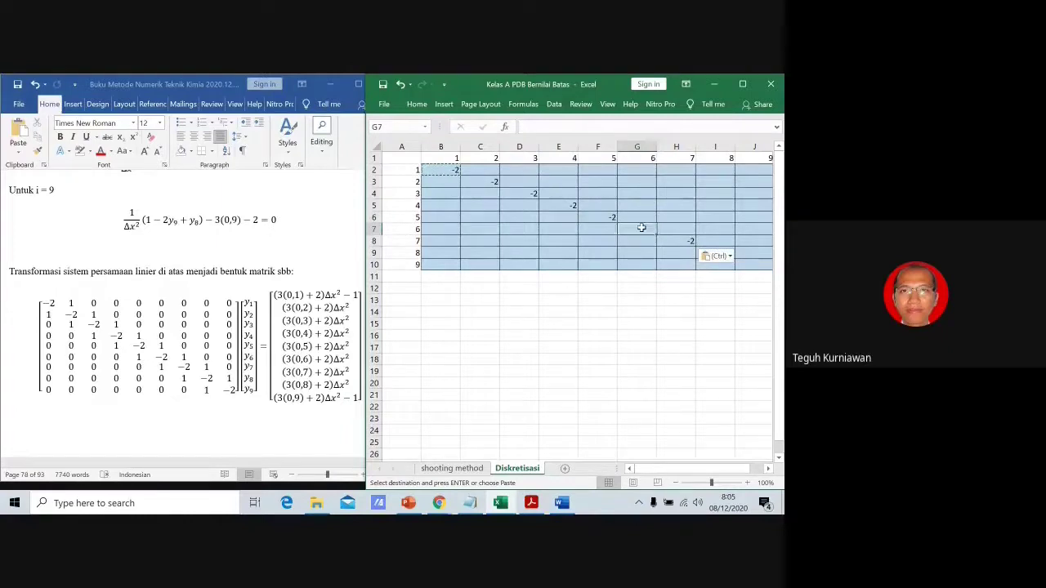
key("ctrl+v")
left_click(721, 253)
key("ctrl+v")
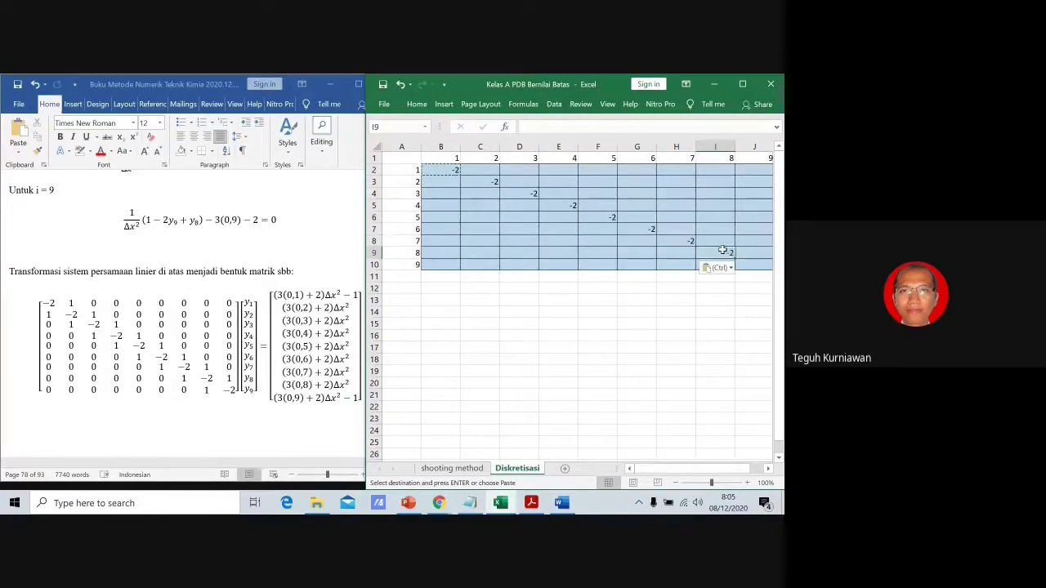
left_click(751, 262)
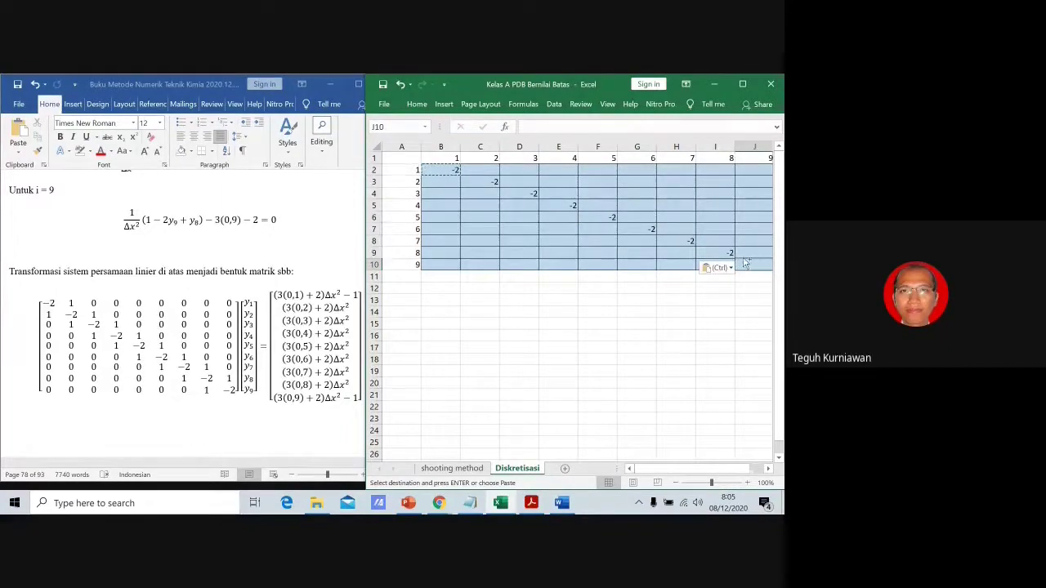
key("ctrl+v")
left_click(677, 299)
Widen the workbook window so that the whole matrix through column J fits in view.
left_click_drag(690, 468, 632, 483)
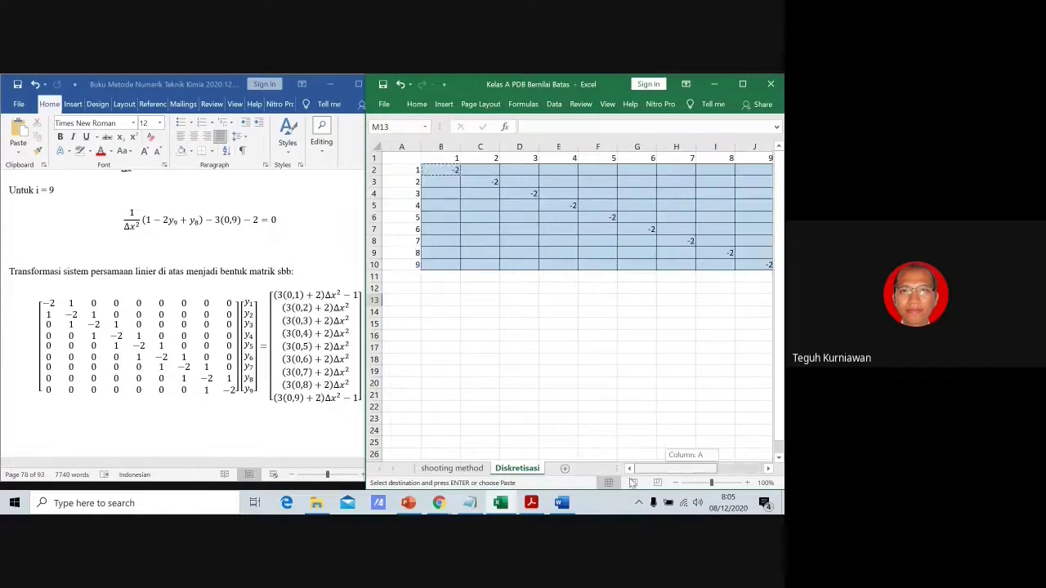
left_click_drag(373, 258, 349, 260)
left_click(463, 237)
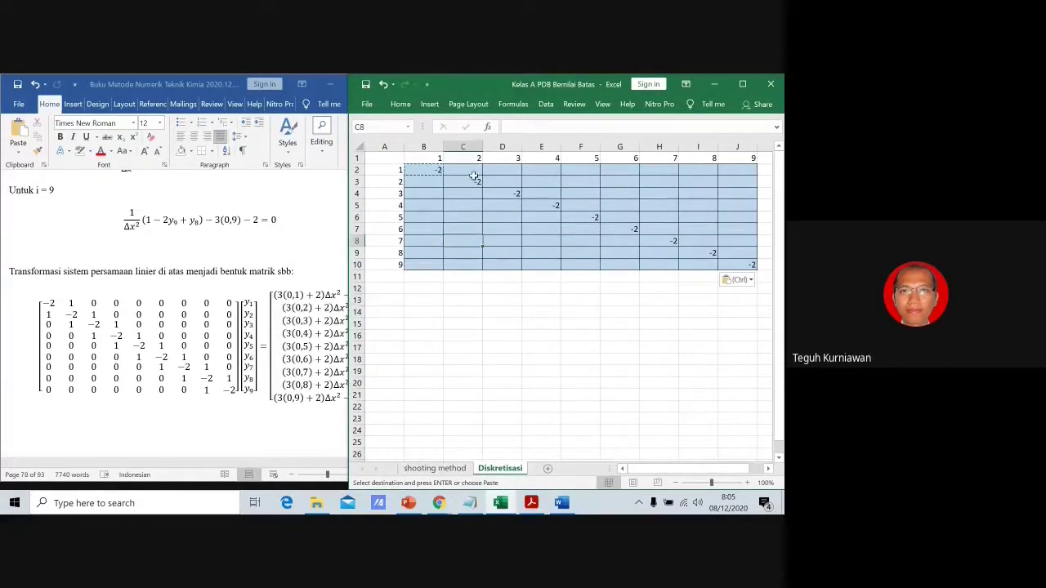
Enter 1 in each cell just above the main diagonal of the matrix, from C2 to J9.
left_click(470, 169)
key("Escape")
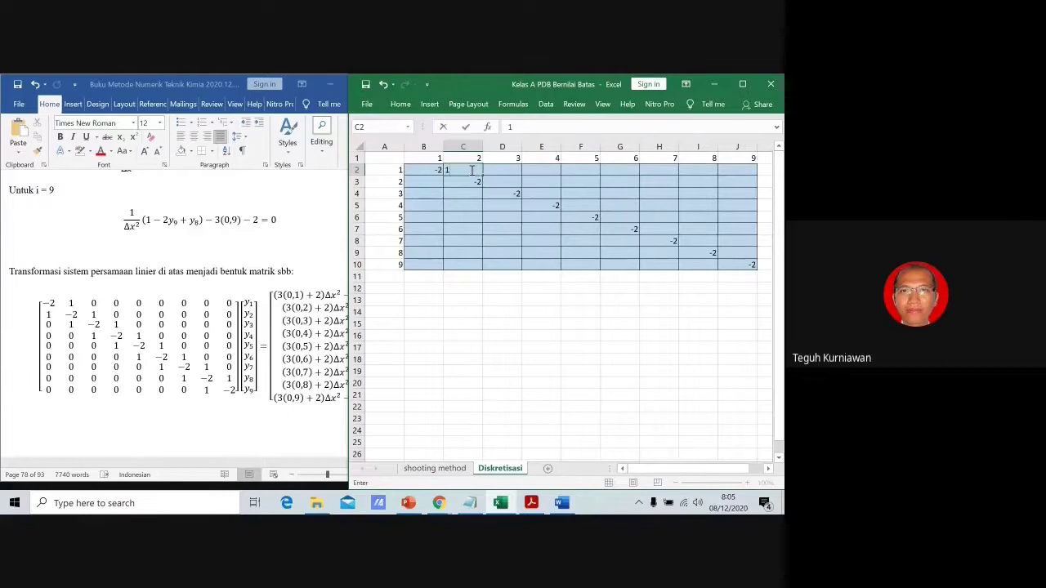
left_click(491, 182)
type("1")
left_click(549, 194)
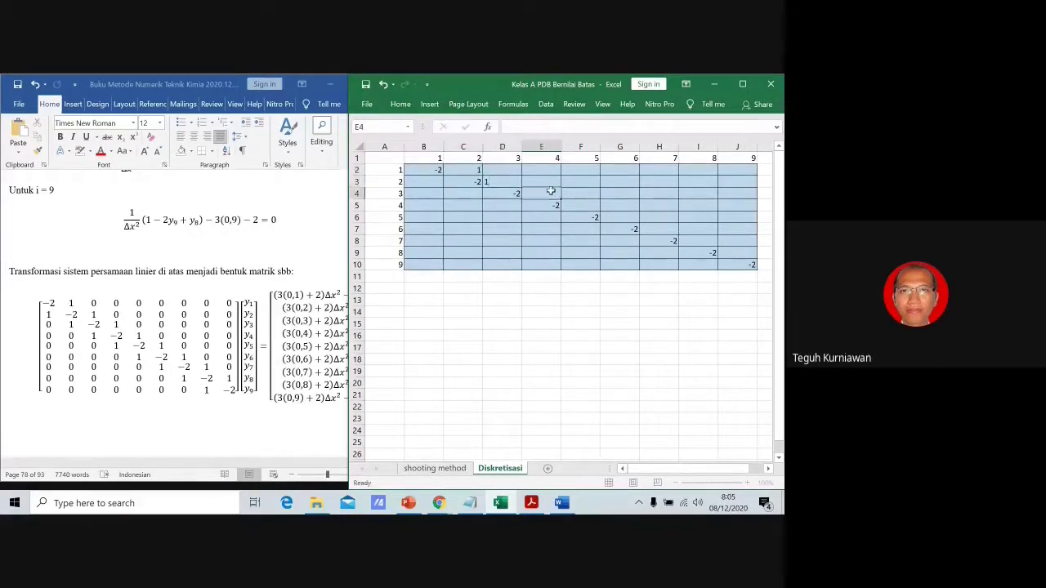
type("1")
left_click(576, 206)
type("1")
left_click(619, 218)
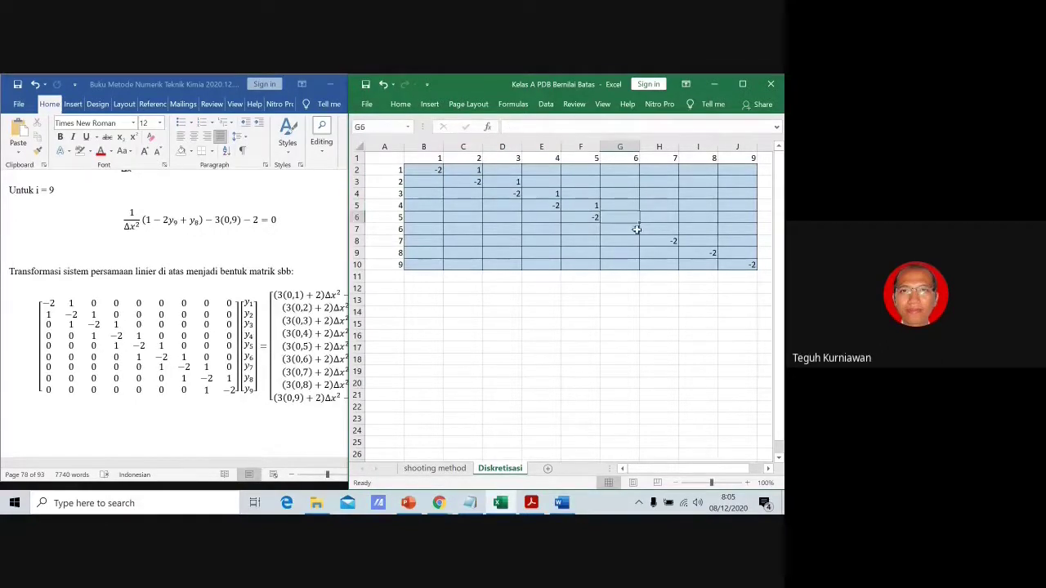
type("1")
left_click(654, 229)
type("1")
left_click(693, 241)
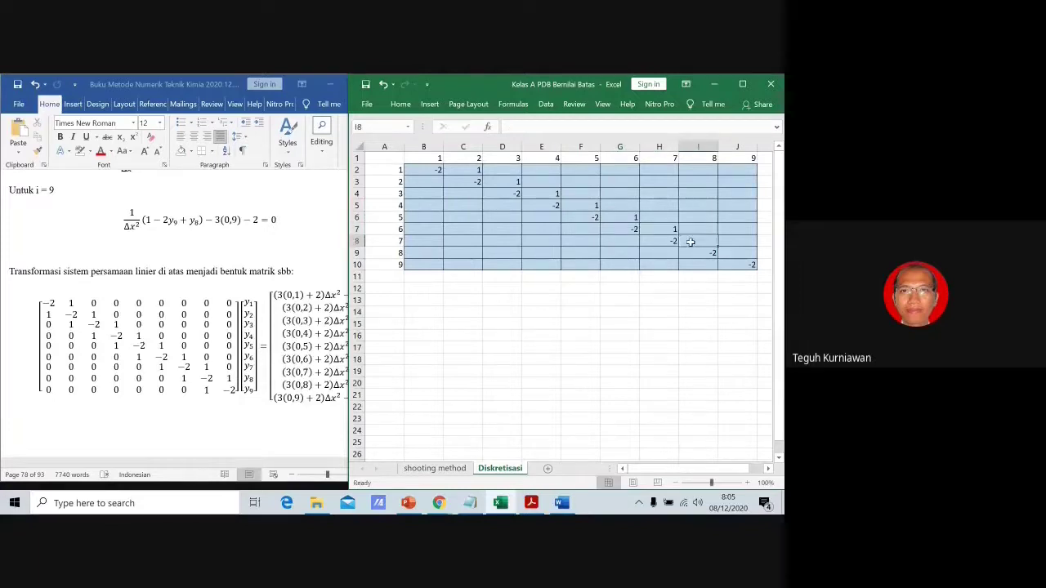
type("1")
left_click(735, 252)
type("1")
left_click(726, 276)
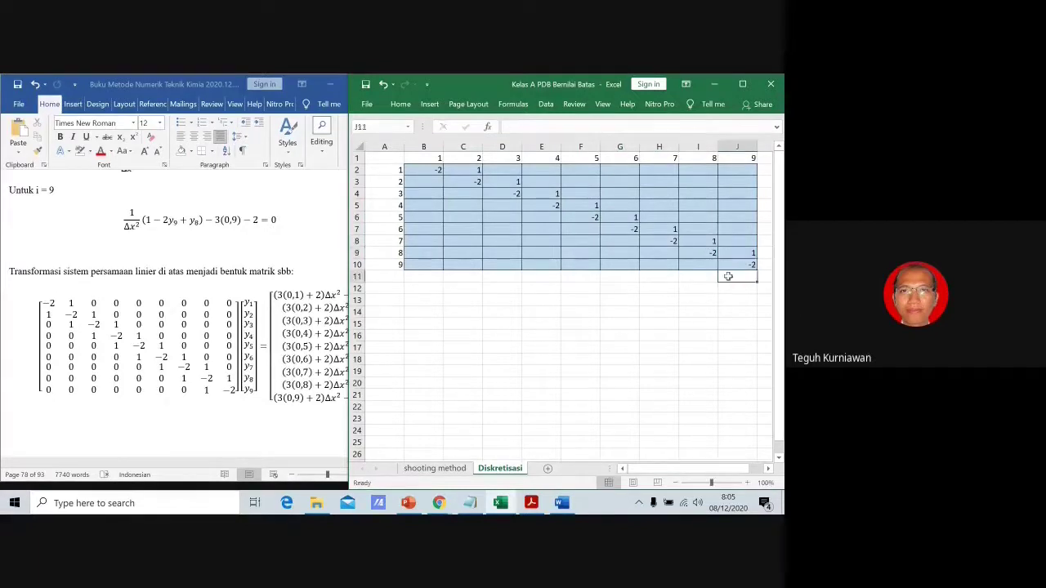
Enter 1 in each cell just below the main diagonal of the matrix, from B3 to I10.
left_click_drag(472, 171, 484, 177)
left_click(455, 193)
left_click(441, 182)
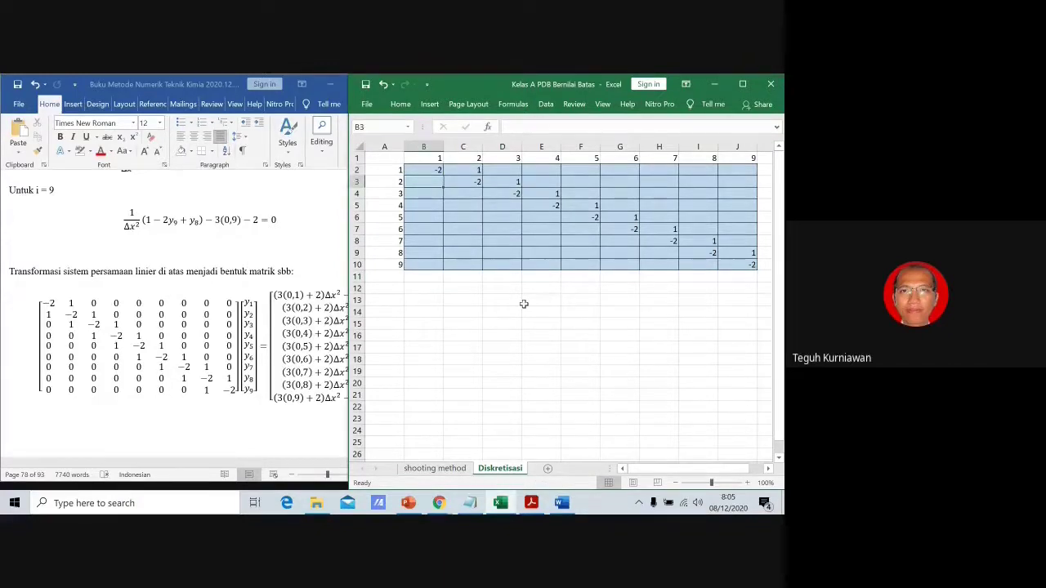
type("1")
left_click(472, 194)
type("1")
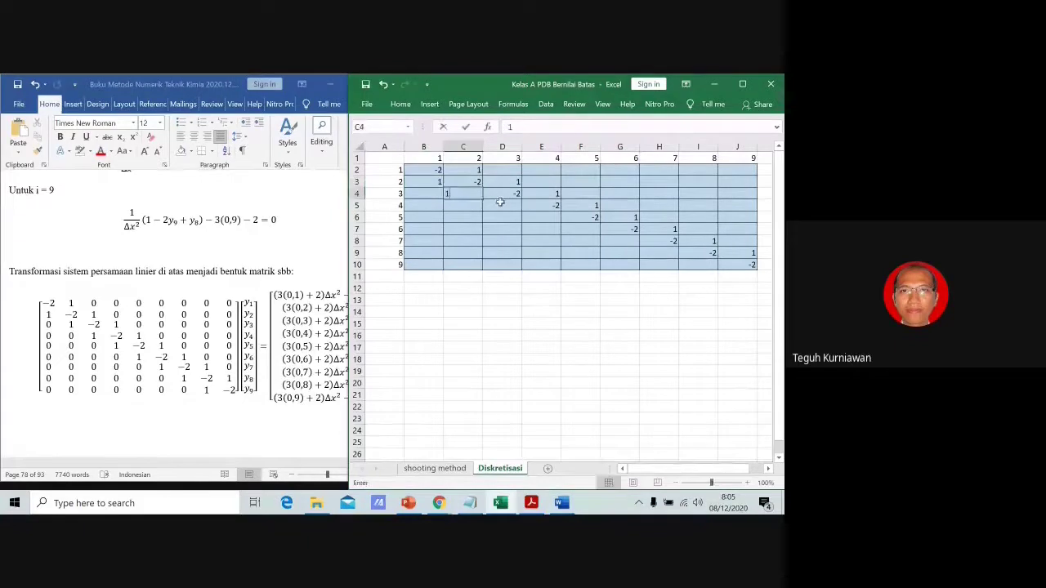
left_click(512, 206)
type("1")
left_click(531, 214)
type("1")
left_click(576, 226)
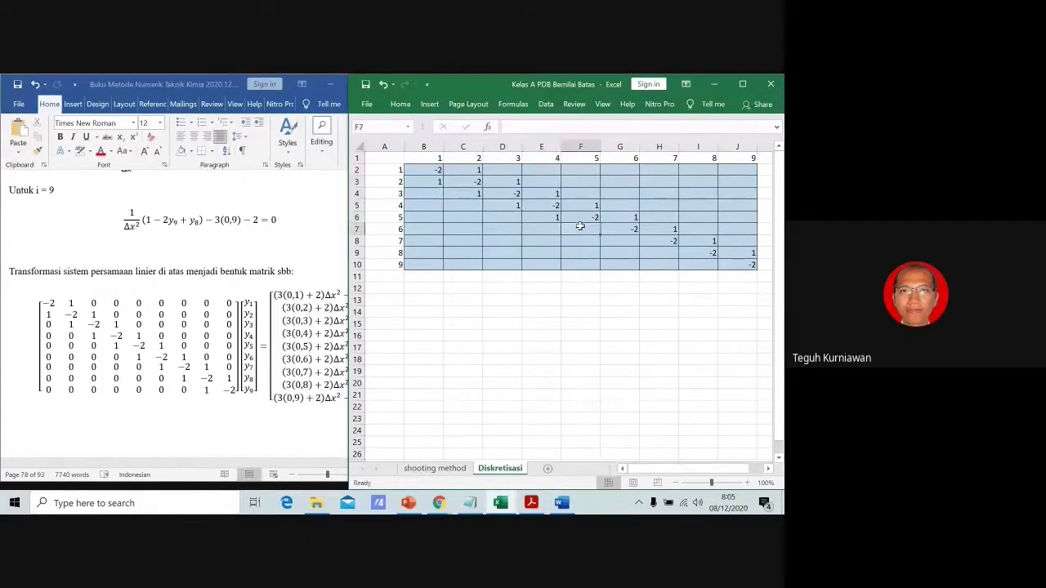
type("1")
left_click(616, 240)
type("1")
left_click(658, 250)
type("1")
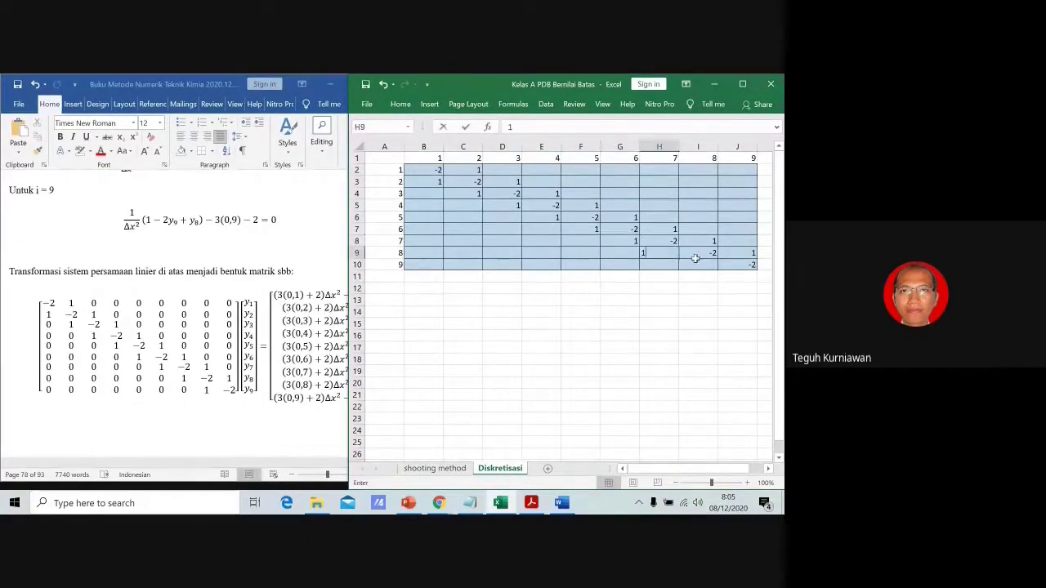
left_click(697, 255)
left_click(698, 264)
type("1")
left_click(663, 265)
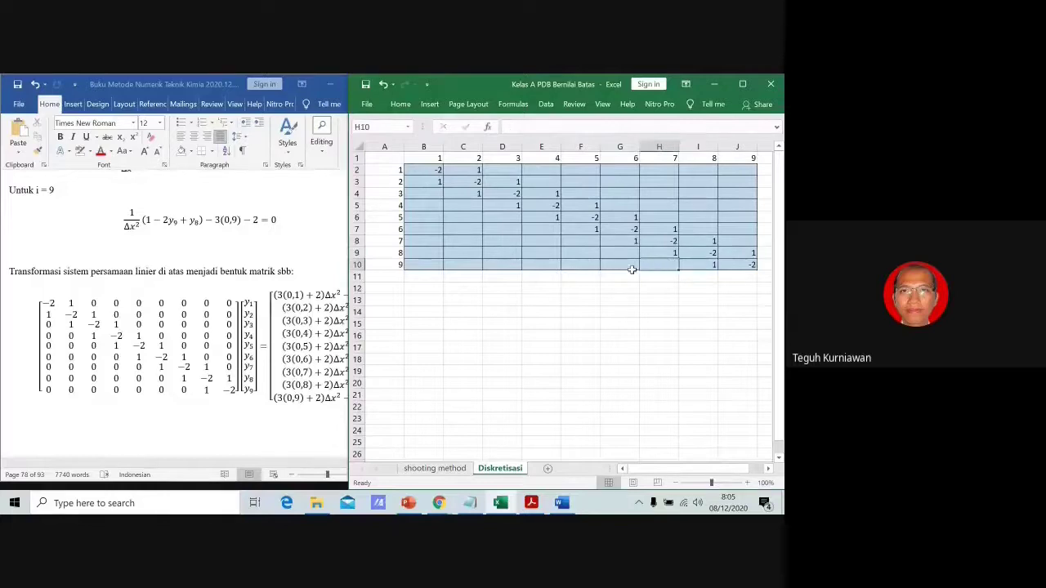
Enter 0 in D2 and copy it across the matrix's first row to J2 and down column J to J8.
left_click(501, 172)
type("0")
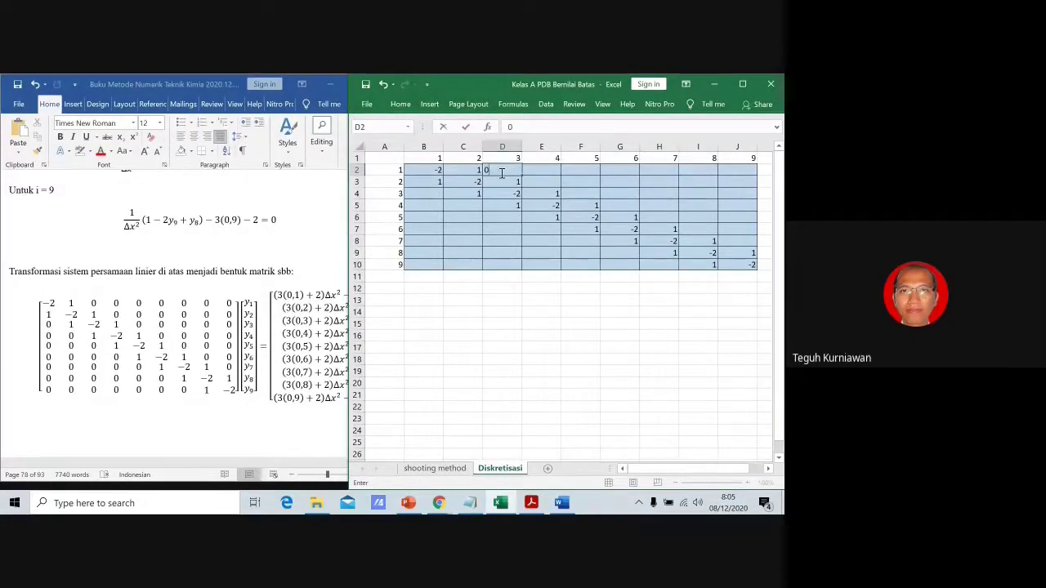
left_click(546, 170)
left_click(516, 173)
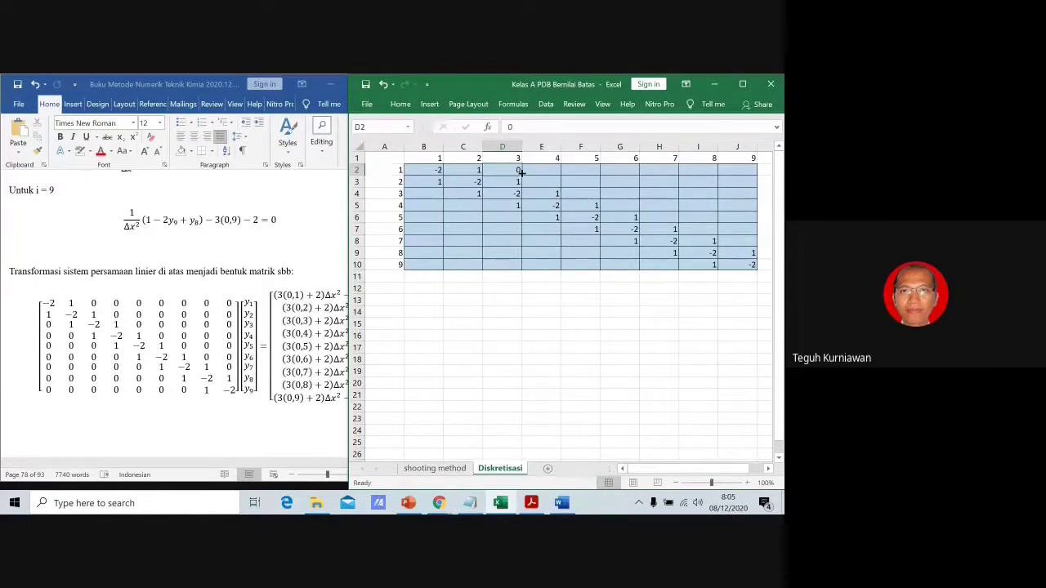
left_click_drag(516, 174, 767, 244)
left_click(747, 170)
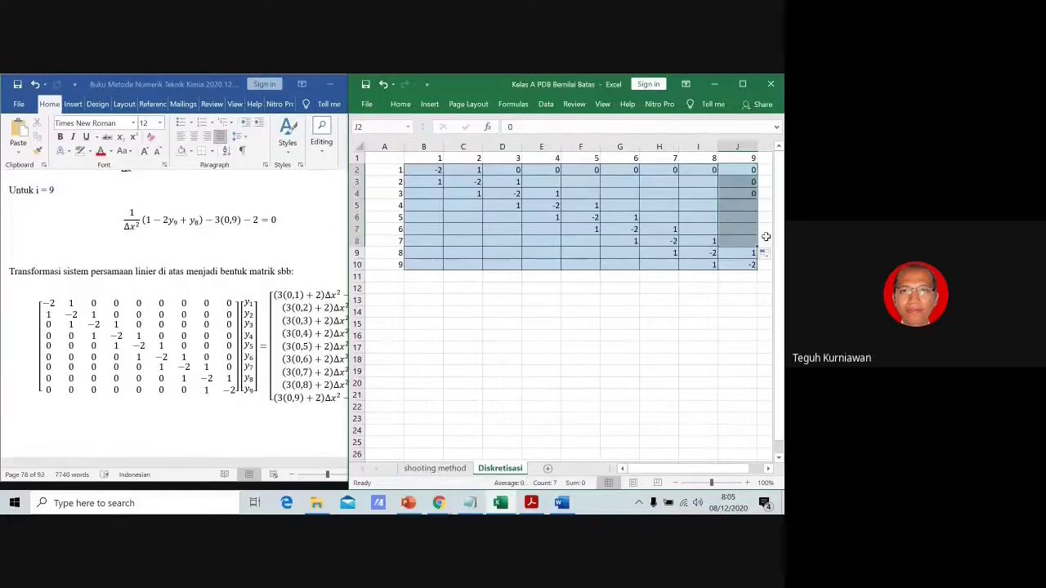
Fill the remaining blank cells above the matrix's upper diagonal in columns I through E with 0.
left_click(705, 172)
left_click_drag(718, 177, 723, 231)
left_click(677, 172)
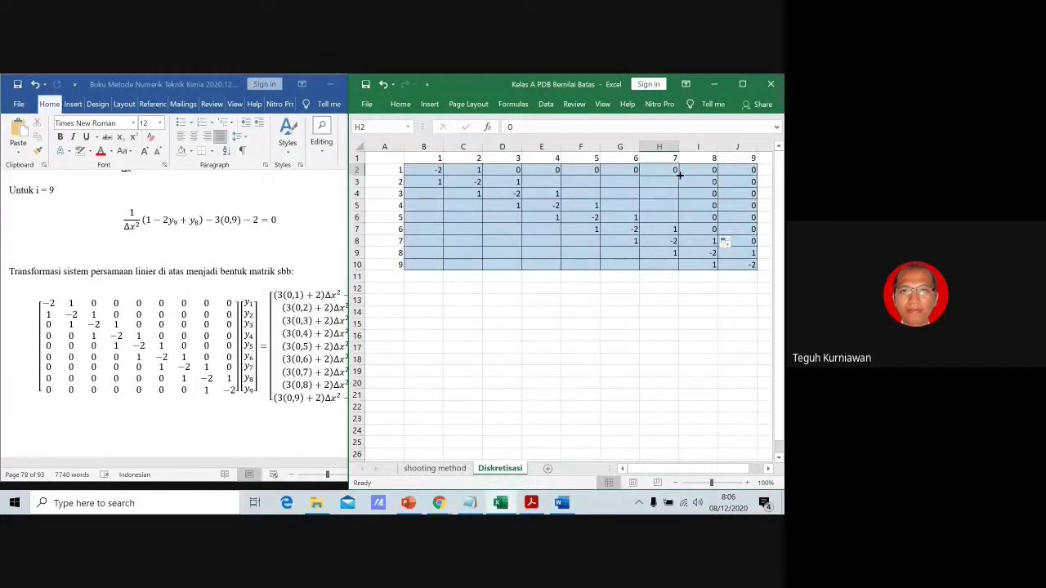
left_click_drag(679, 175, 689, 219)
left_click(638, 173)
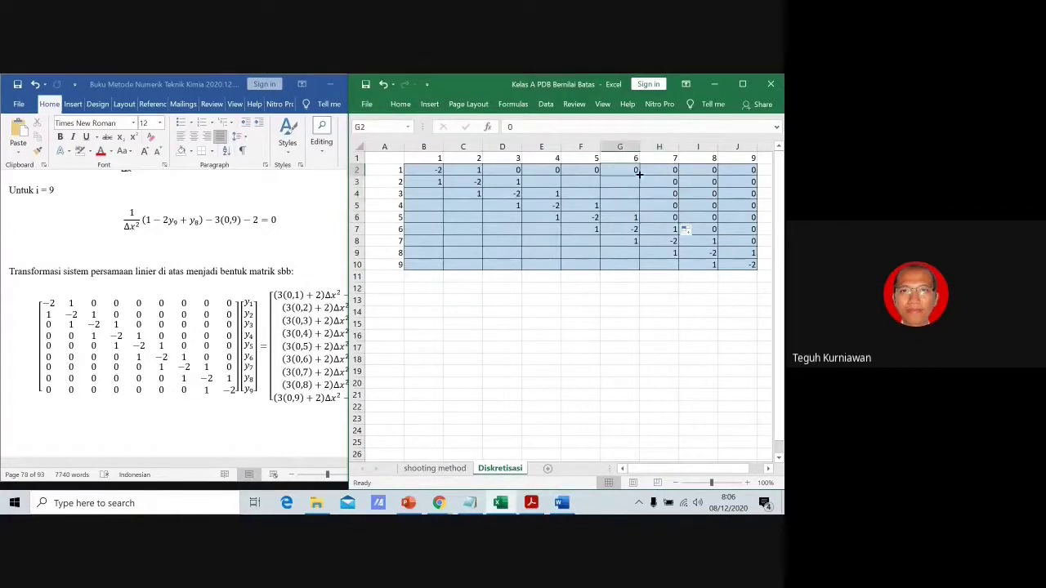
left_click_drag(639, 174, 640, 211)
left_click(595, 174)
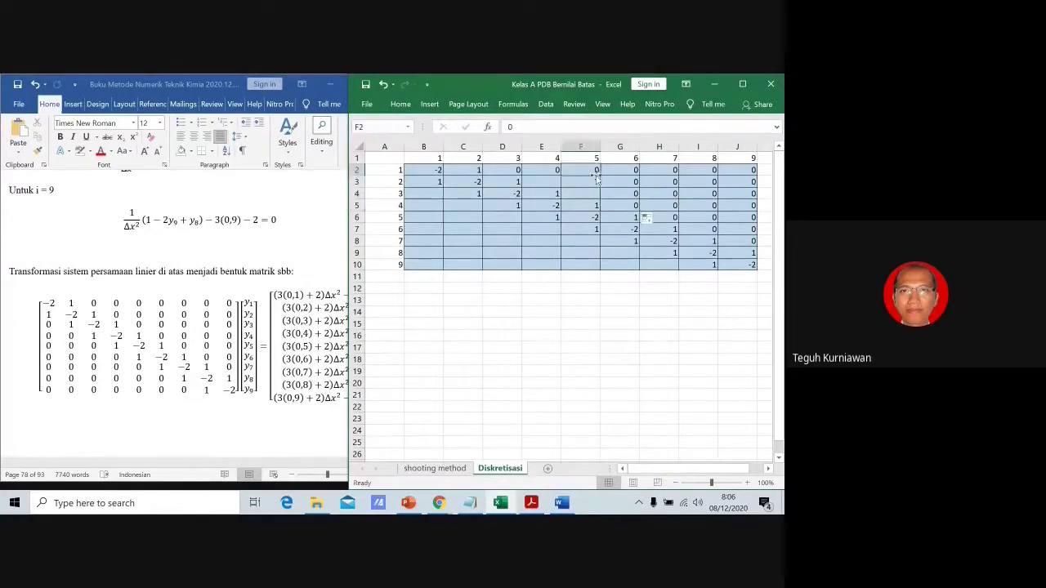
left_click_drag(600, 175, 597, 200)
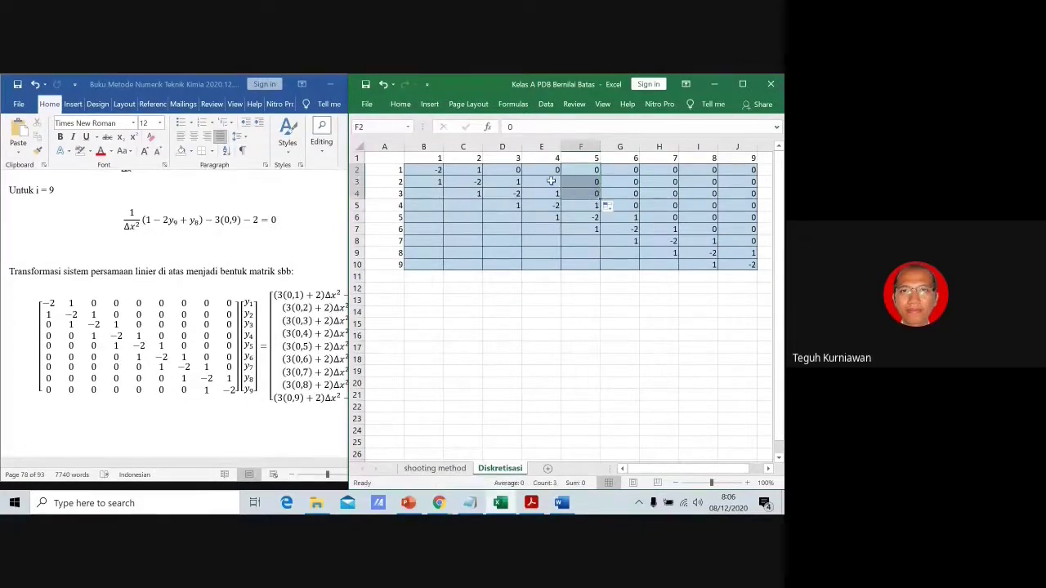
left_click(563, 187)
type("0")
key("Tab")
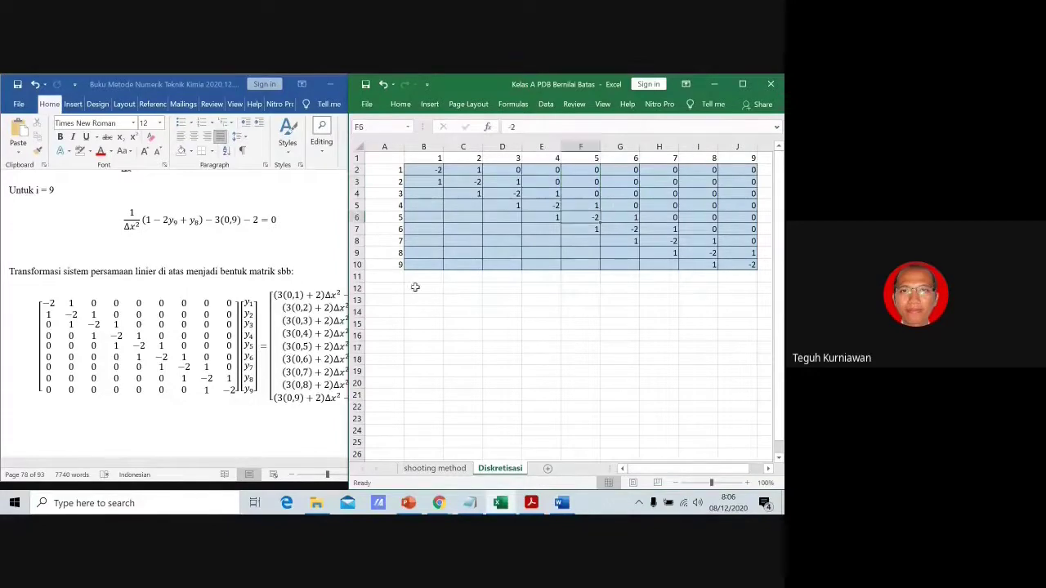
Enter 0 in B4 and copy it down column B to B10 and across row 10 to H10.
left_click(438, 228)
left_click(423, 193)
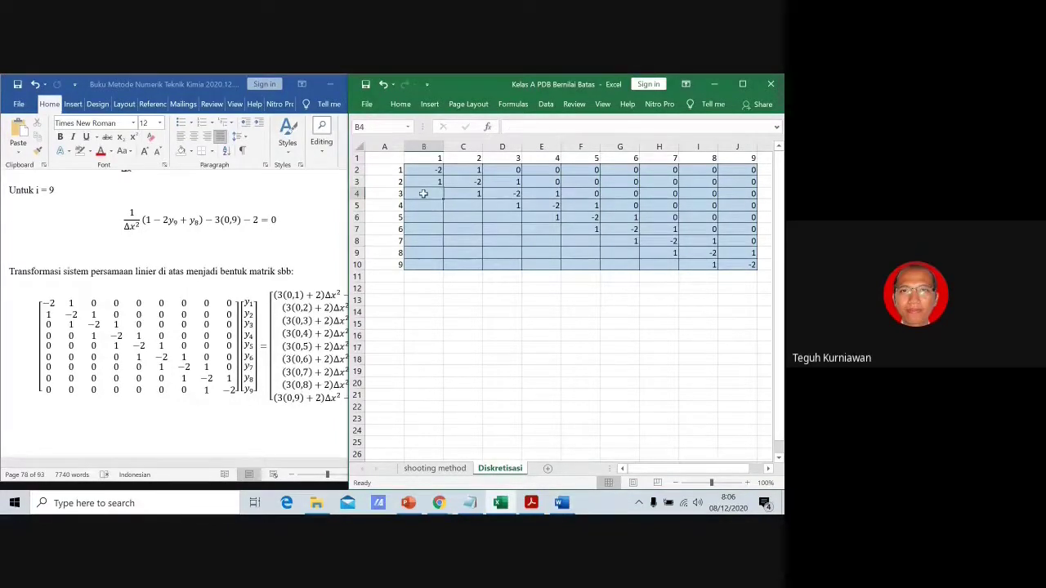
type("0")
key("Return")
key("Up")
left_click_drag(442, 202, 683, 276)
left_click(437, 265)
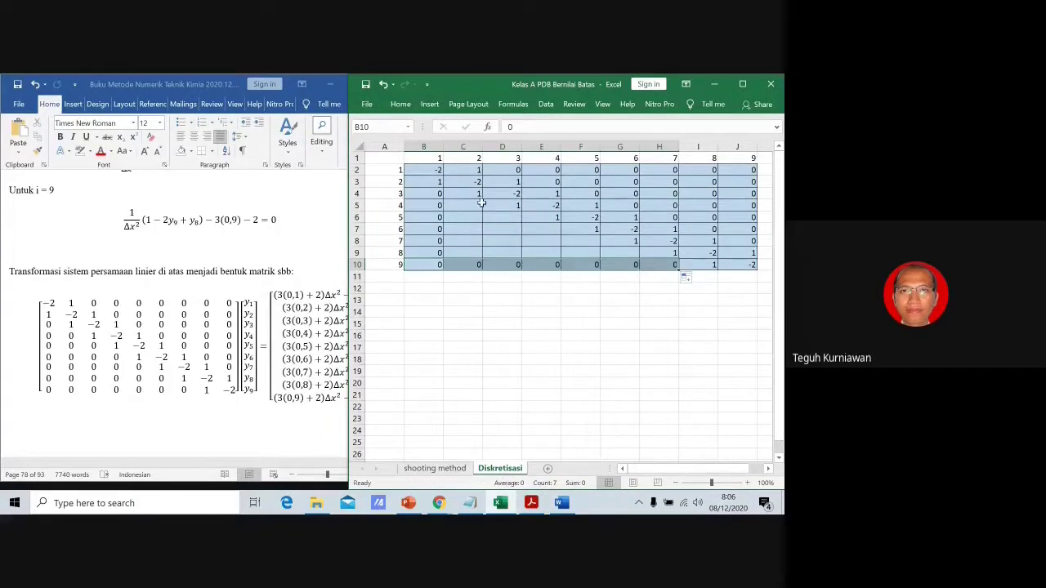
Copy the 0 from column B across rows 9 up to 5, filling the blank cells below the matrix's lower diagonal.
left_click(439, 253)
left_click_drag(438, 252, 593, 249)
left_click(433, 241)
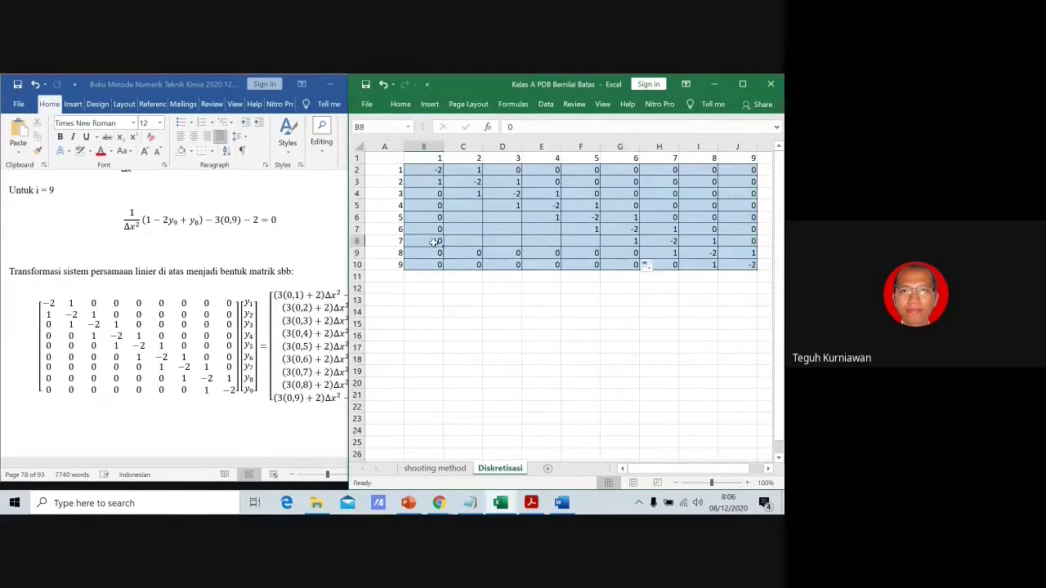
left_click_drag(443, 247, 590, 245)
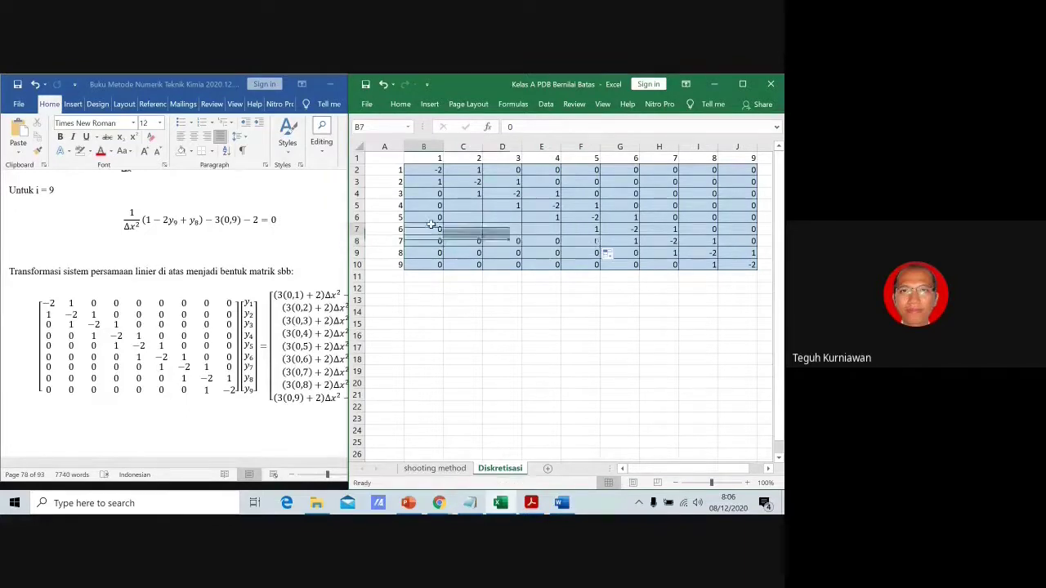
left_click(432, 230)
left_click_drag(442, 234, 558, 231)
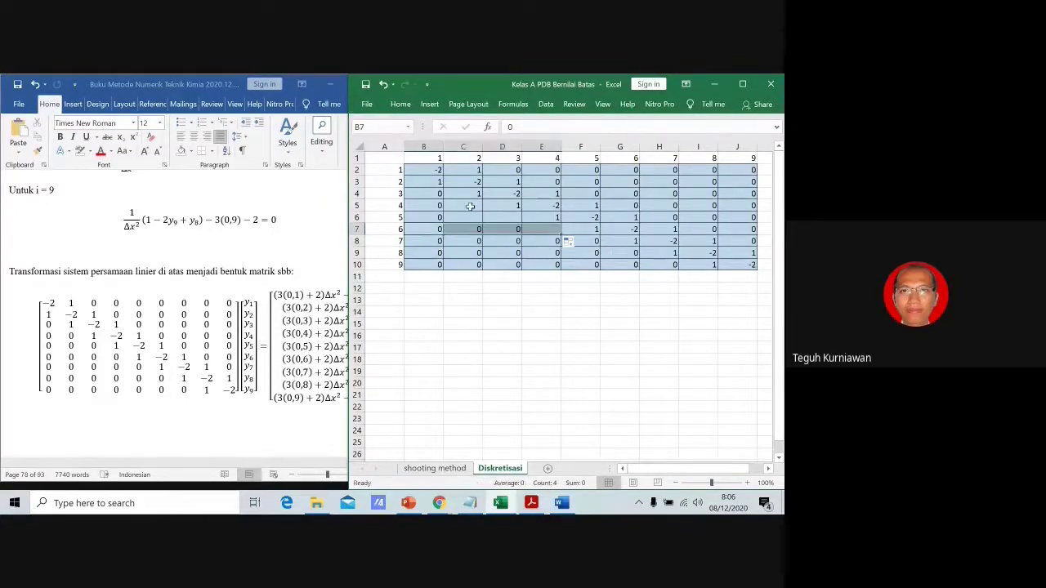
left_click(435, 217)
left_click_drag(442, 221, 517, 216)
left_click(439, 205)
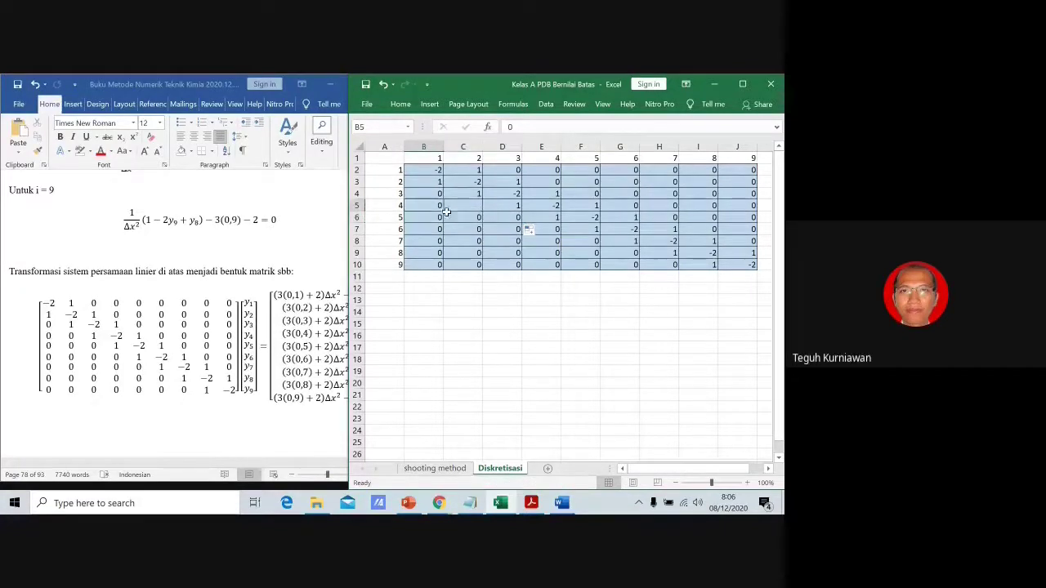
left_click_drag(442, 211, 482, 209)
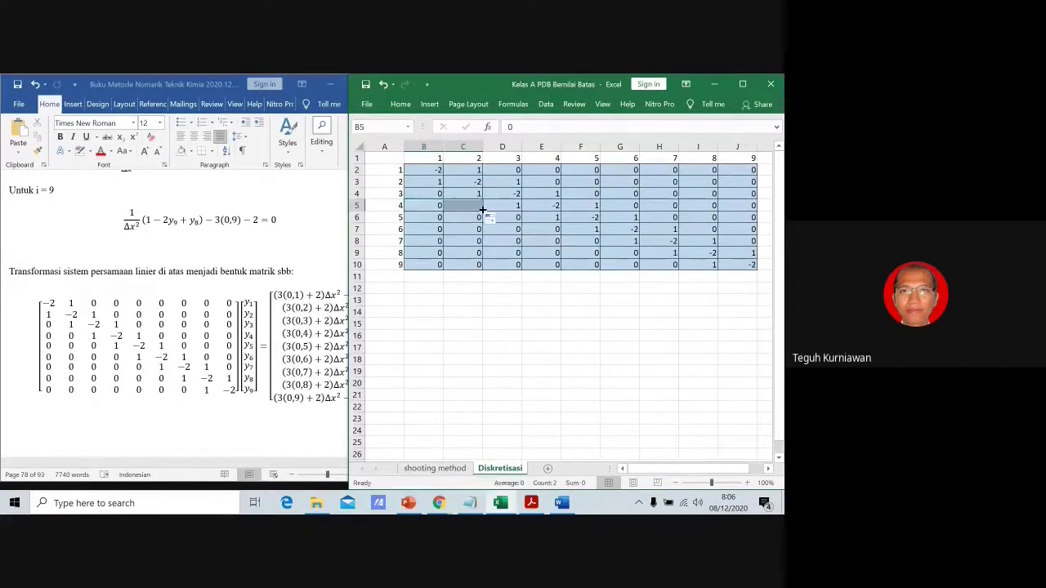
left_click(472, 242)
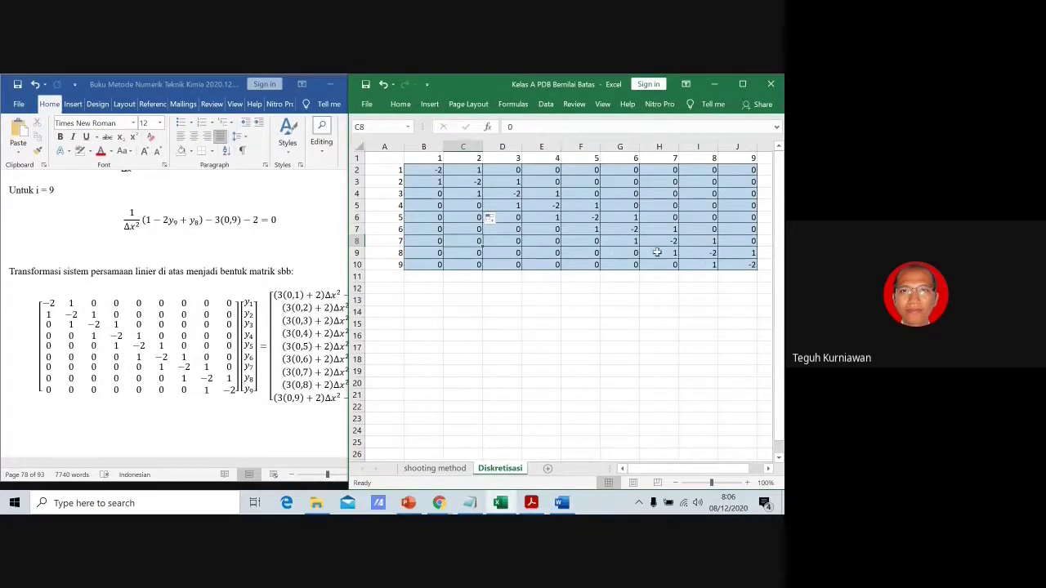
left_click(554, 278)
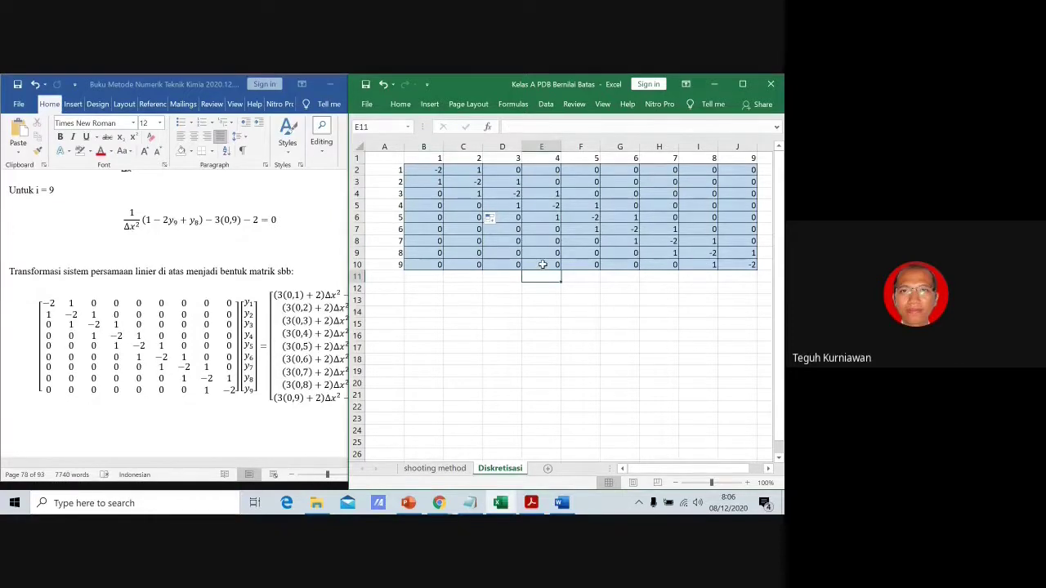
left_click(542, 299)
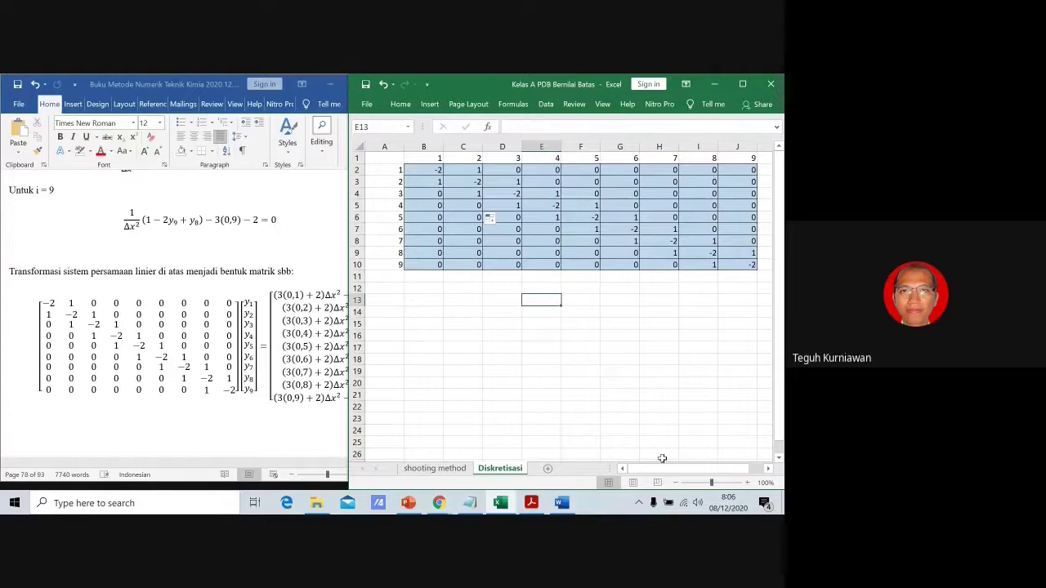
left_click(607, 365)
left_click(645, 317)
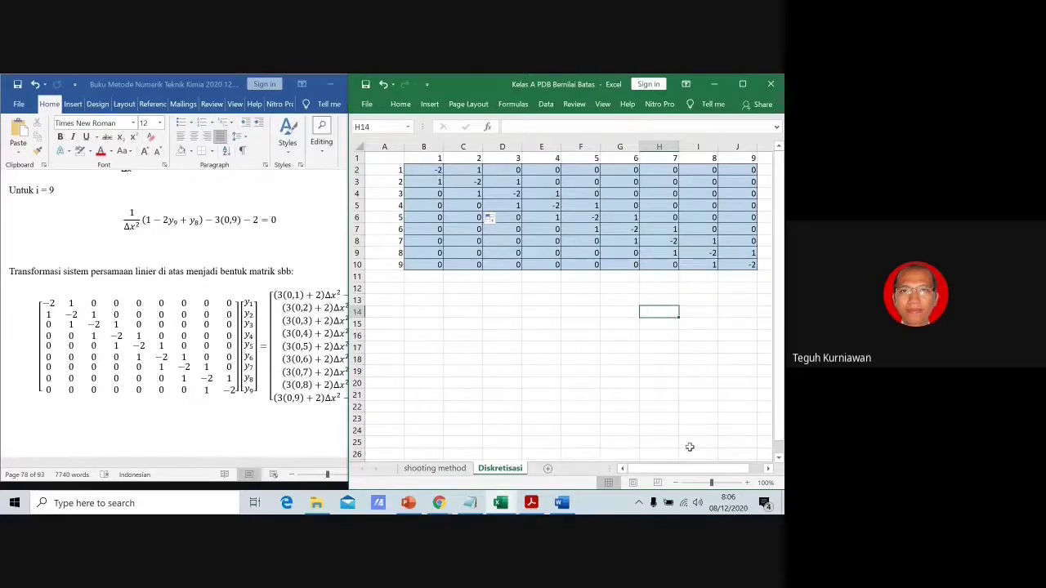
Apply borders to all cells of L2:L10 beside the matrix for the right-hand-side vector.
left_click_drag(697, 468, 734, 476)
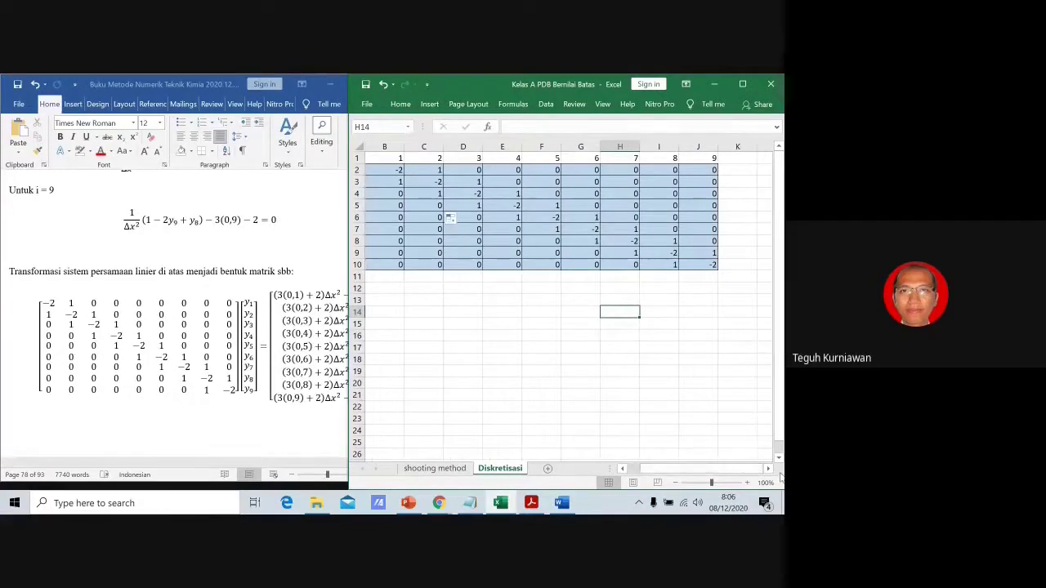
left_click(767, 468)
left_click(767, 468)
left_click(767, 468)
left_click(768, 468)
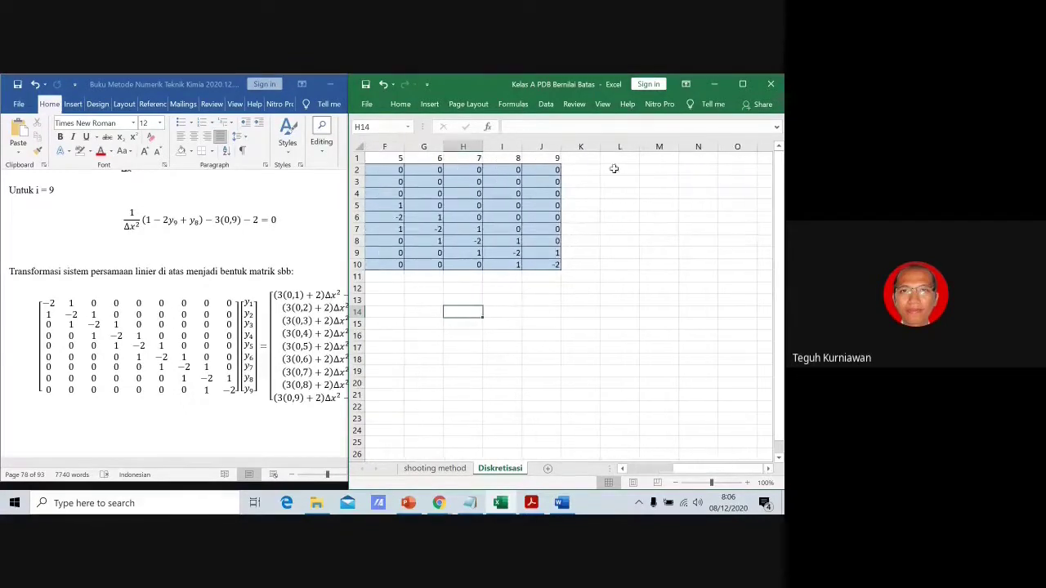
left_click_drag(614, 168, 616, 263)
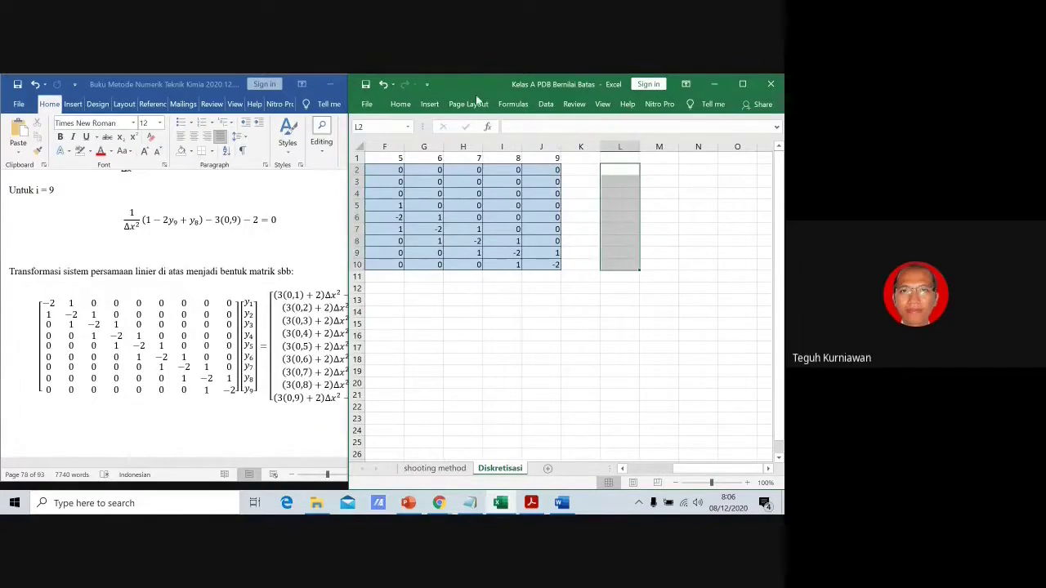
left_click(400, 104)
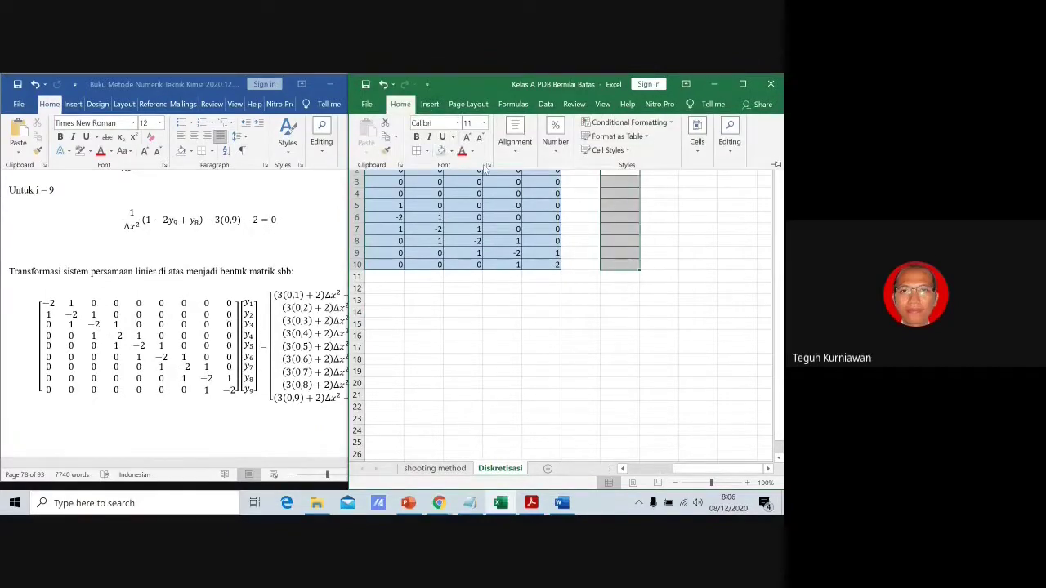
left_click(664, 199)
left_click(644, 172)
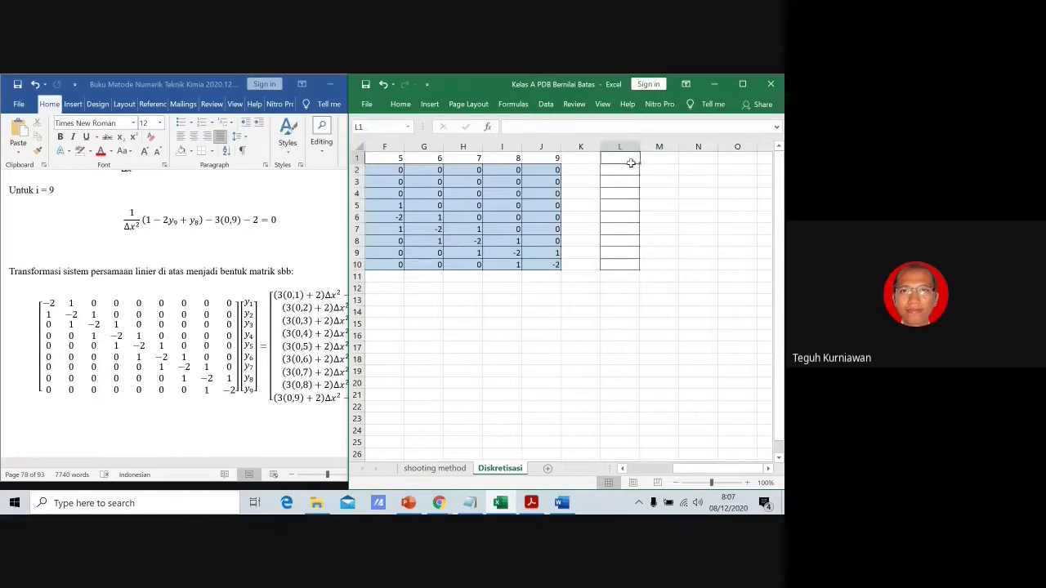
Switch to the Word document and examine the full right-hand-side vector of the matrix equation.
left_click(629, 160)
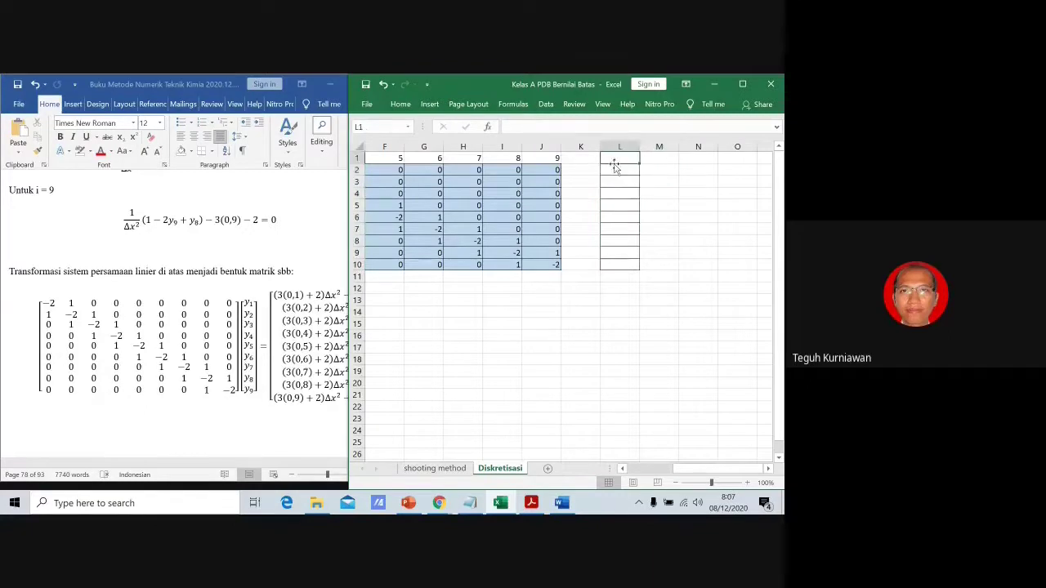
left_click(327, 464)
left_click(381, 462)
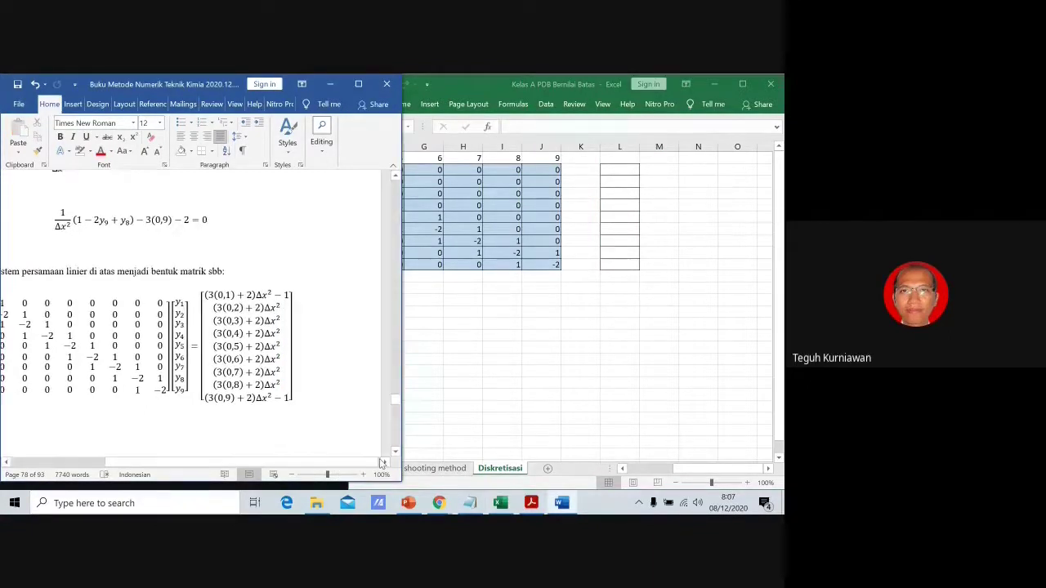
left_click(283, 310)
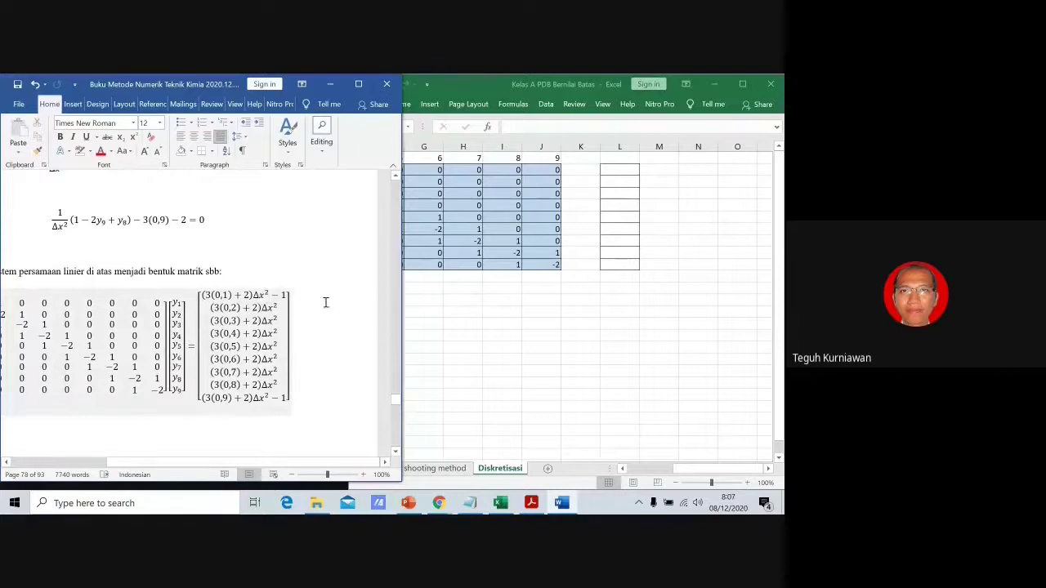
left_click(378, 325)
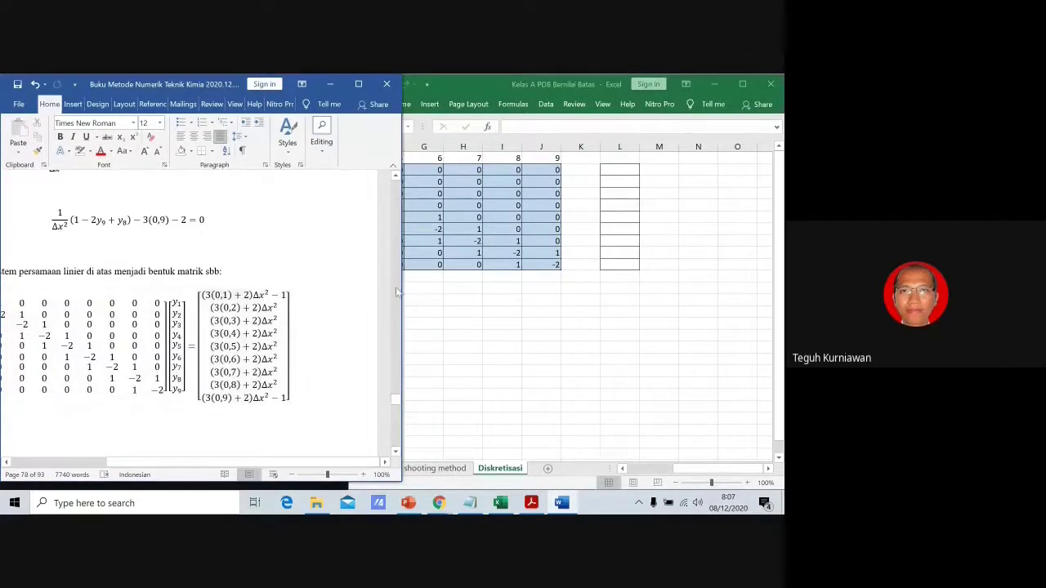
left_click(641, 224)
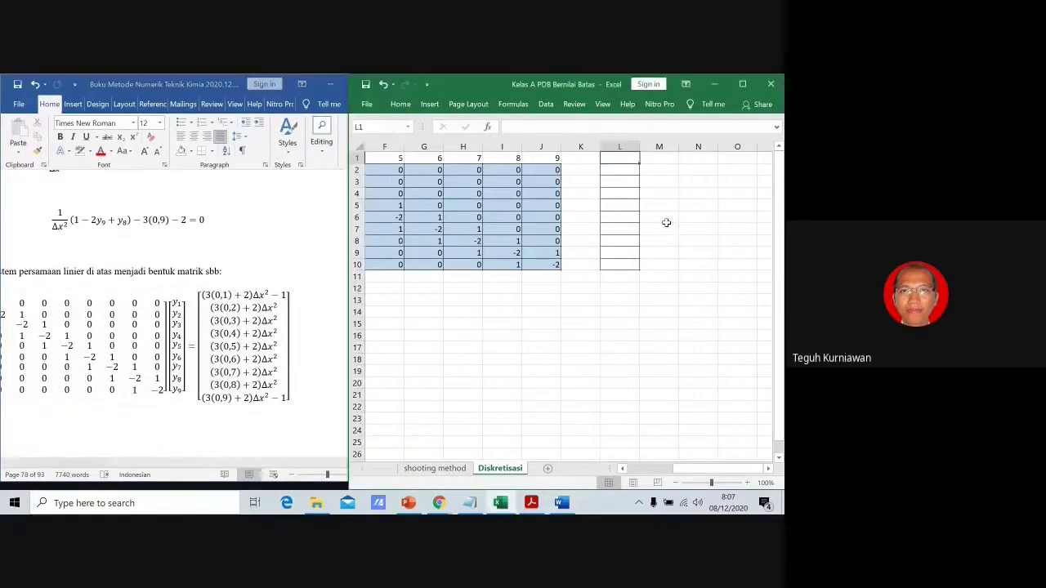
Return to the Diskretisasi worksheet in Excel and enter 0,1 in cell M2 next to the bordered column.
left_click(629, 163)
left_click(659, 172)
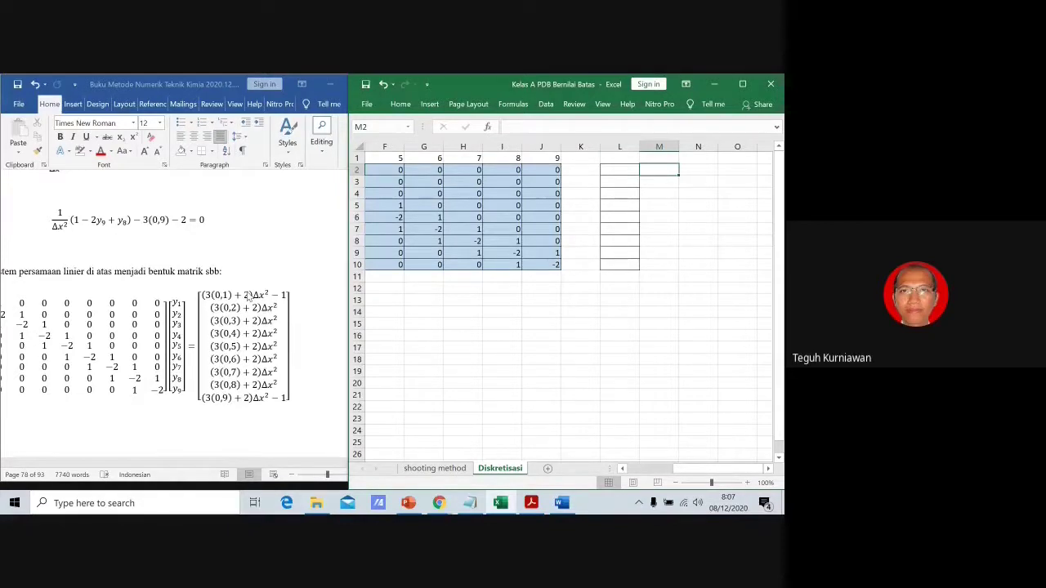
left_click(704, 173)
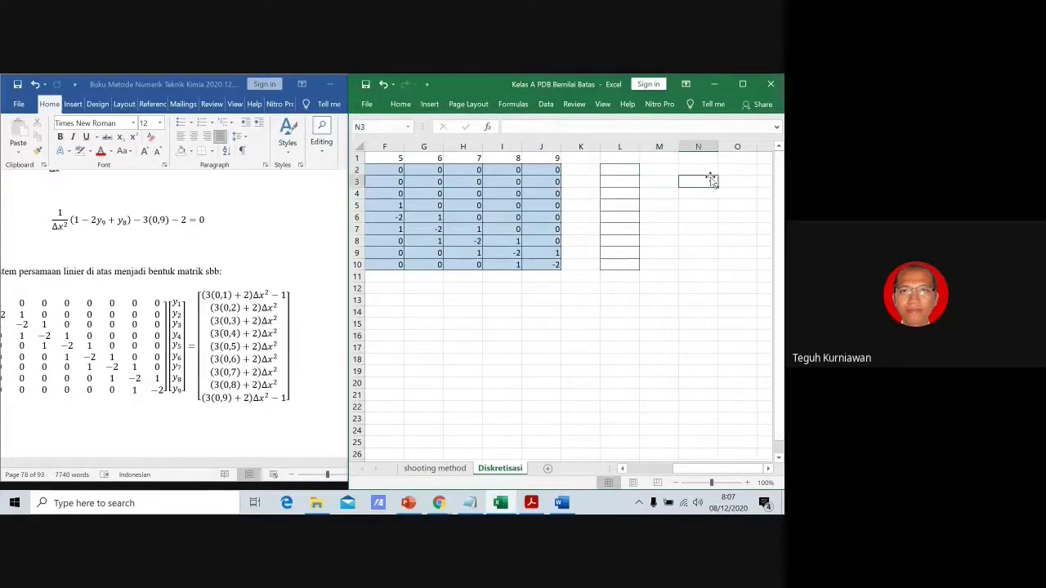
left_click(691, 156)
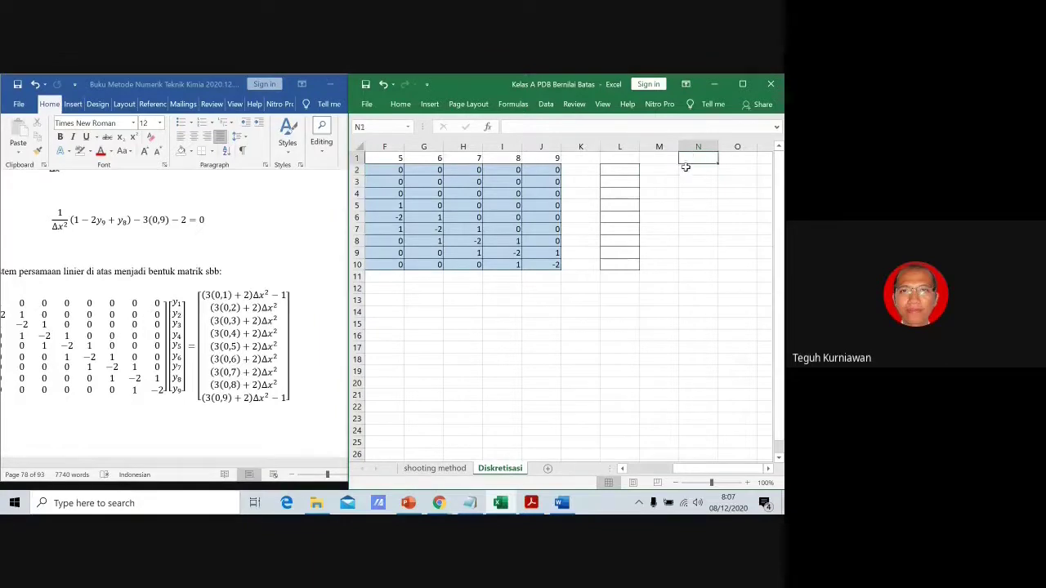
left_click(686, 167)
left_click(665, 170)
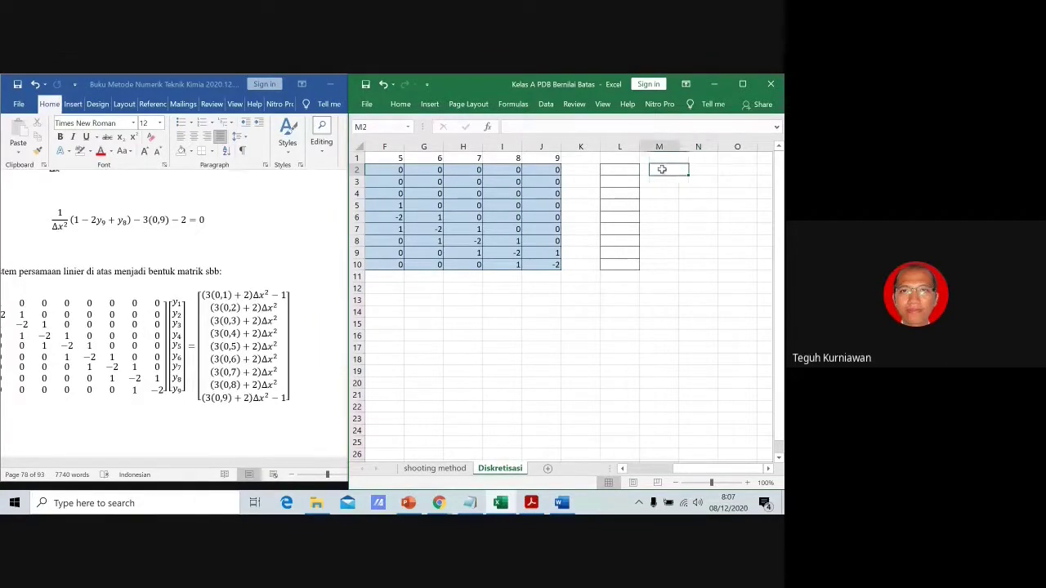
type("0,")
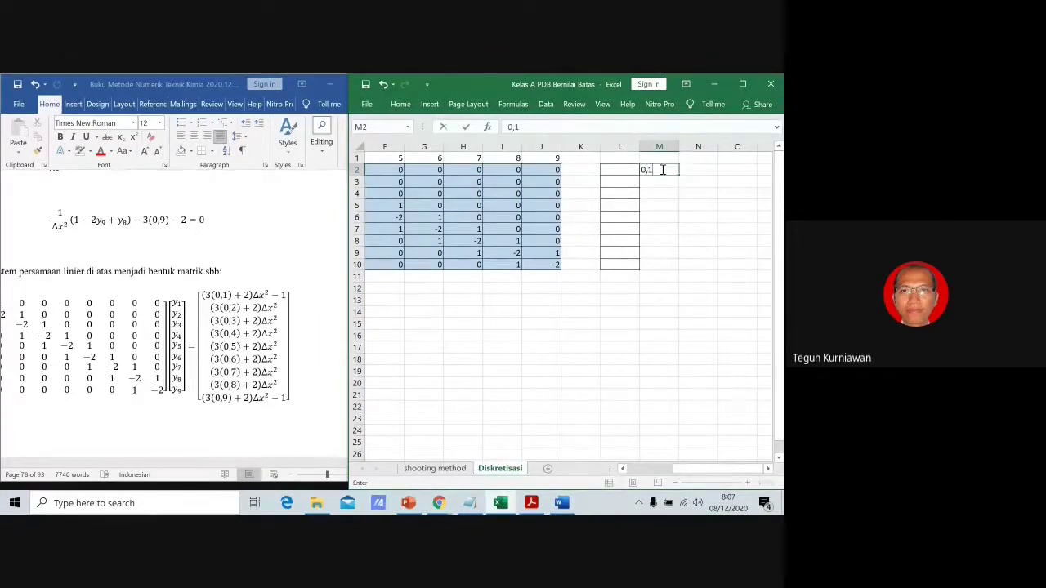
type("1")
key("Return")
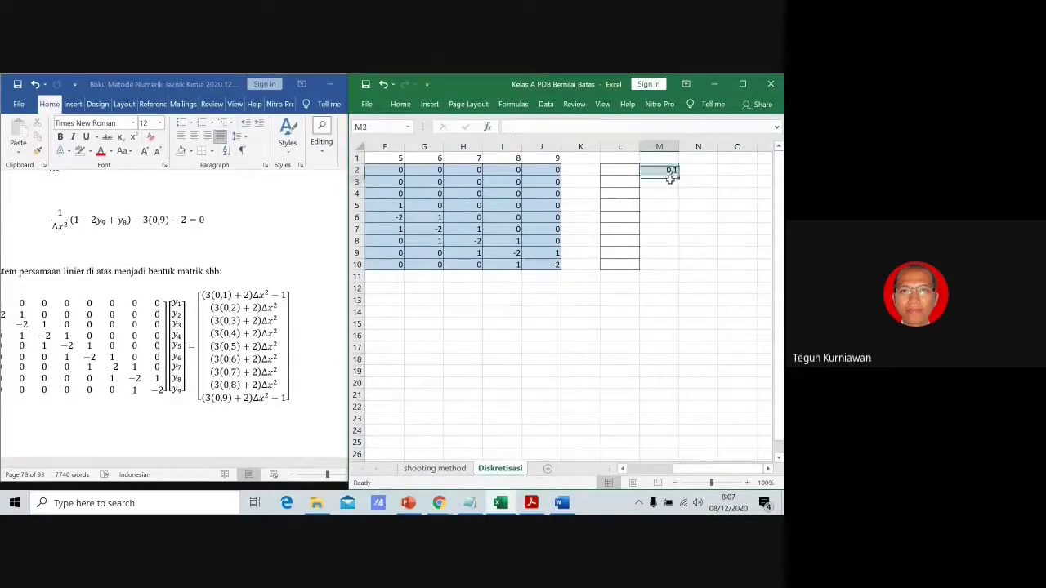
type("9,")
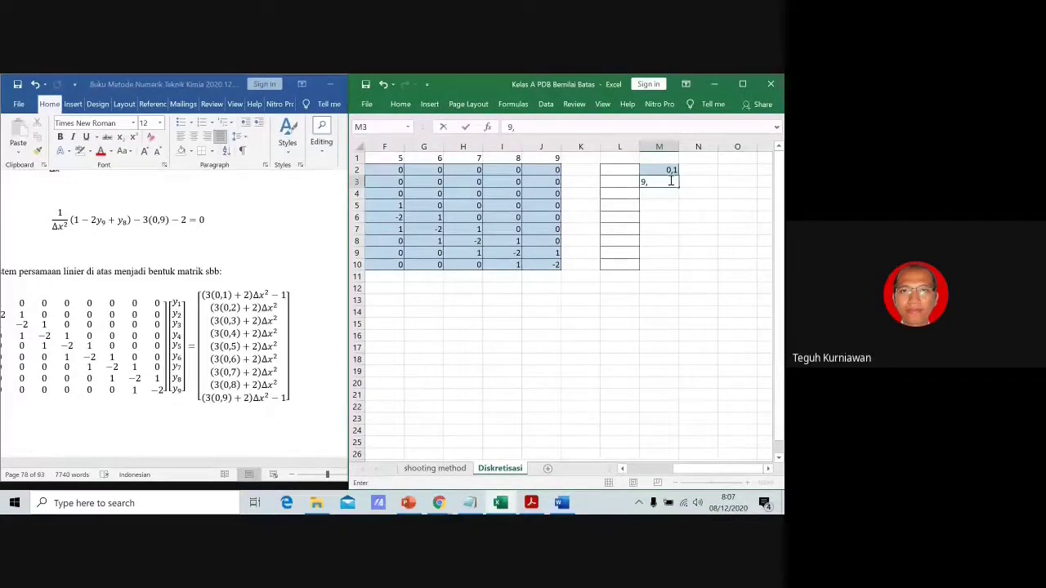
type("2")
key("Return")
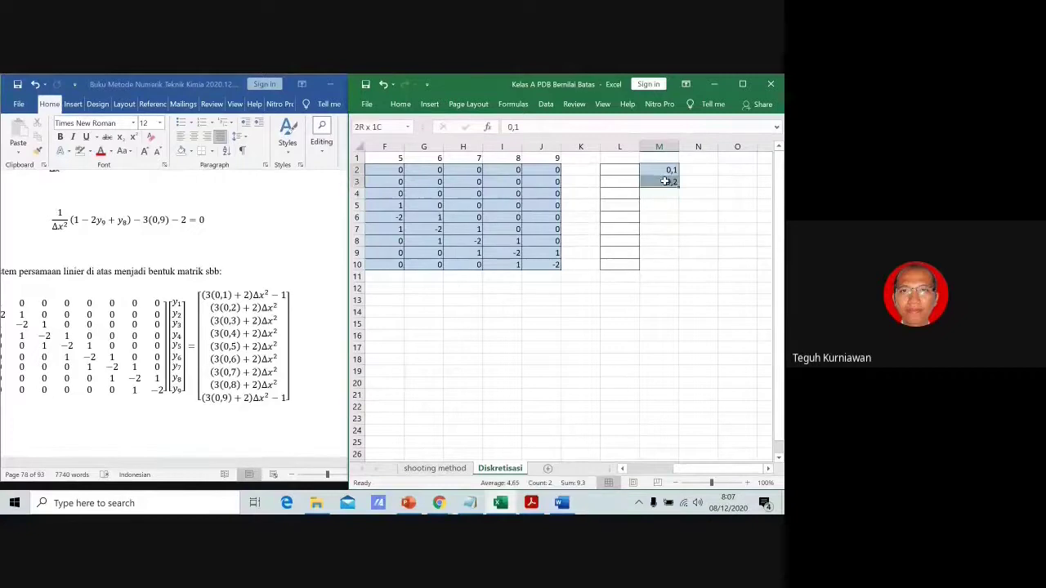
left_click_drag(666, 170, 696, 267)
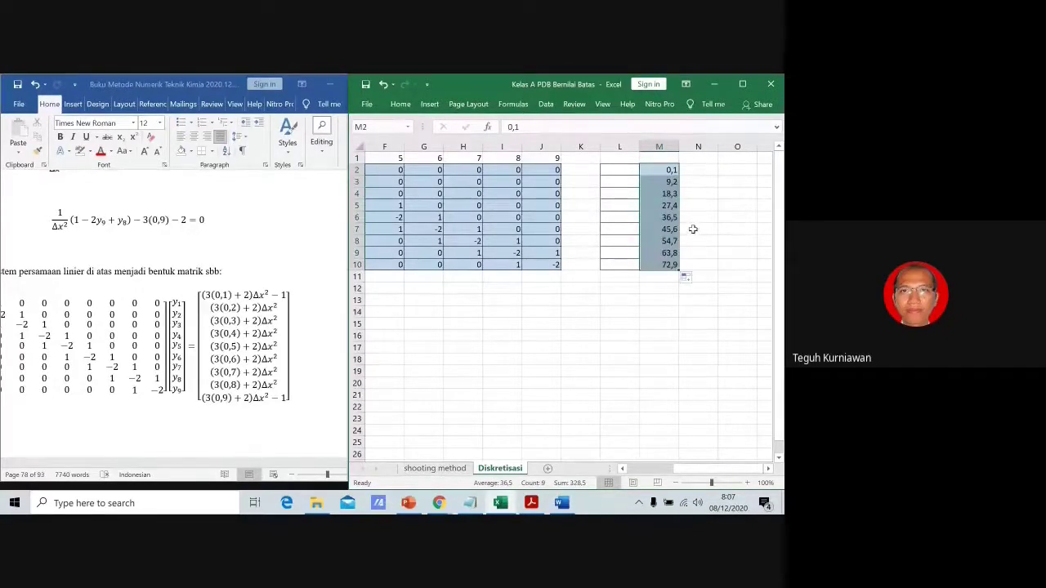
key("ctrl+z")
Enter 0,2 in M3 and extend the series from M2:M3 down to 0,9 in M10.
left_click(670, 182)
type("0")
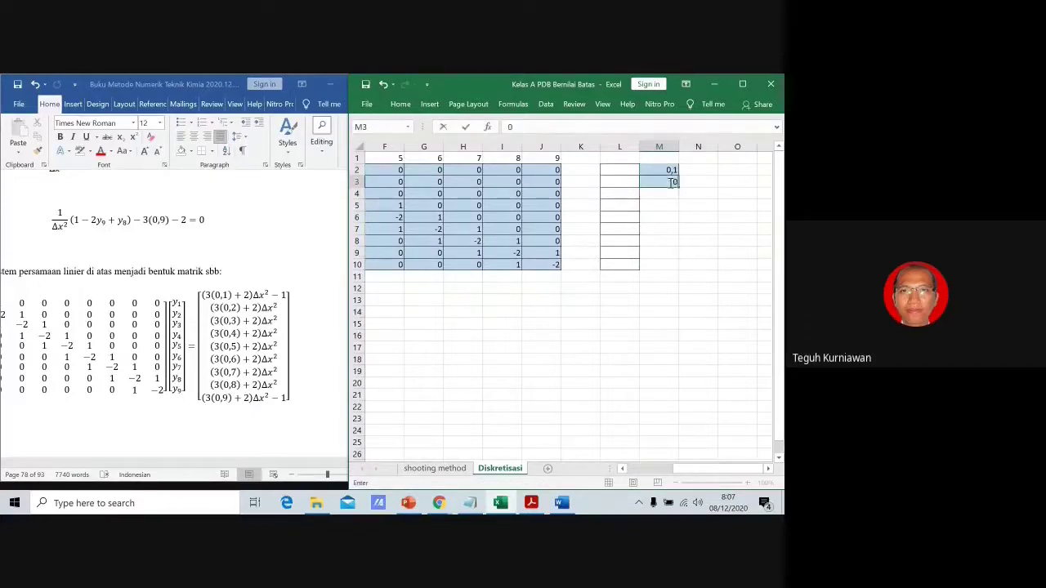
type(",2")
key("Return")
left_click_drag(668, 171, 694, 257)
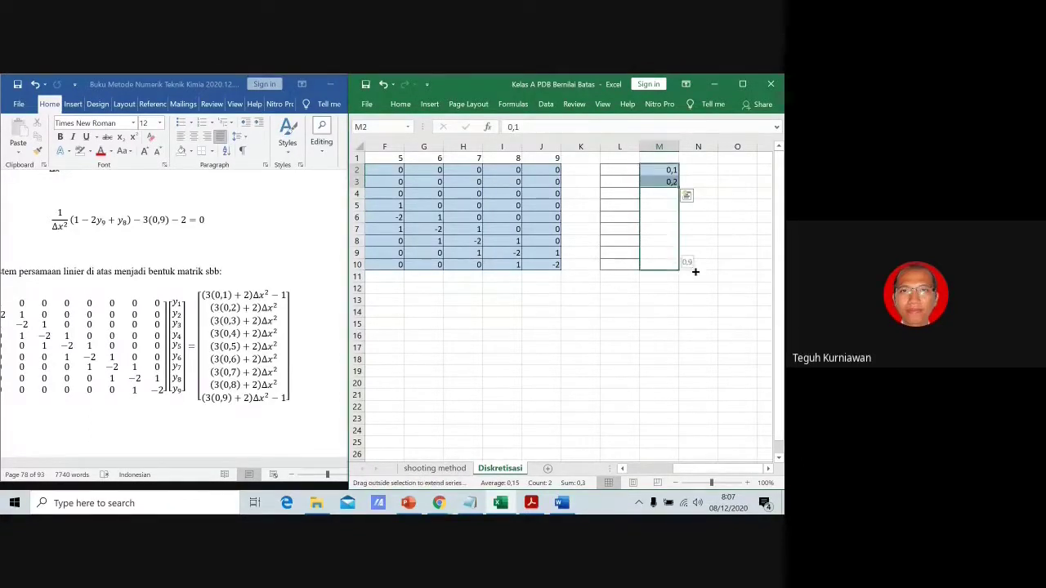
left_click(714, 223)
left_click(621, 182)
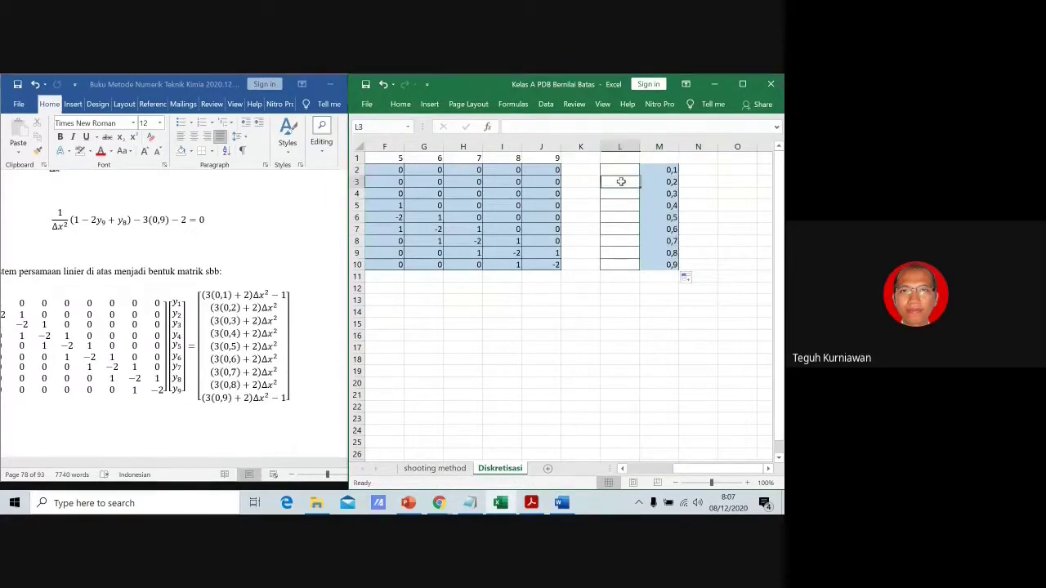
Label the new series with the header xi in cell M1.
left_click(661, 157)
type("xi")
key("Return")
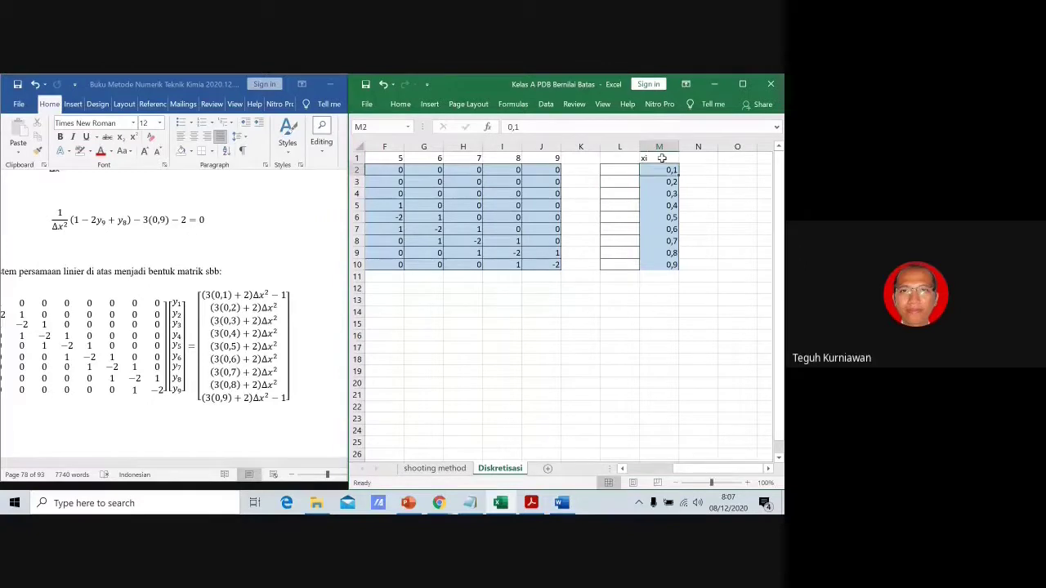
Enter the formula =(3*M2+2)*0,1^2 in L2, the first cell of the right-hand-side vector.
left_click(618, 170)
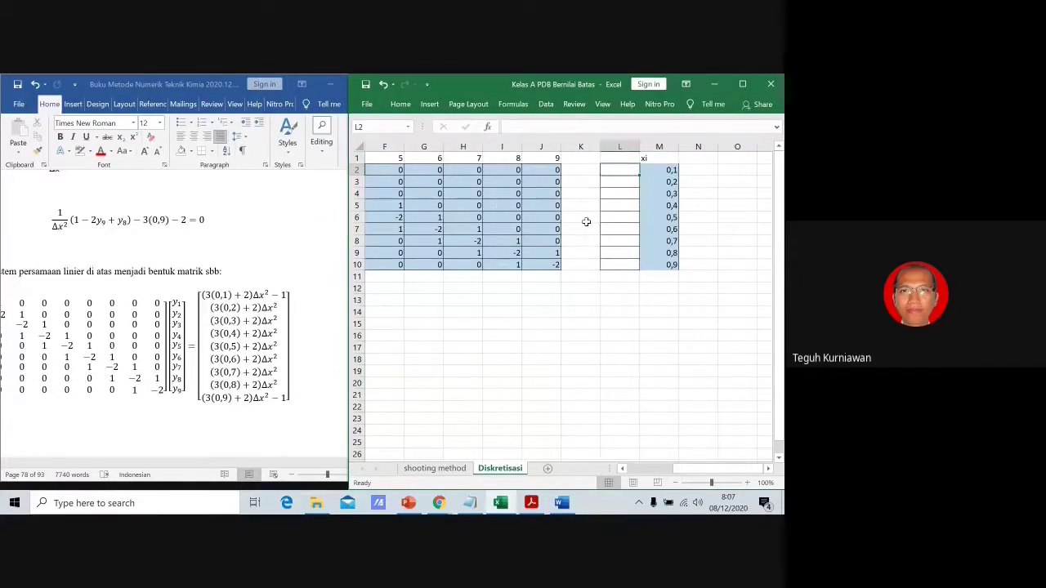
type("=3*")
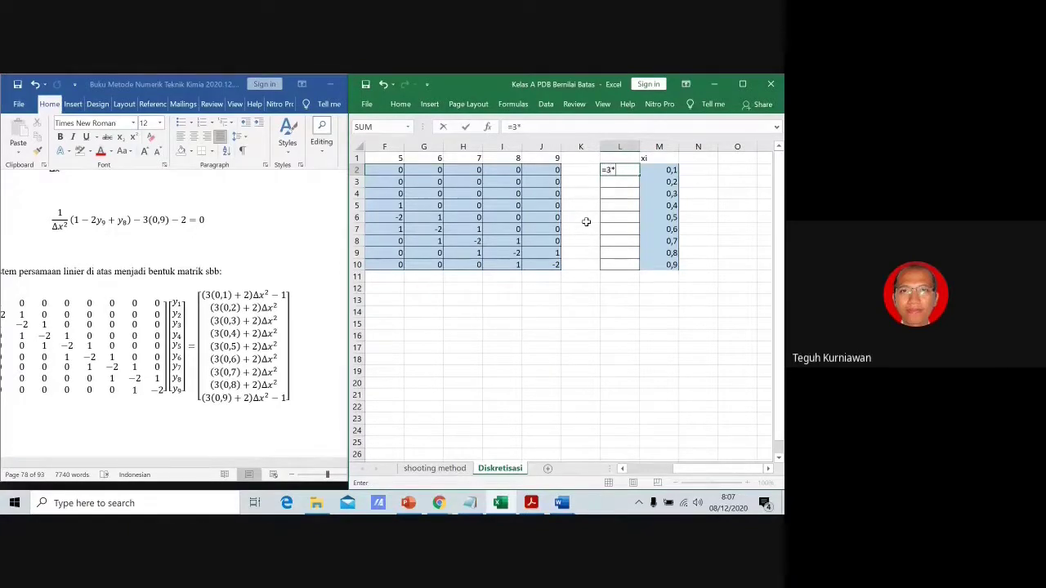
left_click(659, 169)
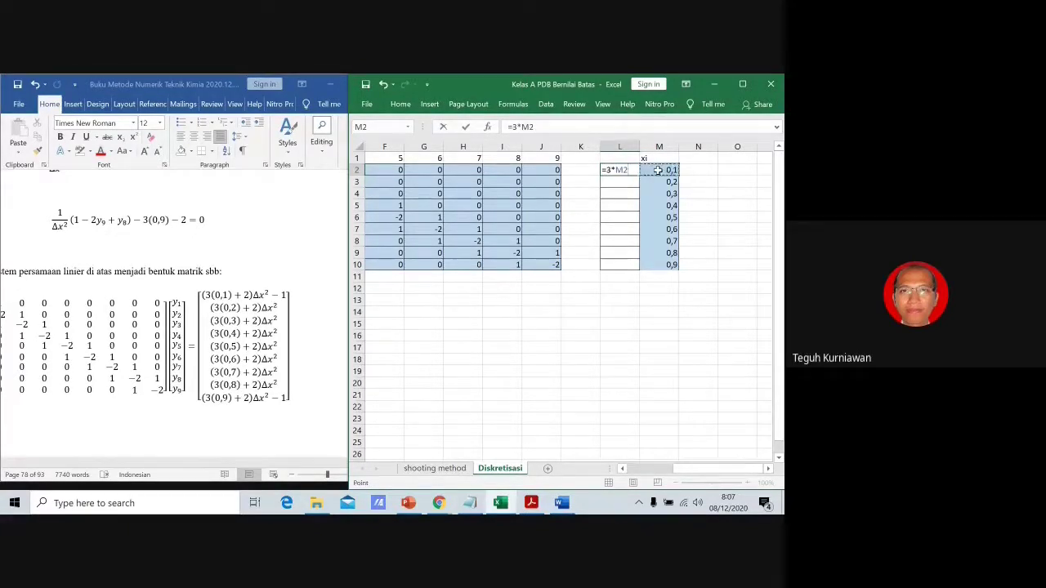
type("+")
type("2")
type(")")
type("(")
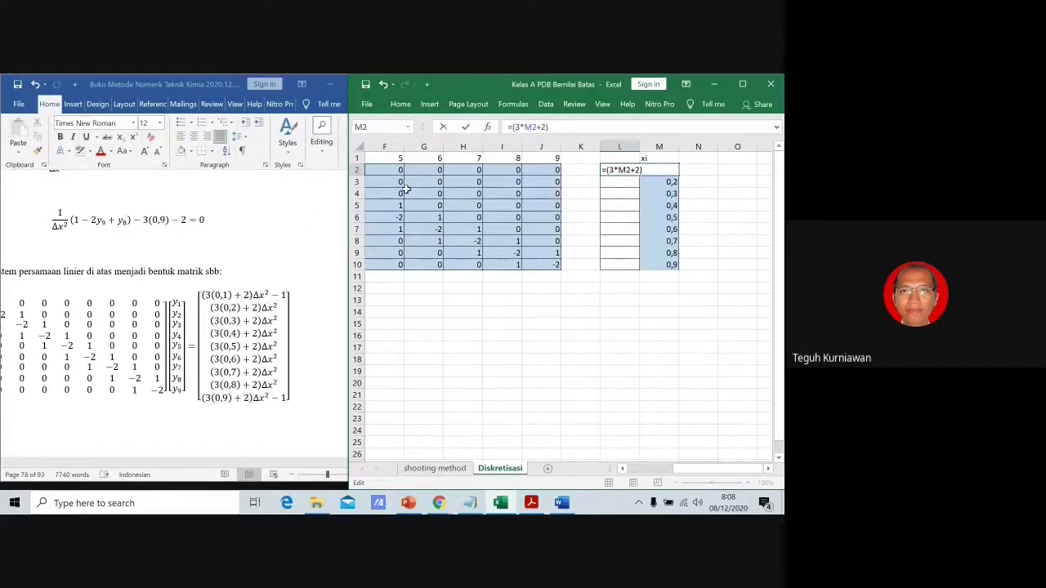
left_click(560, 126)
key("Return")
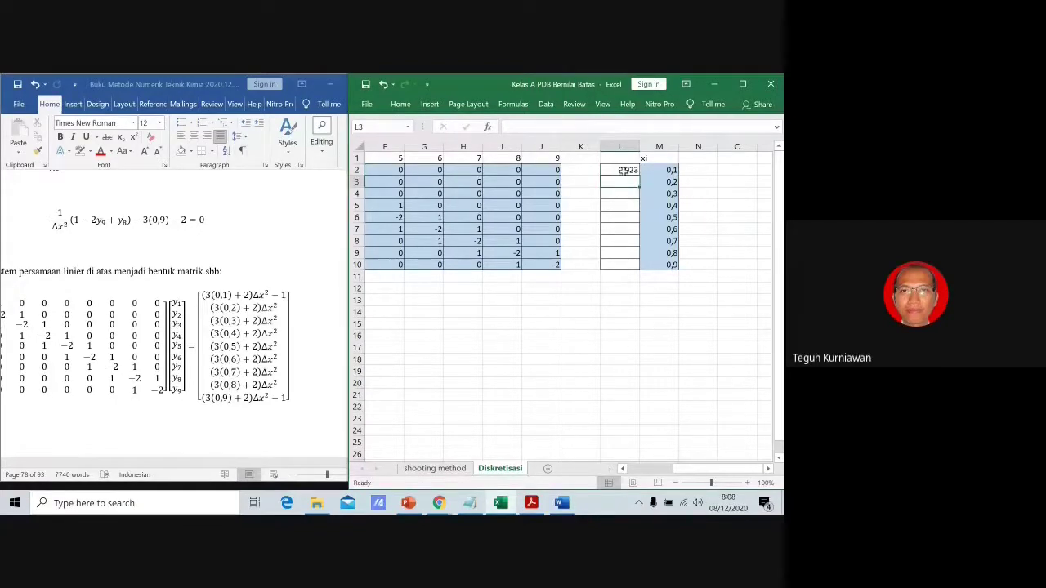
Copy the L2 formula down through L10 and check the formulas in L8, L2 and L10.
left_click(625, 172)
left_click_drag(639, 176, 634, 266)
left_click(622, 240)
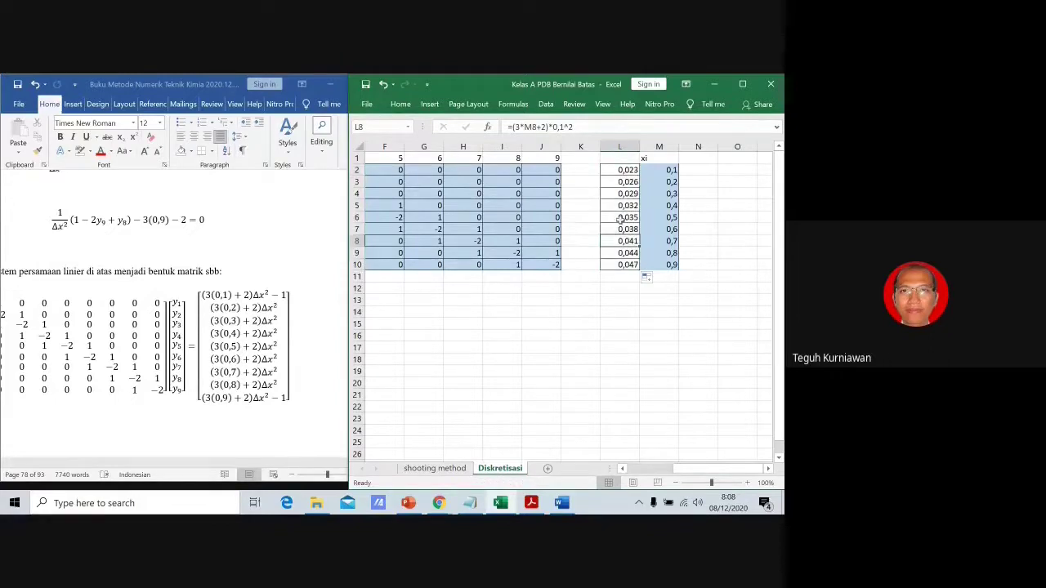
left_click(622, 168)
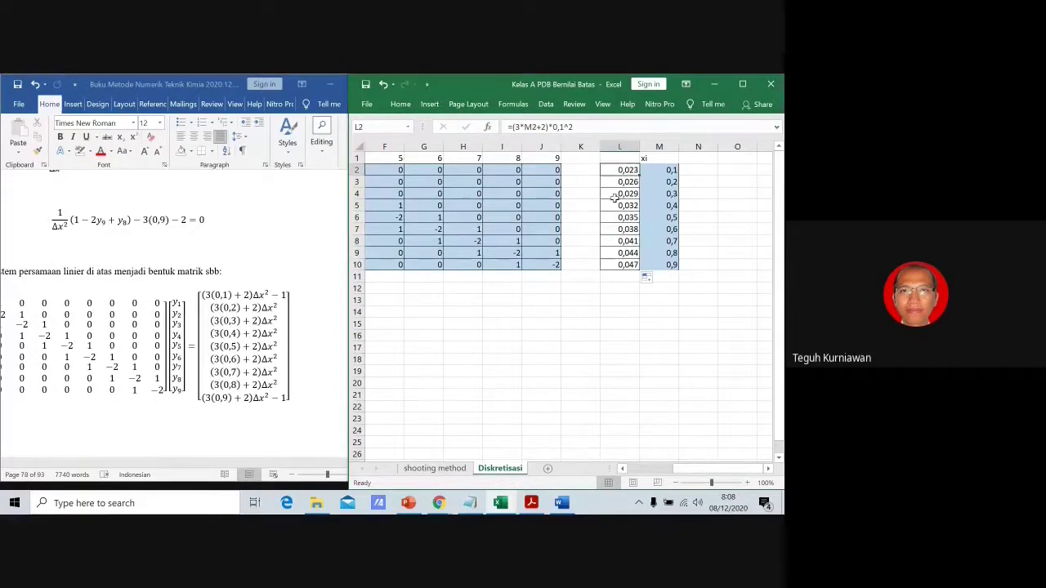
left_click(624, 264)
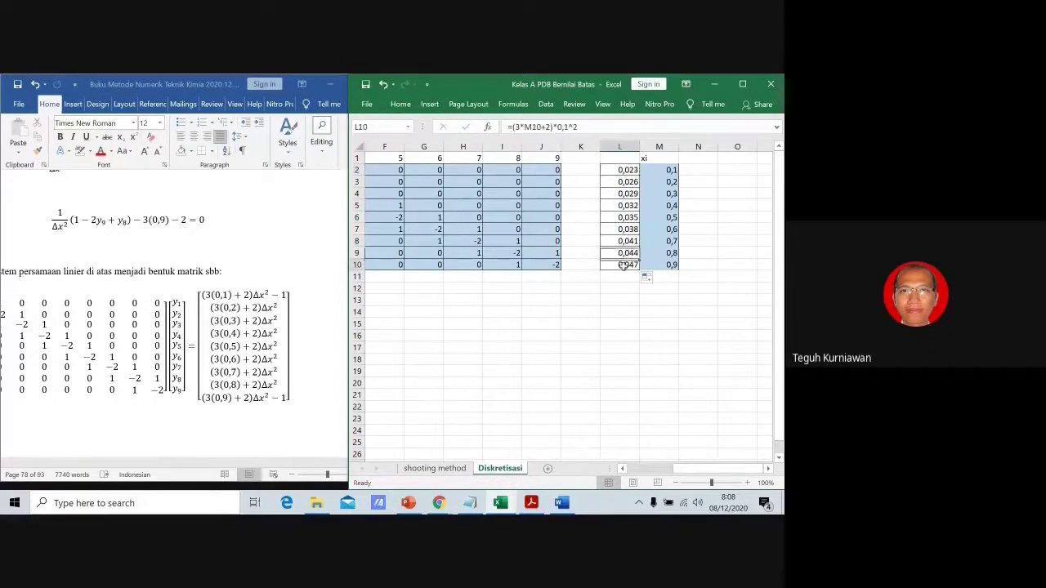
Append -1 to the formula in L2 so it reads =(3*M2+2)*0,1^2-1.
left_click(623, 170)
left_click(604, 129)
type("-")
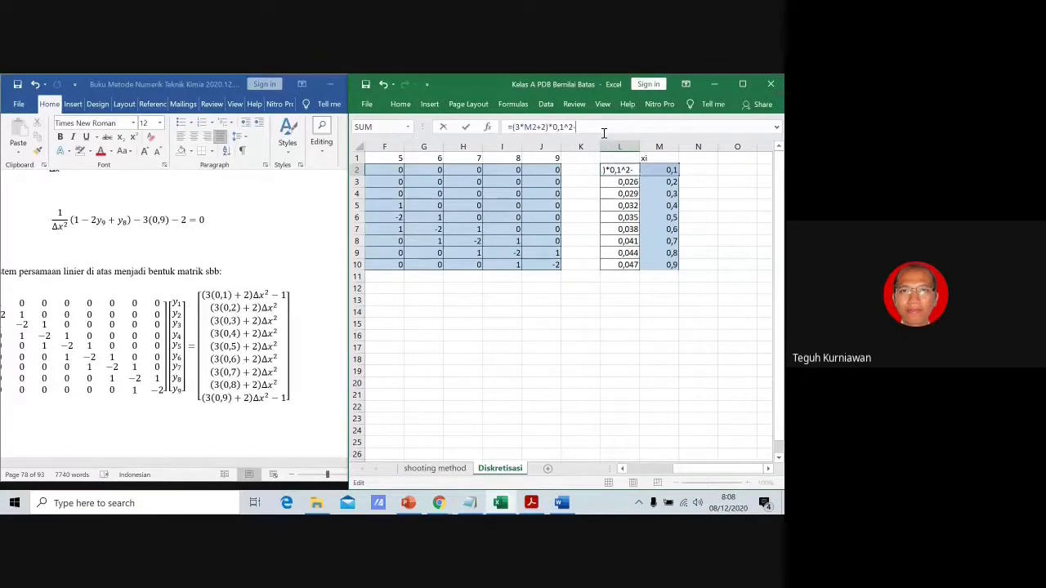
type("1")
key("Return")
Append -1 to the formula in L10 so it reads =(3*M10+2)*0,1^2-1.
left_click(619, 252)
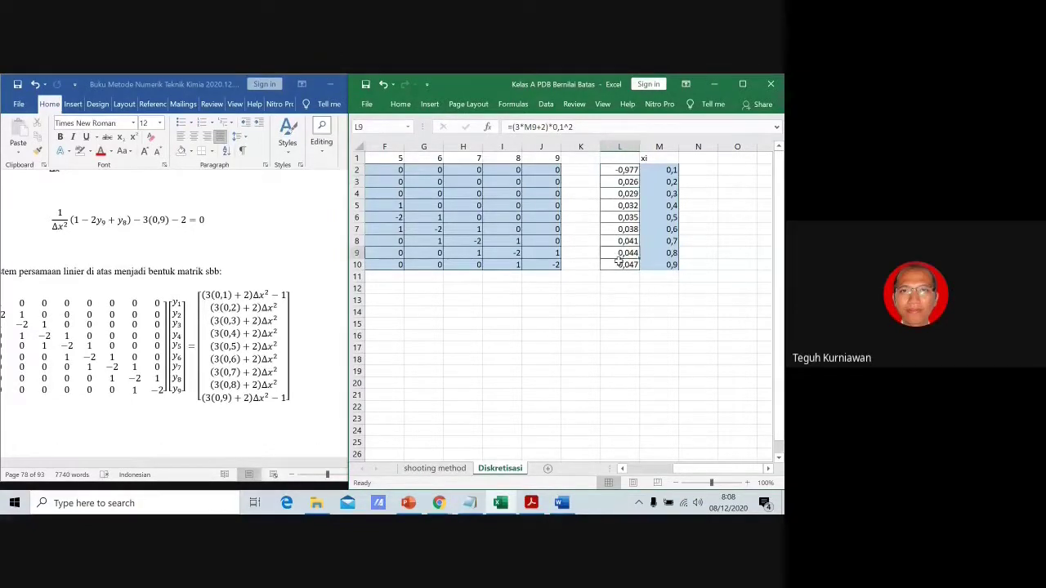
left_click(619, 264)
left_click(581, 127)
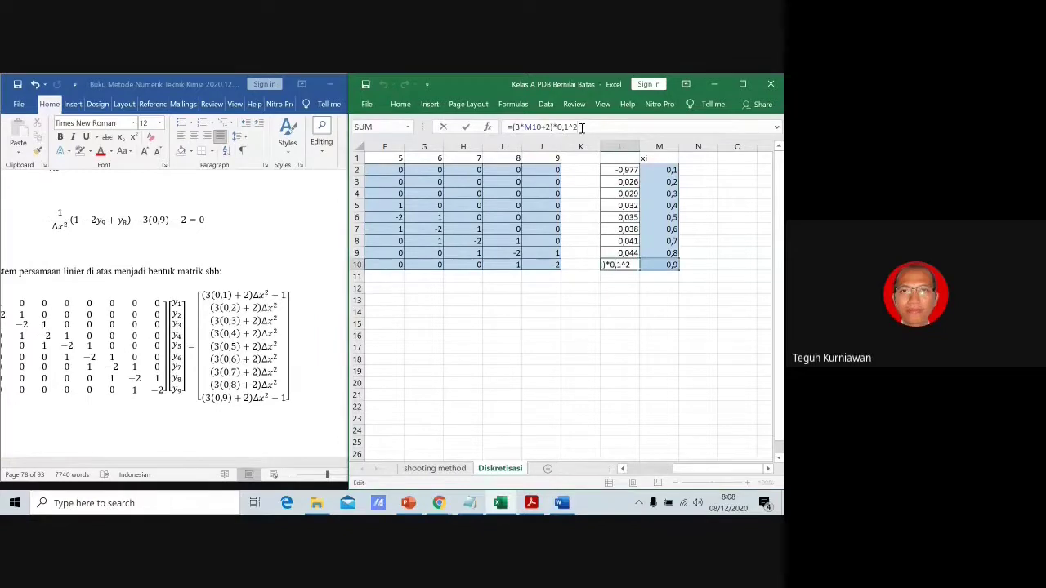
type("-1")
key("Return")
left_click_drag(643, 311, 642, 302)
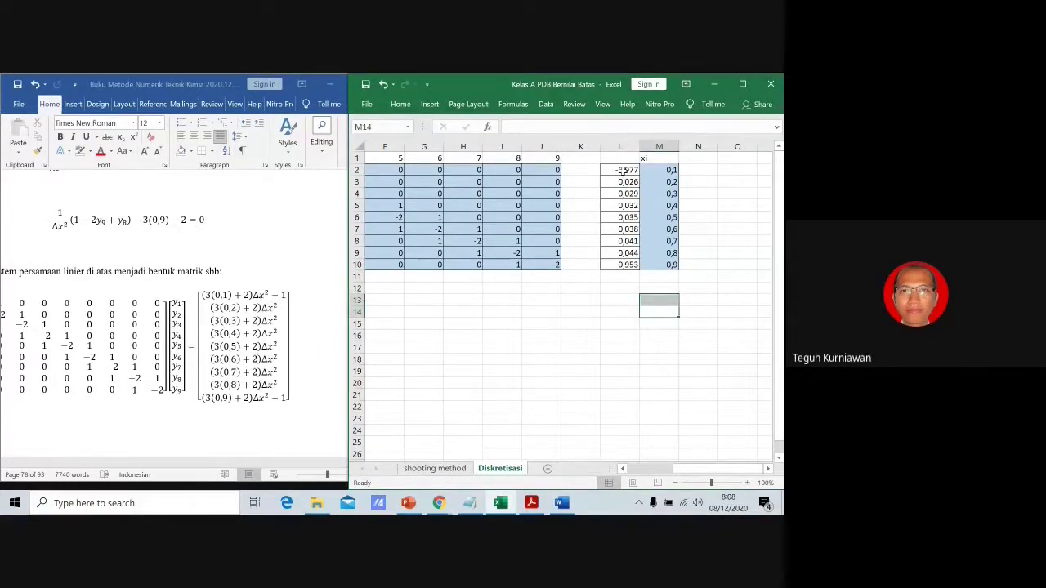
left_click(594, 288)
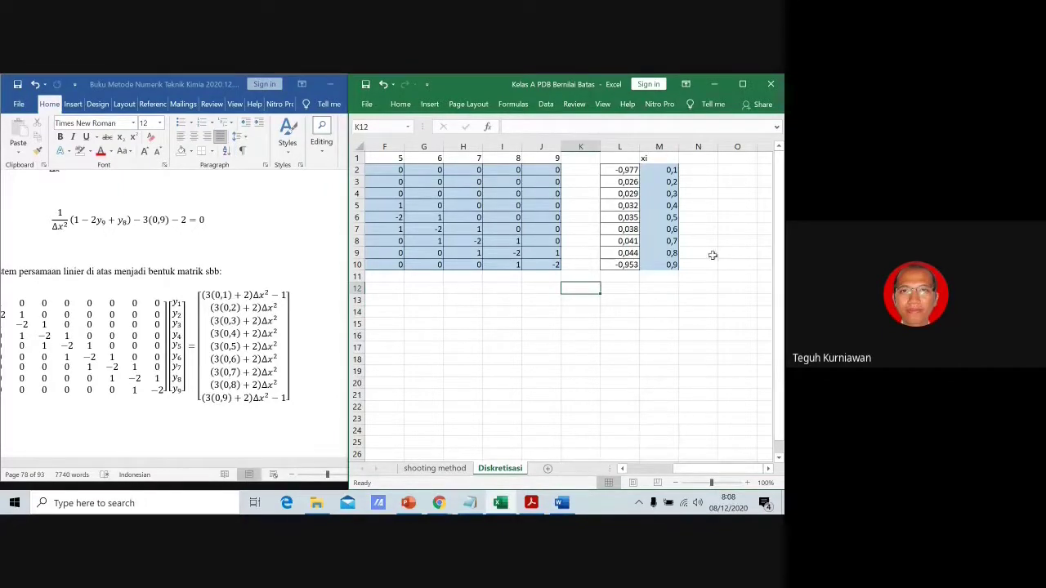
Enter the header yi in N1 and apply borders to all cells of N2:N10.
left_click(697, 161)
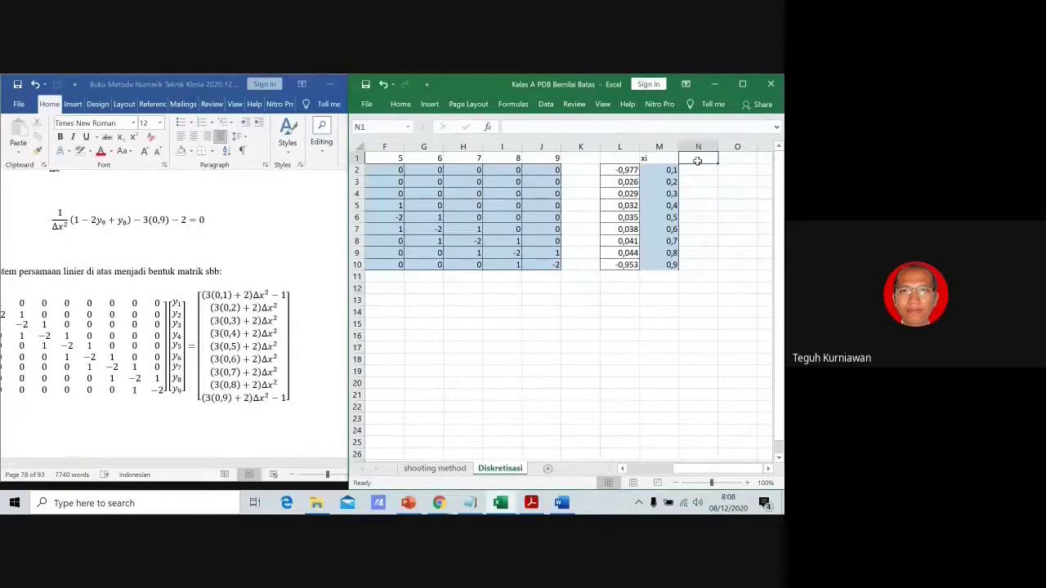
type("yo")
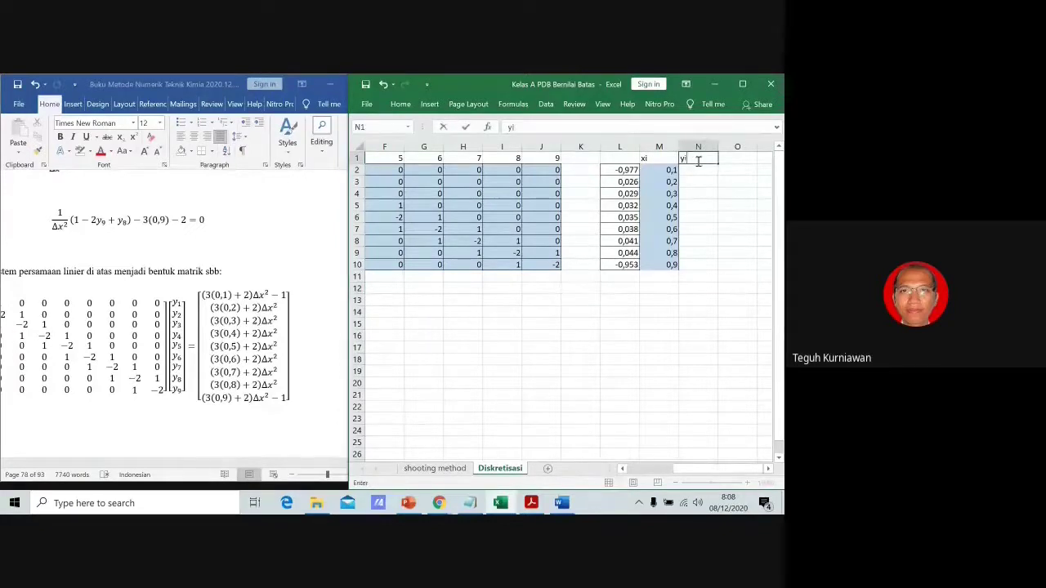
key("Return")
left_click(695, 197)
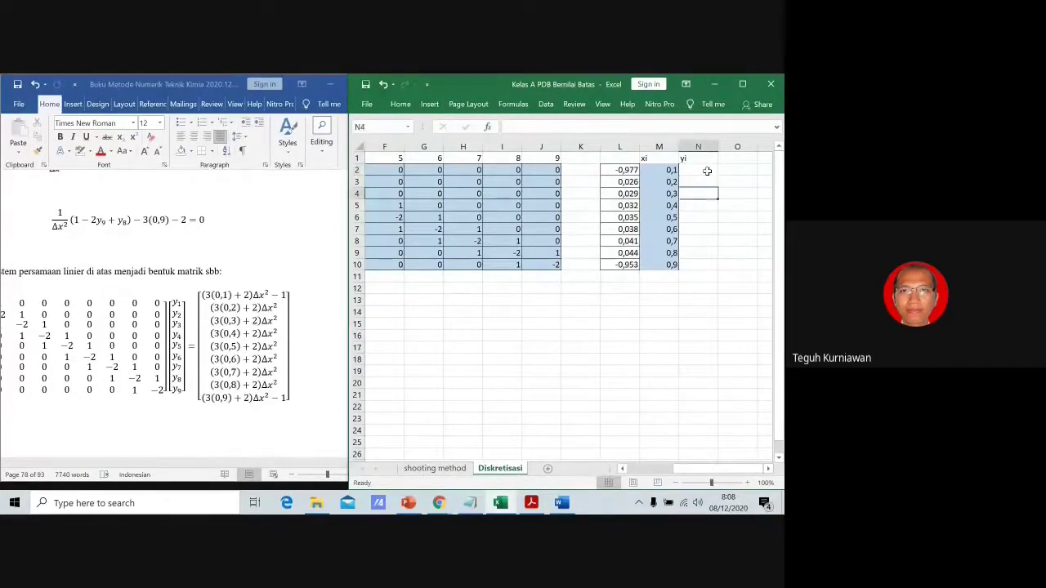
left_click_drag(706, 171, 712, 264)
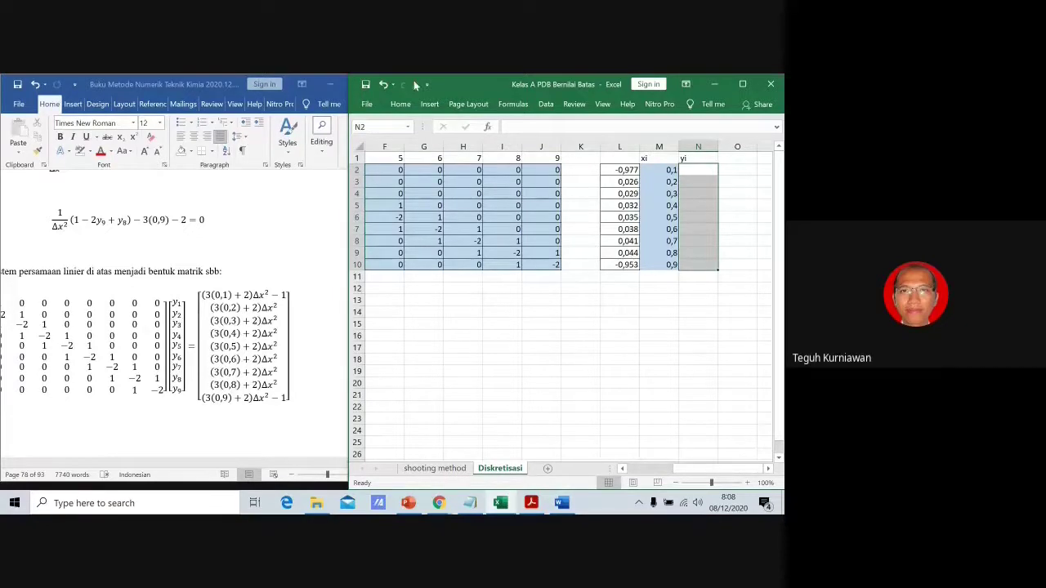
left_click(399, 103)
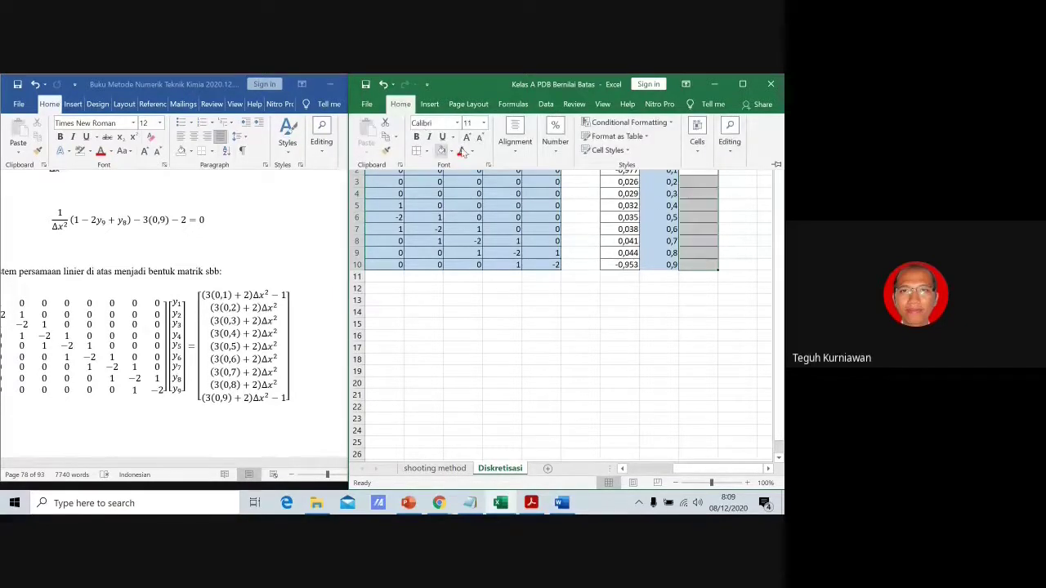
left_click(732, 200)
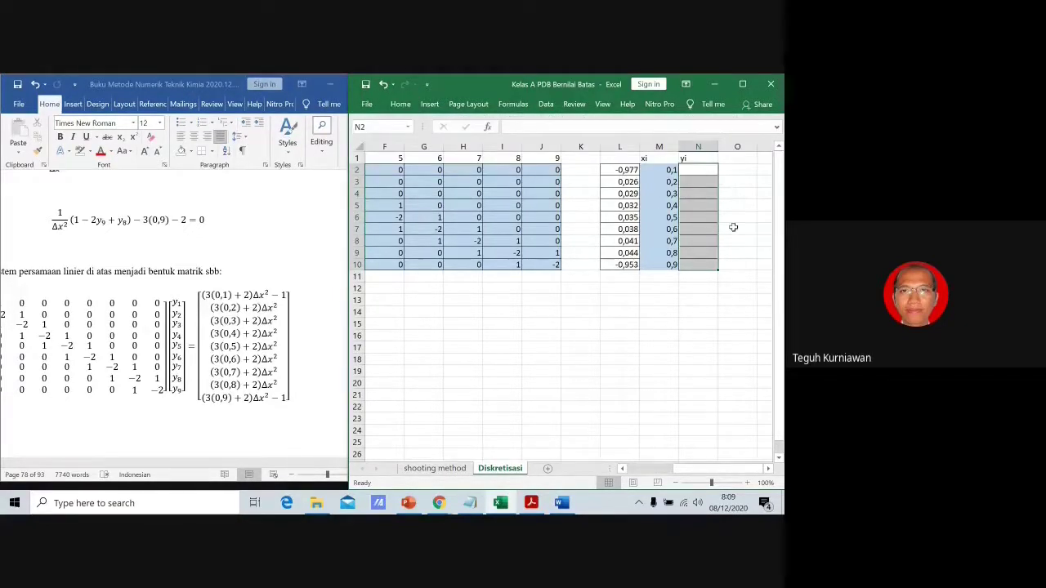
Begin a formula for the selected range N2:N10 with =mmult(minverse to multiply the inverted matrix.
left_click(531, 129)
type("=")
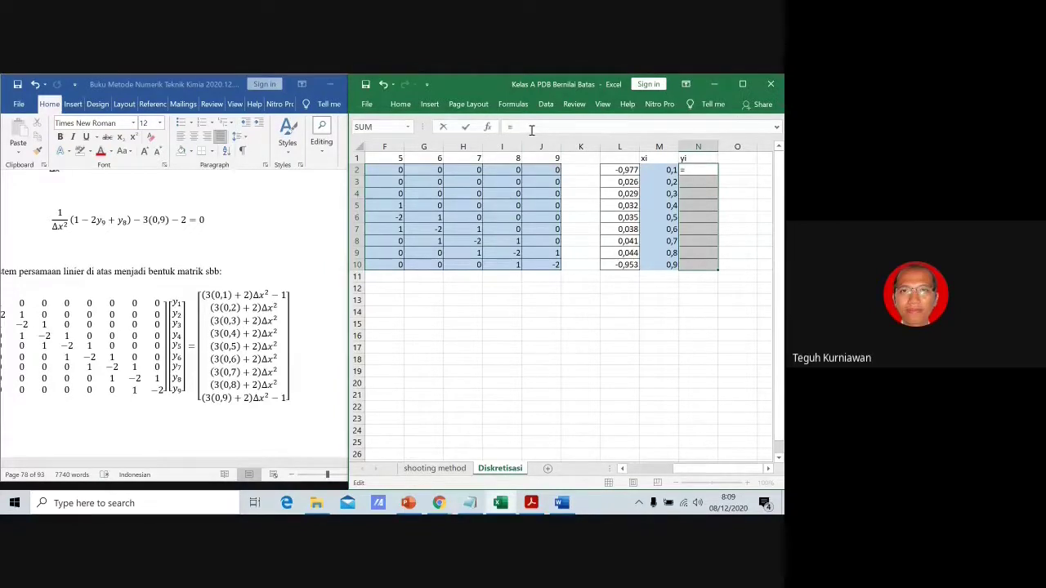
type("mmuly")
key("BackSpace")
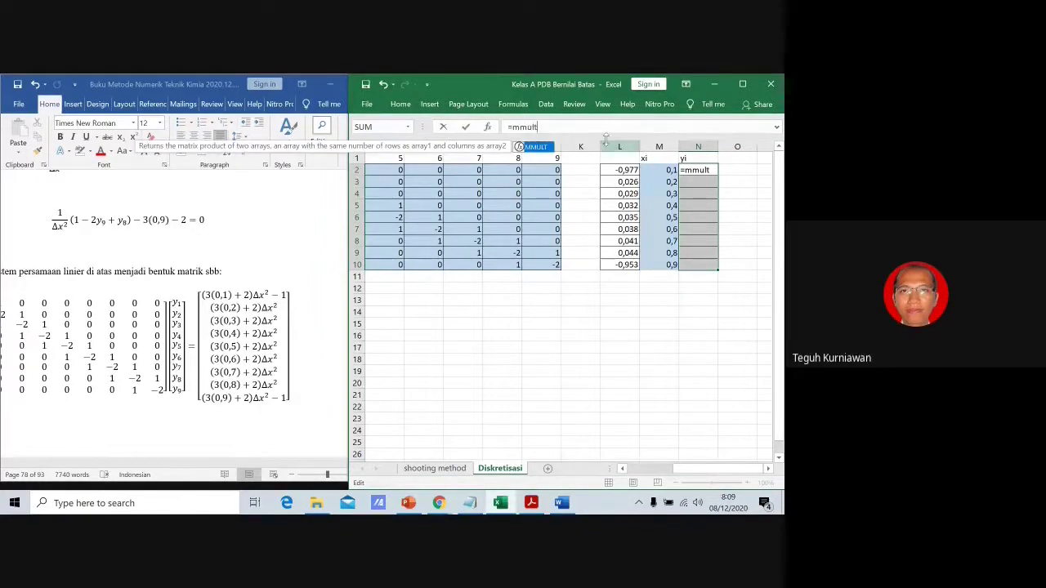
type("(")
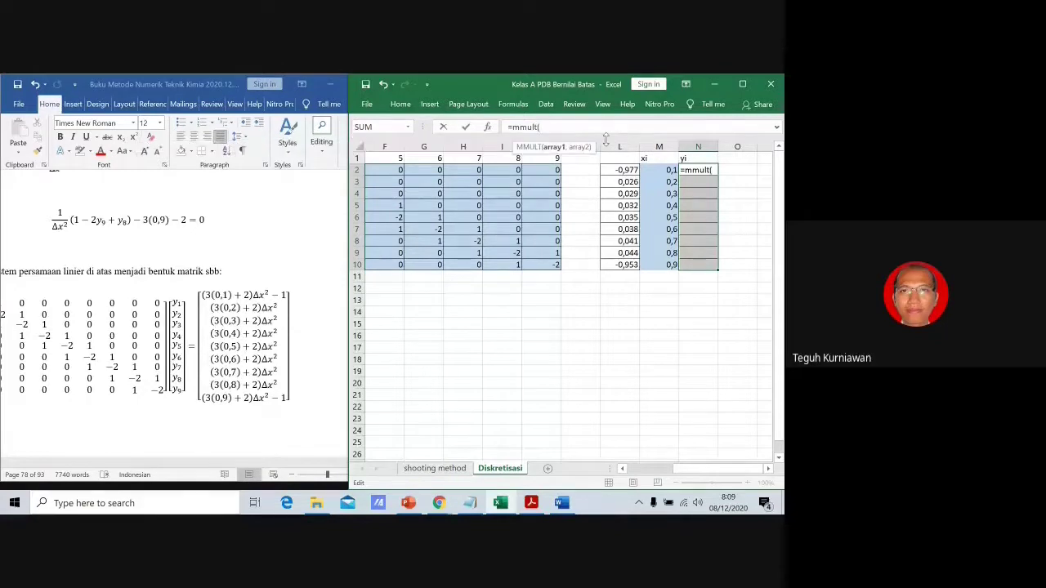
type("minver")
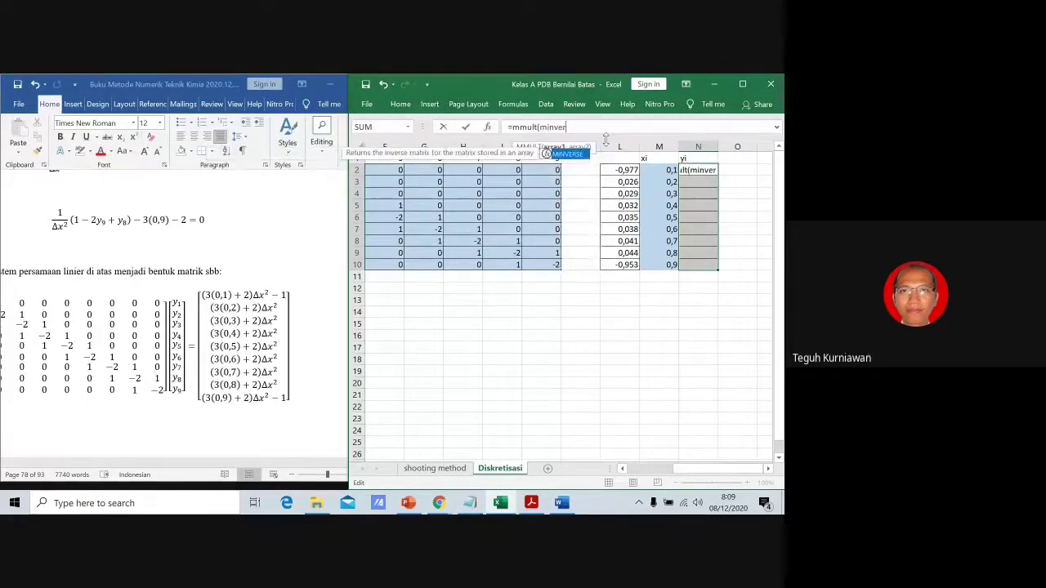
type("se")
Maximize the workbook window and complete the array formula for N2:N10 as =MMULT(MINVERSE(B2:J10);L2:L10).
left_click(741, 84)
left_click_drag(637, 471, 543, 475)
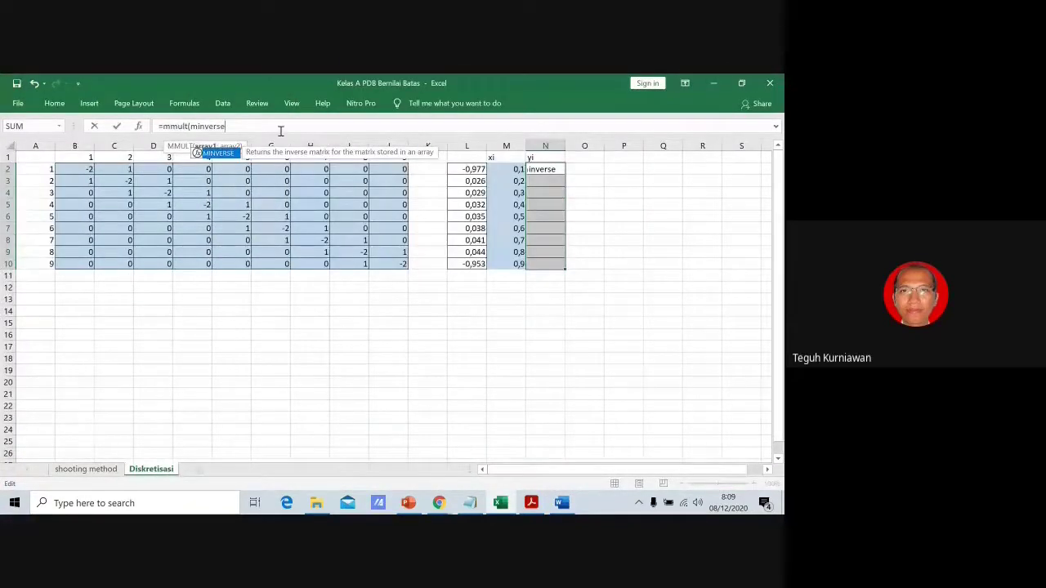
left_click(280, 131)
type("(")
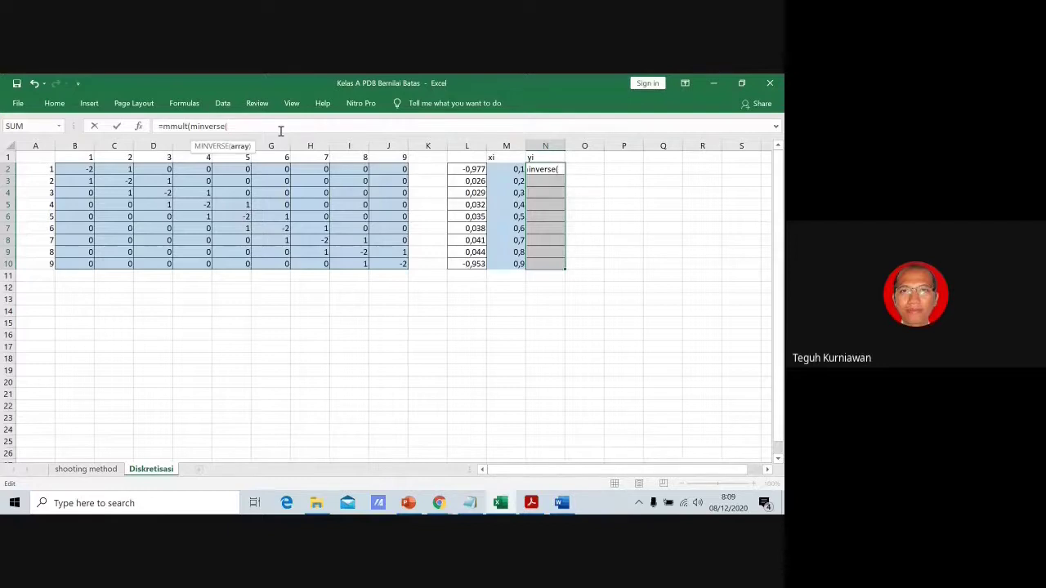
left_click_drag(69, 171, 380, 263)
type(")")
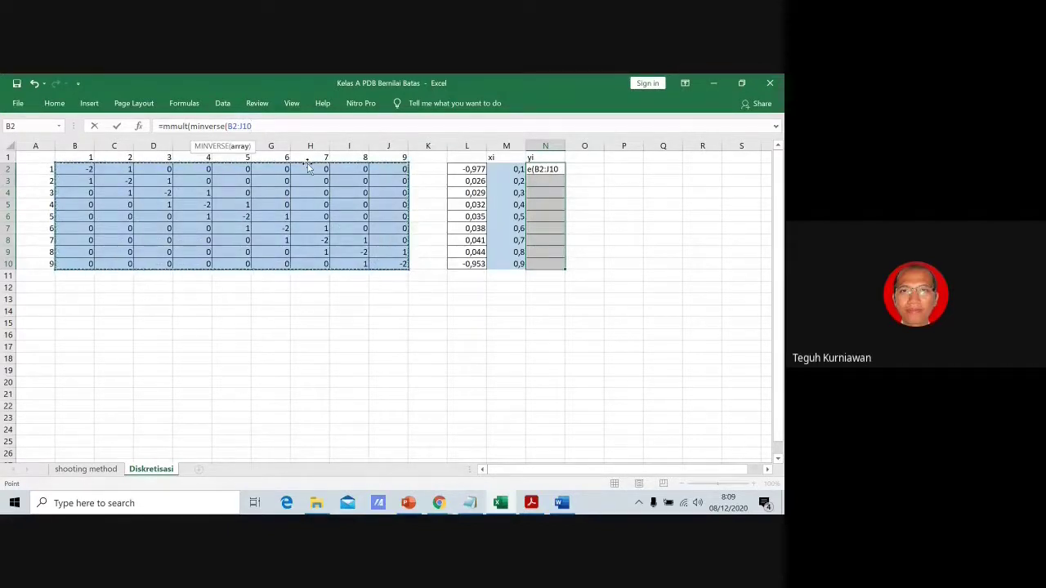
type(";")
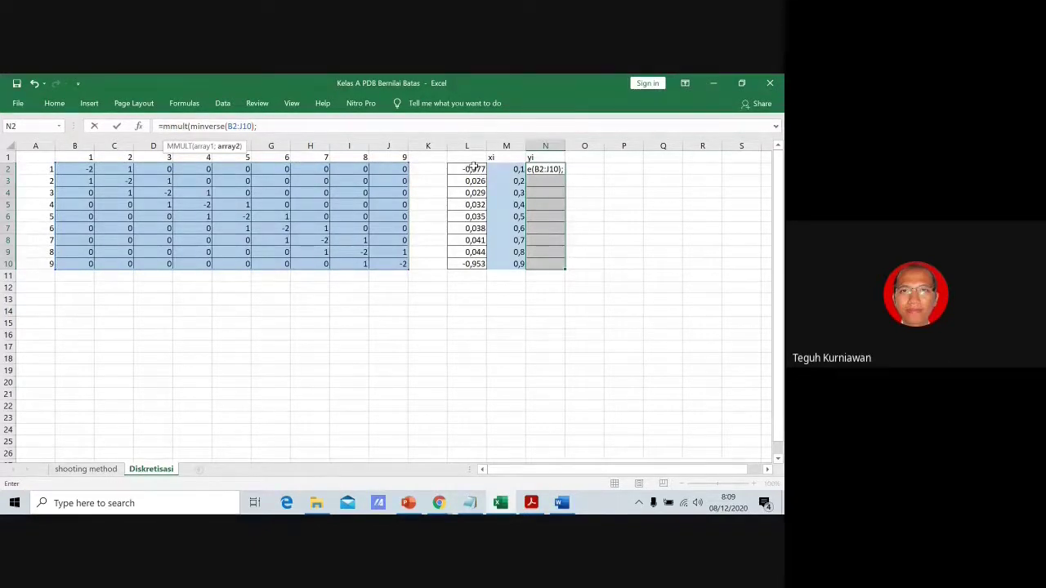
left_click_drag(473, 167, 476, 263)
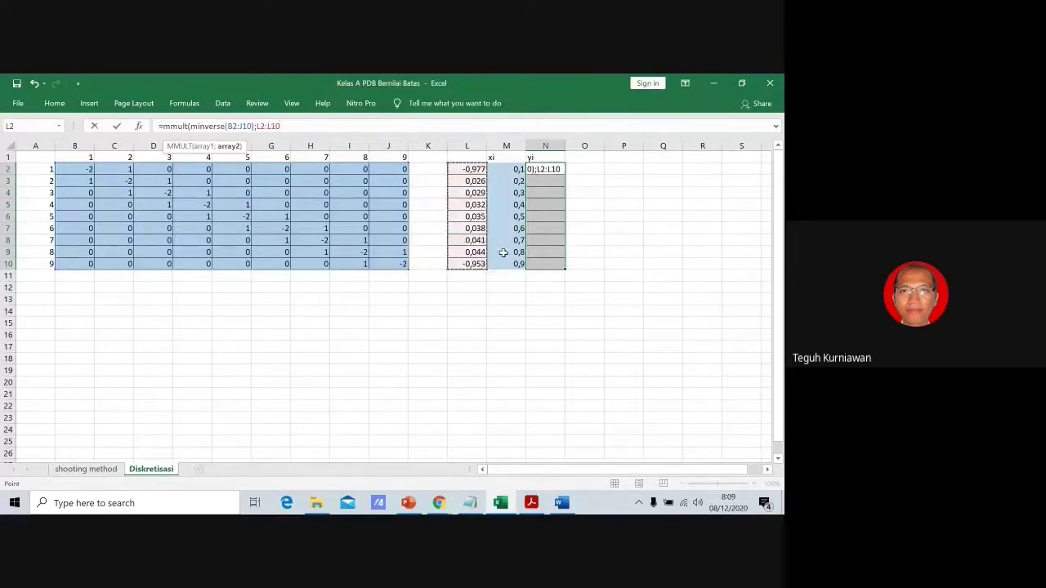
type(")")
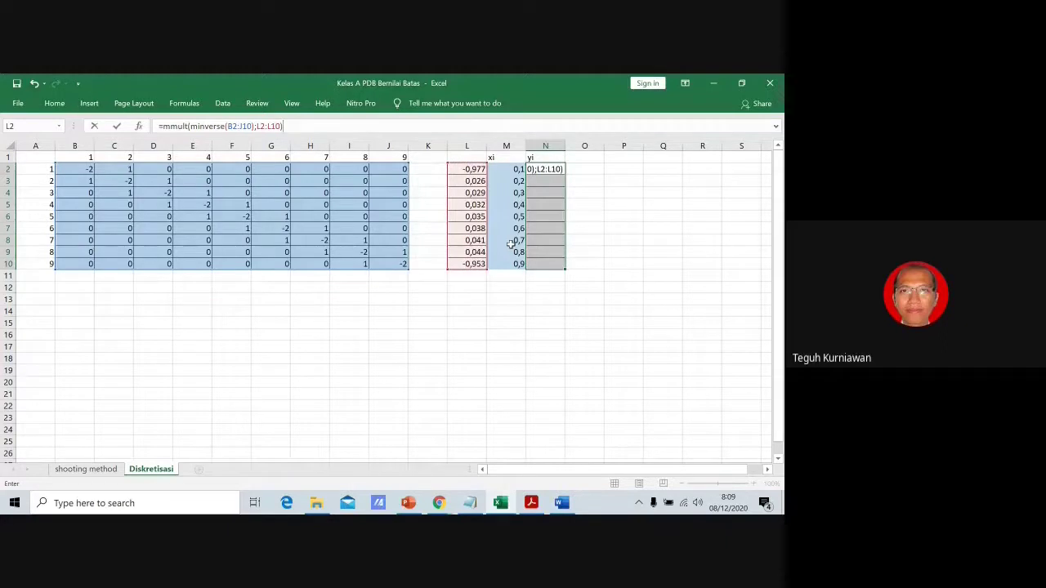
key("ctrl+shift+Return")
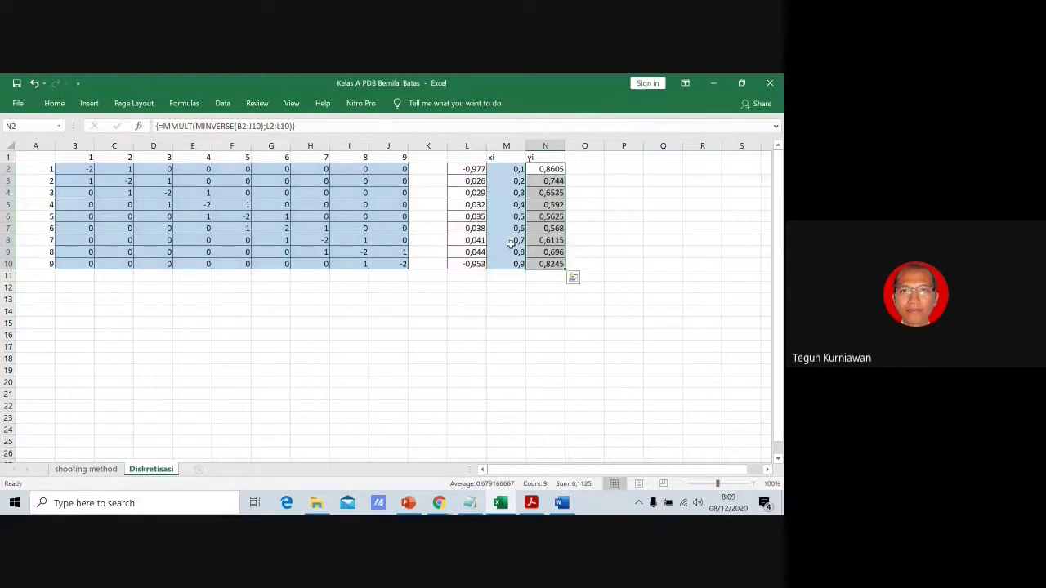
left_click(681, 236)
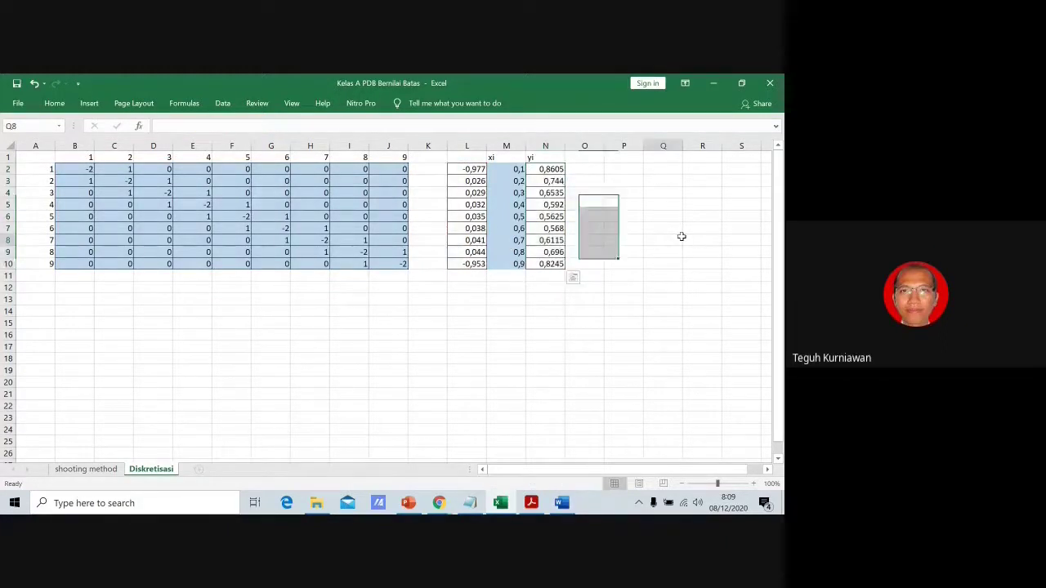
left_click(545, 167)
left_click(586, 205)
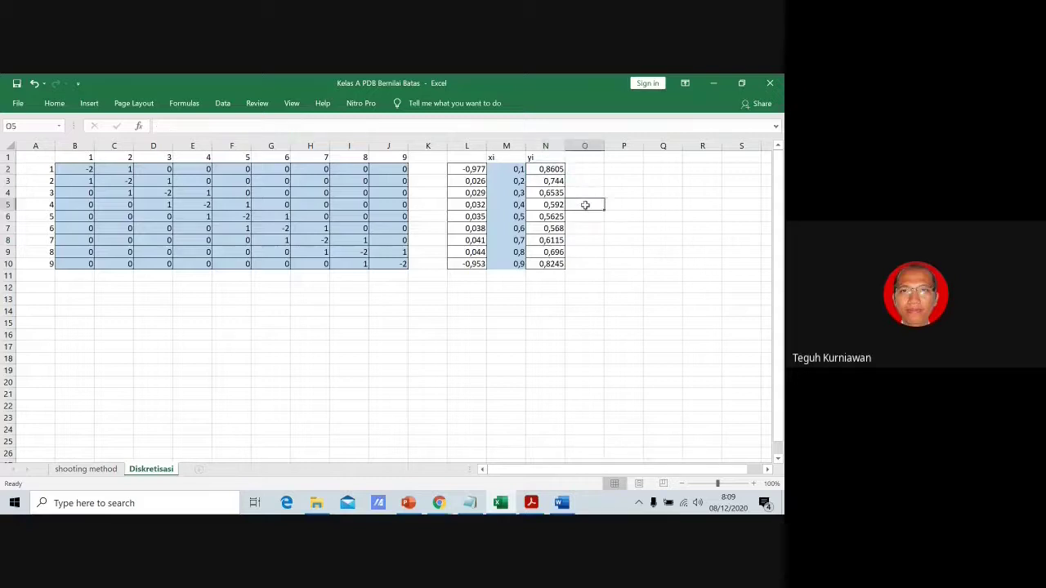
left_click(553, 250)
left_click(548, 147)
left_click(590, 216)
left_click(611, 197)
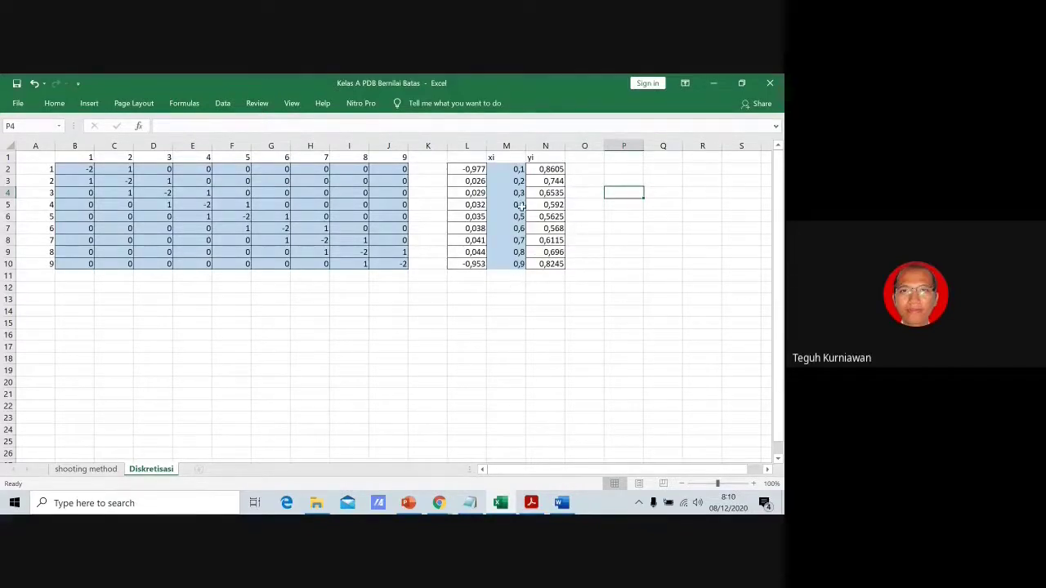
Copy the xi values from M2:M10 into M13:M21 below the existing columns.
left_click_drag(518, 169, 500, 264)
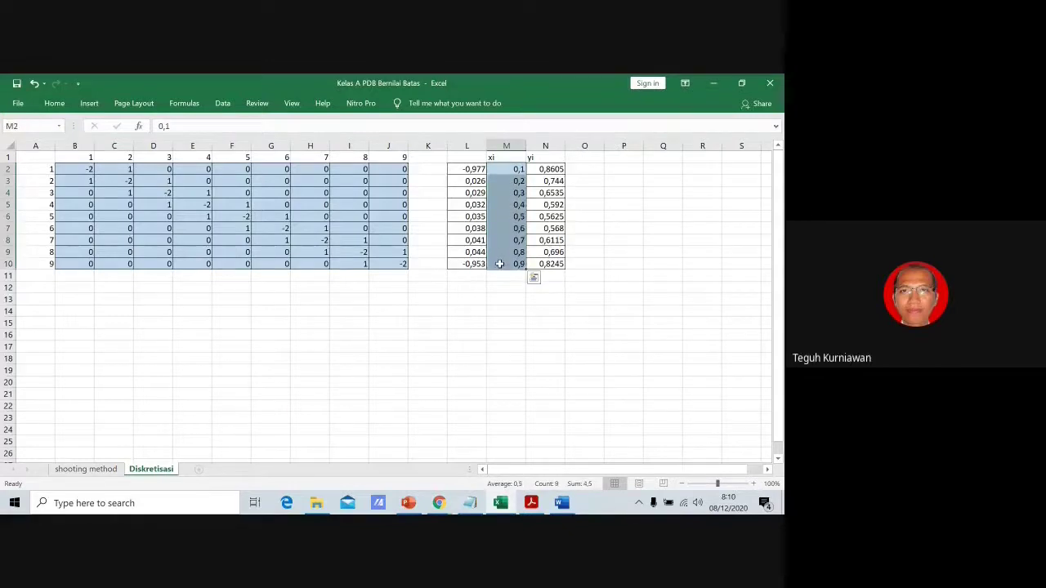
key("ctrl+c")
left_click(502, 298)
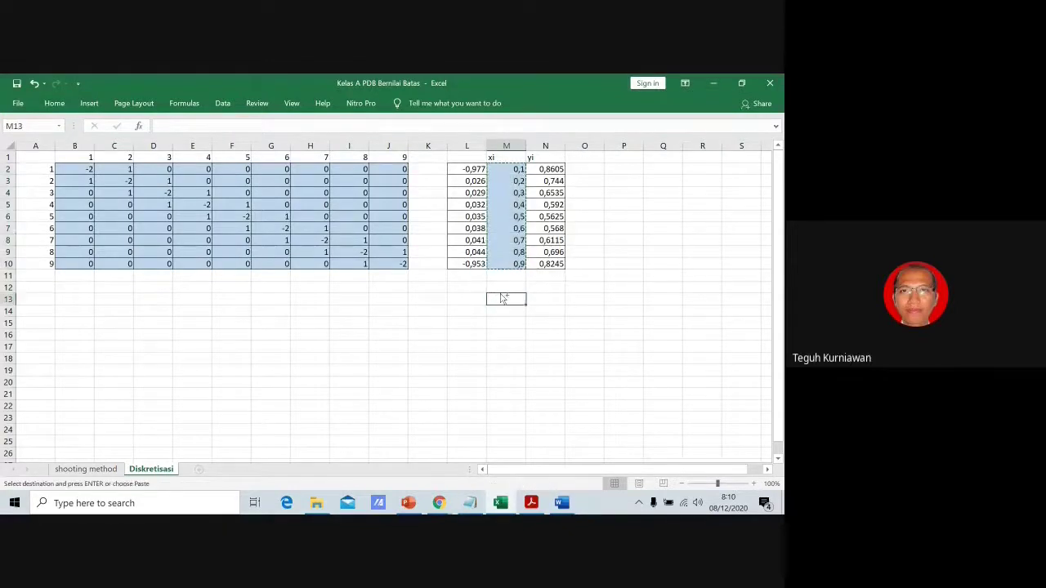
key("ctrl+v")
Add the boundary points to the copied xi column by entering 0 in M12 and 1 in M22.
left_click(505, 287)
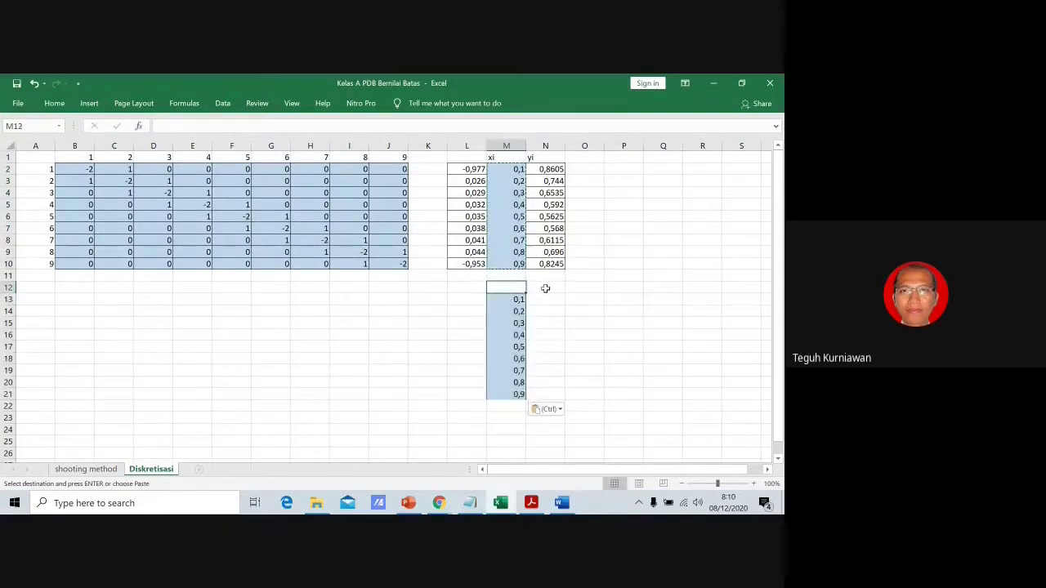
type("0")
key("Return")
key("Return")
key("Return")
key("Return")
key("Return")
key("Return")
key("Return")
key("Return")
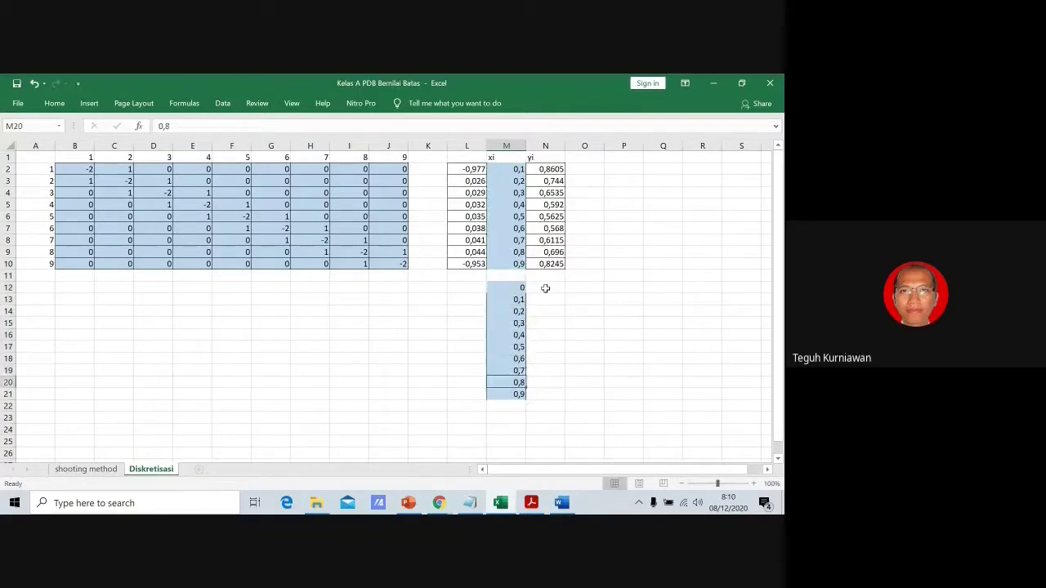
key("Return")
key("Return")
key("Return")
key("Up")
type("1")
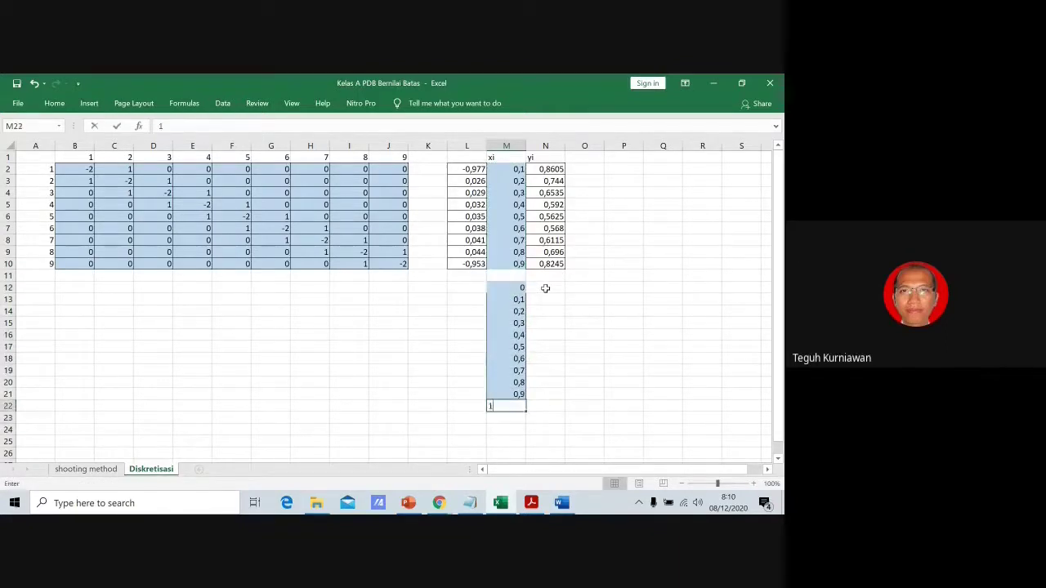
left_click(568, 343)
Enter the headers xi in M11 and yi in N11 above the copied column.
left_click(512, 277)
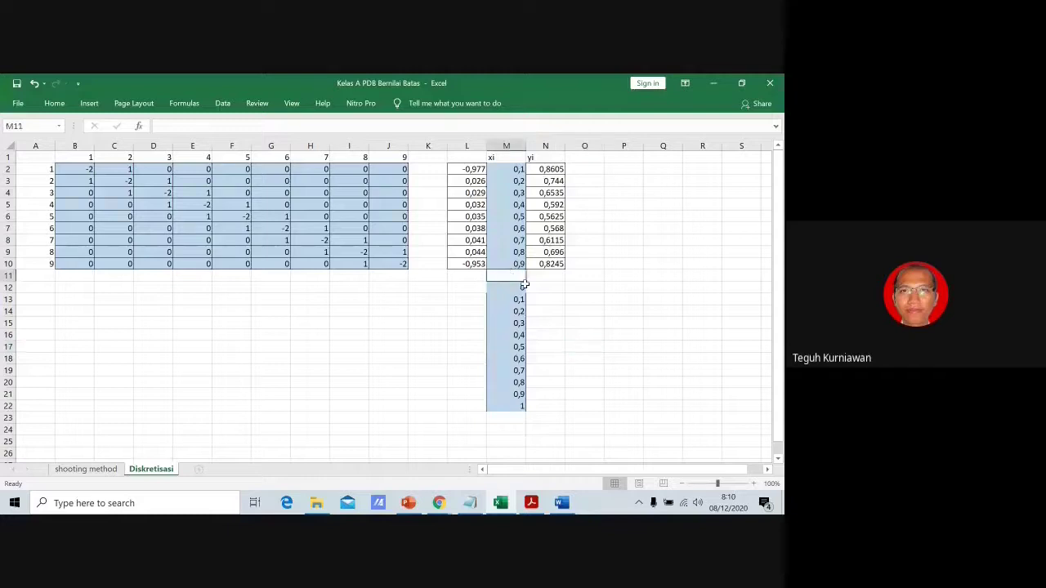
type("xi")
key("Tab")
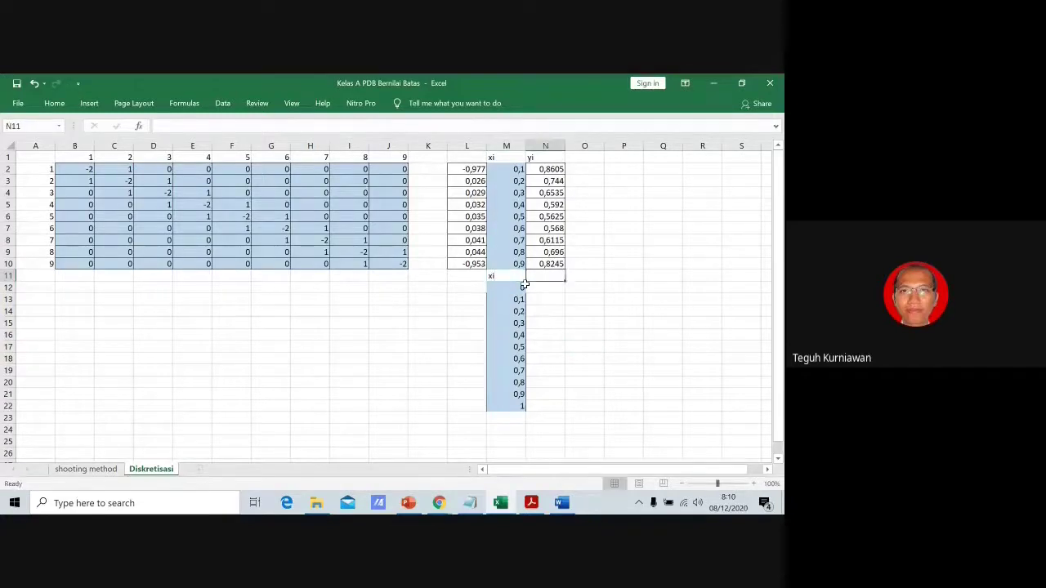
type("yi")
key("Down")
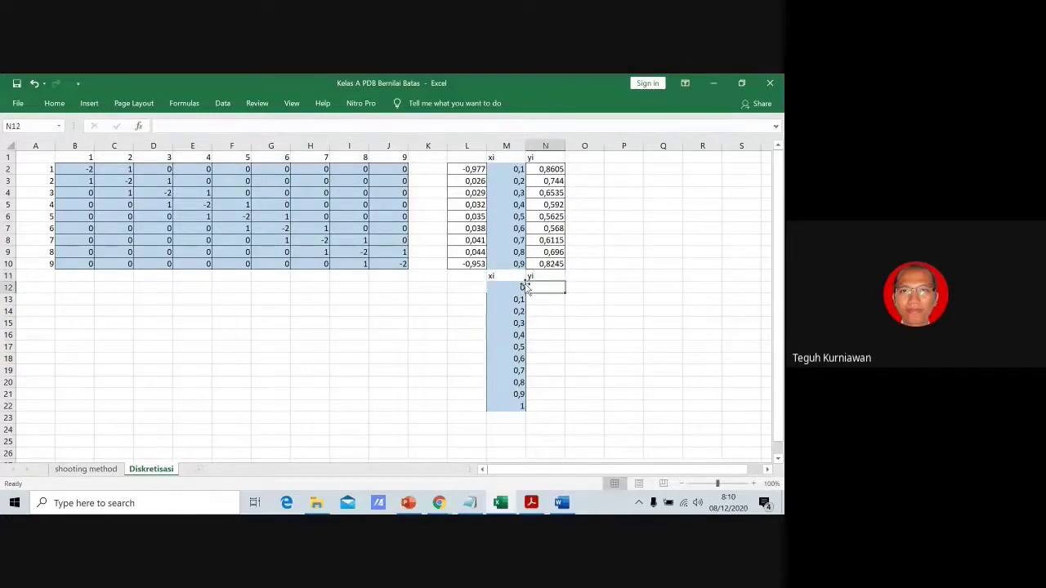
Move the second xi/yi table down one row so that its headers sit in M12 and N12.
left_click_drag(504, 276, 545, 428)
left_click(546, 311)
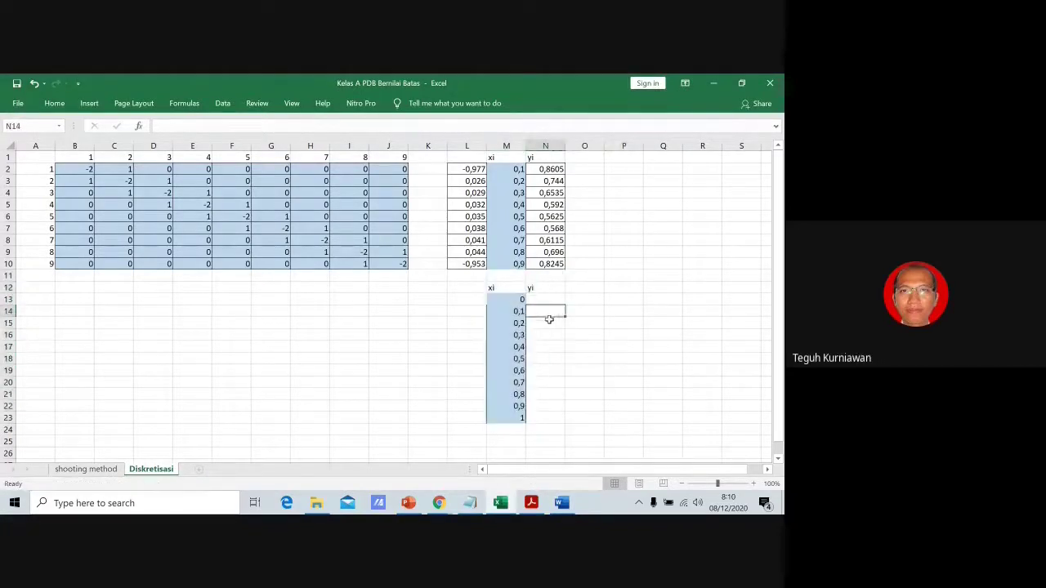
left_click(506, 296)
left_click(527, 421)
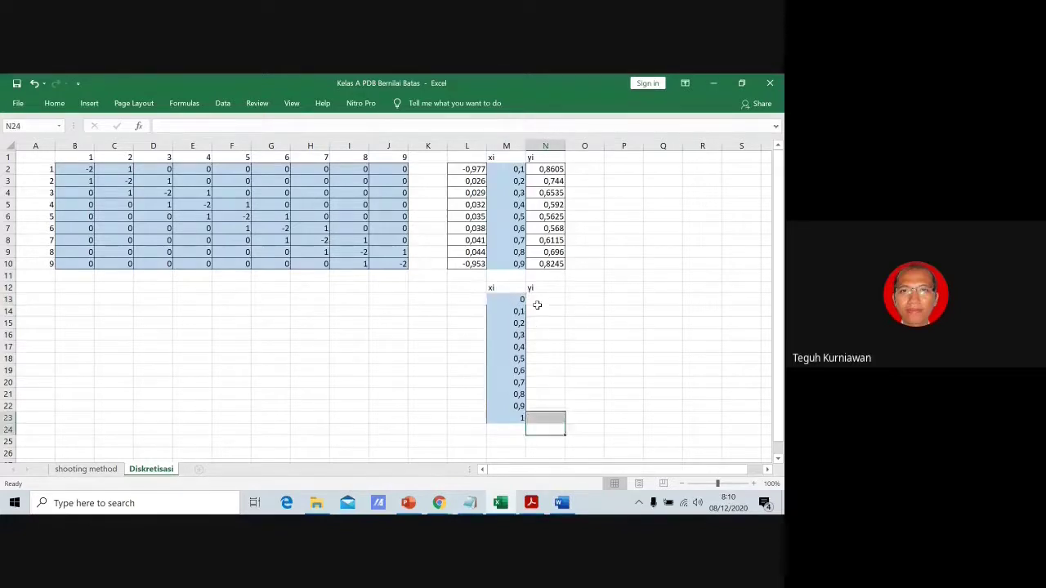
Enter the boundary value 1 for yi in both N13 and N23.
left_click(536, 300)
type("1")
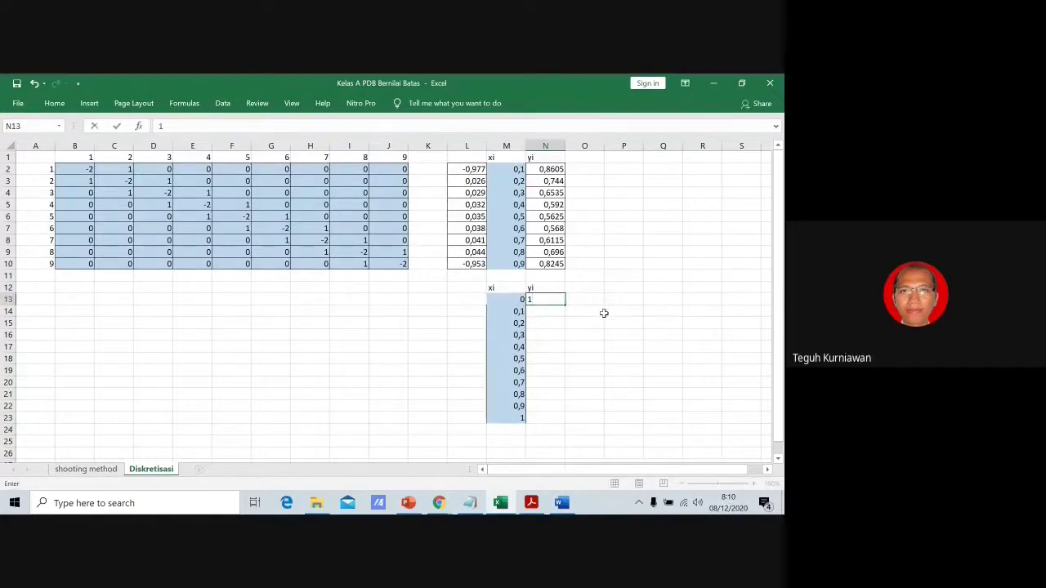
left_click(604, 395)
left_click(556, 417)
type("1")
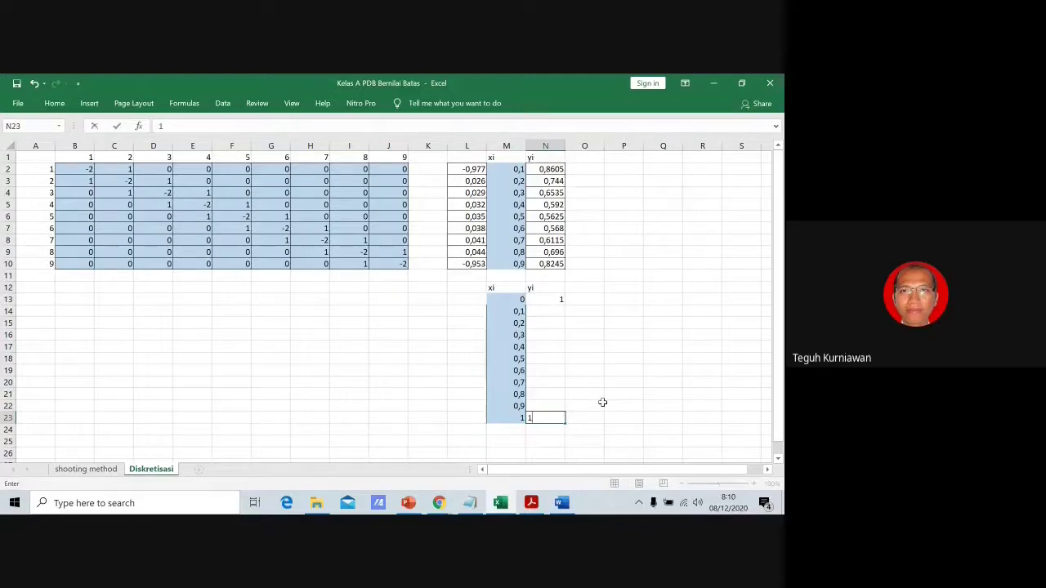
left_click(601, 404)
Link N14 to the computed yi with =N2 and fill the formula down to N22.
left_click(552, 314)
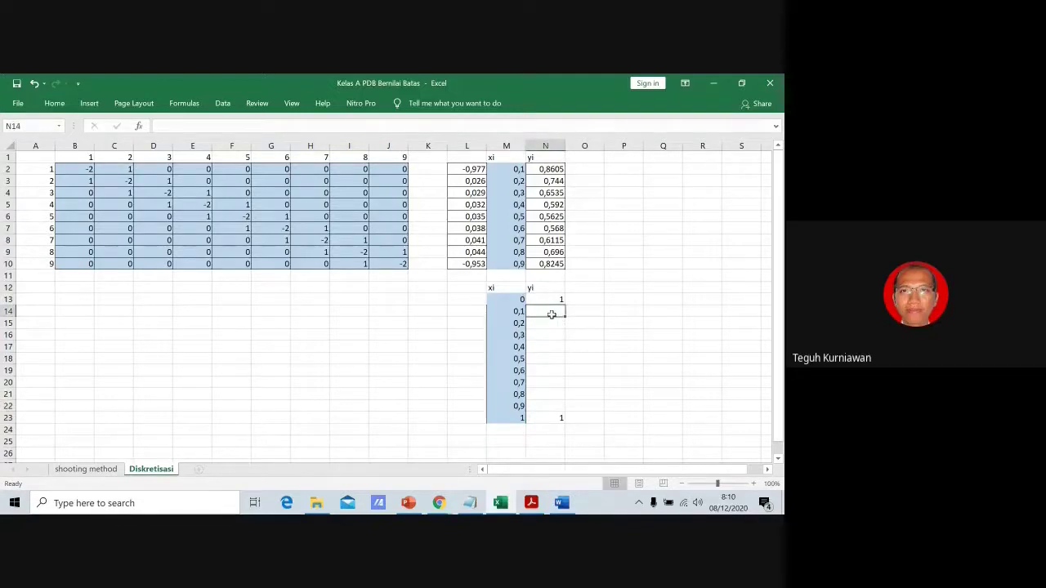
type("=")
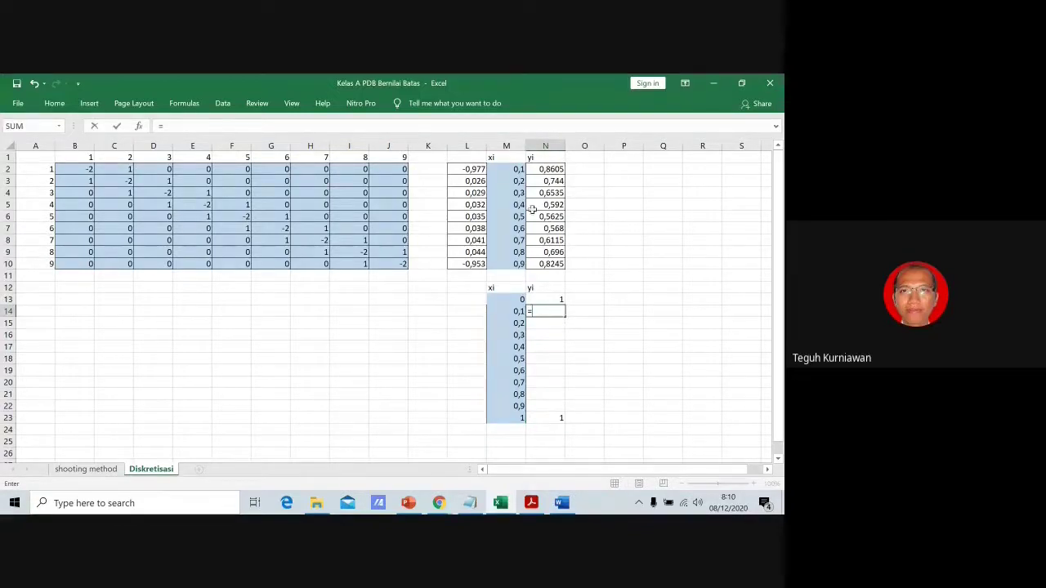
left_click(545, 169)
key("Return")
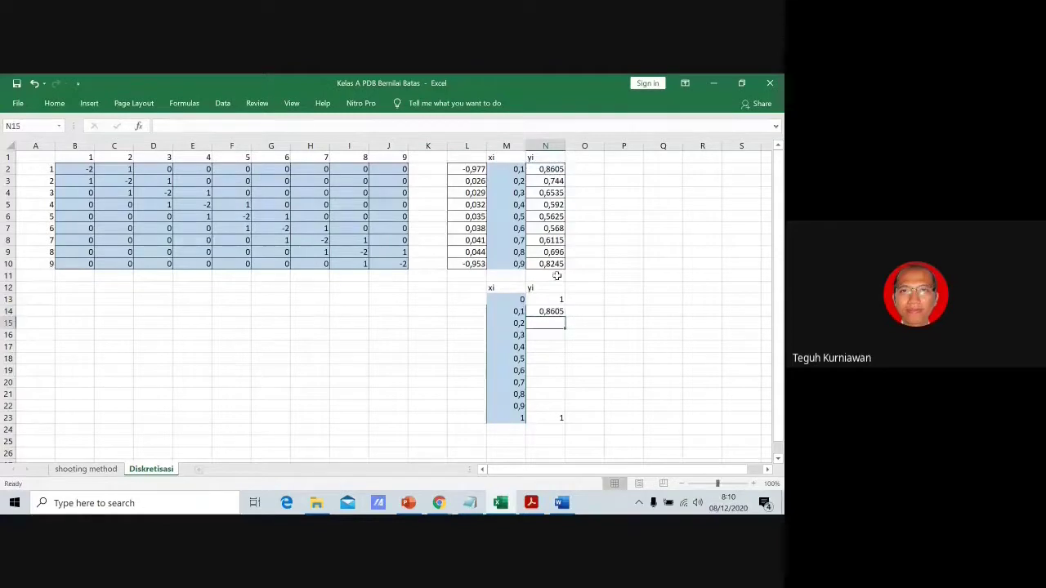
left_click(553, 315)
left_click_drag(564, 318, 567, 414)
left_click(615, 324)
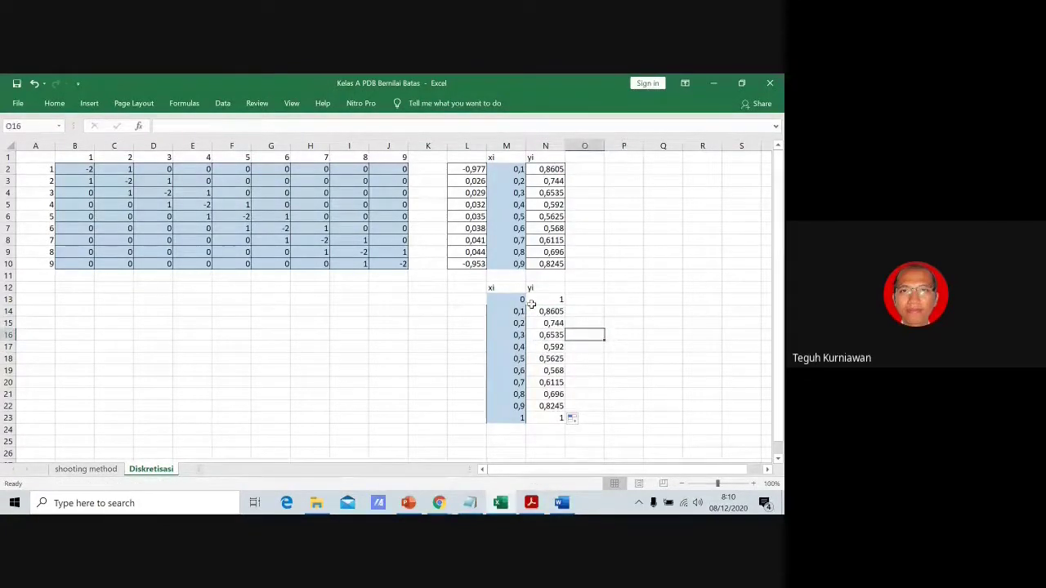
Insert a scatter chart with smooth lines and markers from M13:N23 and move it beside the table.
left_click_drag(506, 299, 559, 419)
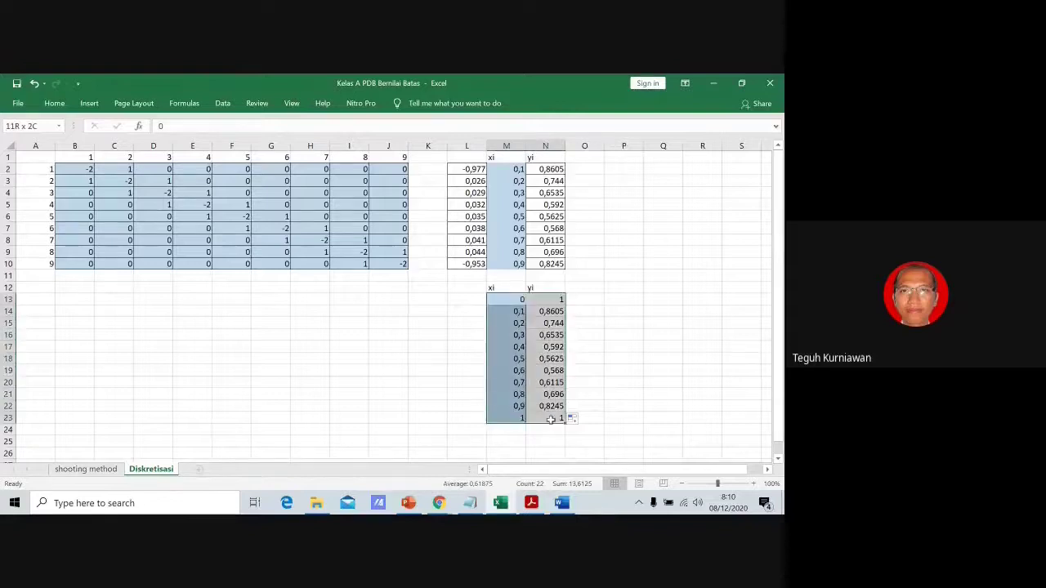
left_click(88, 103)
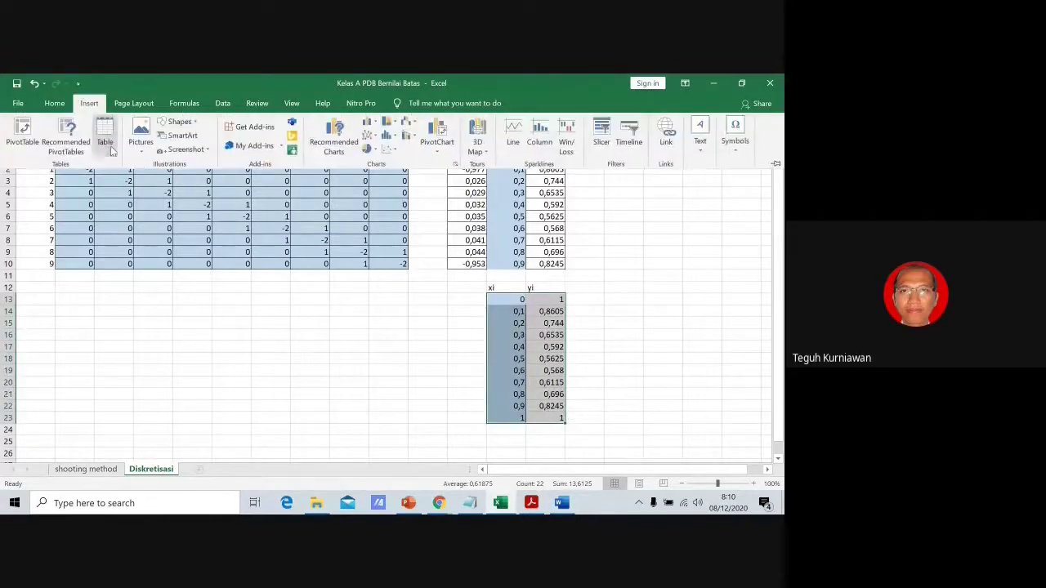
left_click(388, 149)
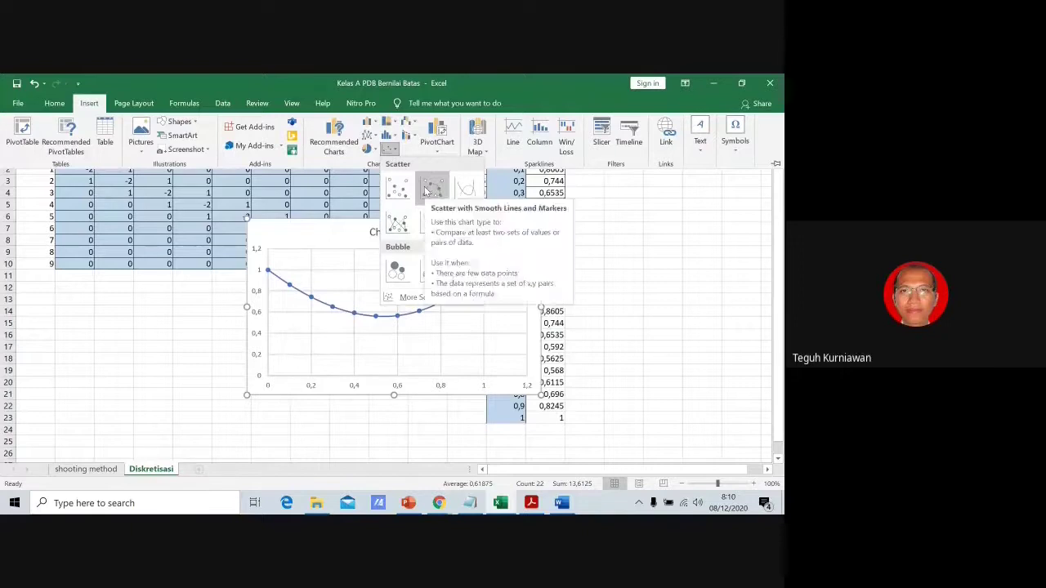
left_click(431, 190)
left_click_drag(490, 236, 426, 248)
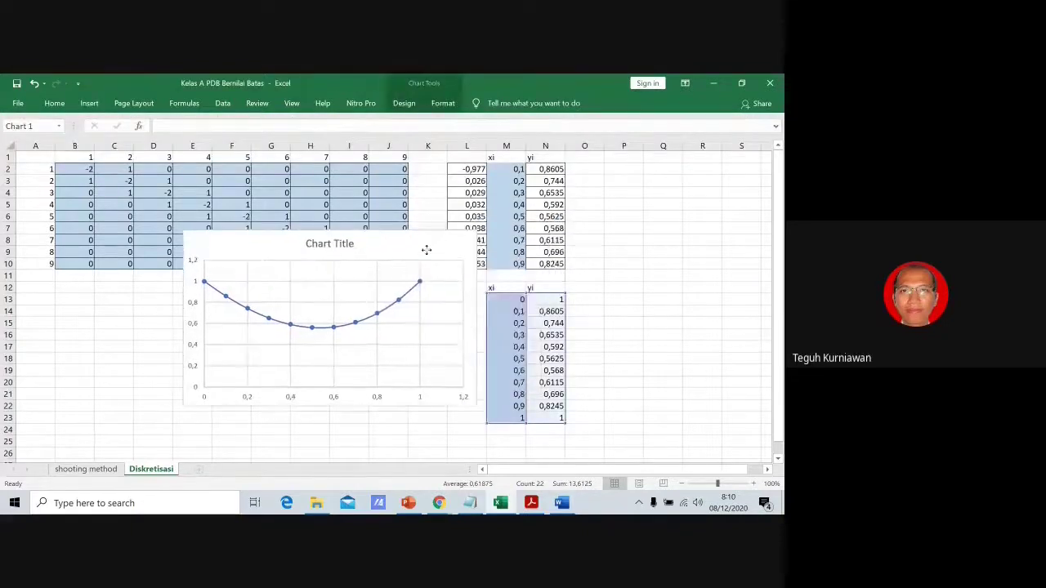
Set the maximum bound of the chart's horizontal axis to 1.
left_click(421, 399)
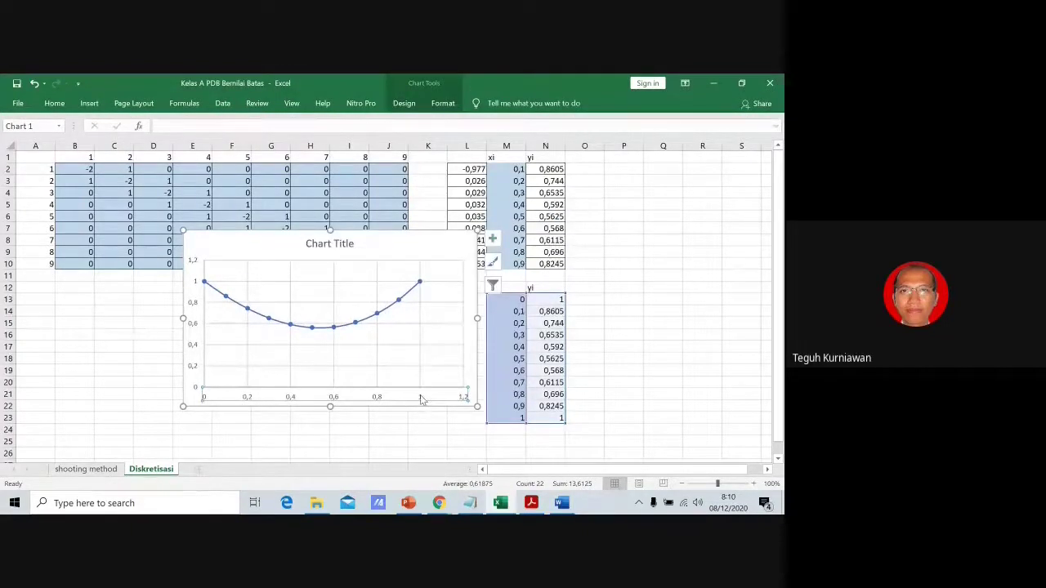
right_click(422, 400)
left_click(448, 387)
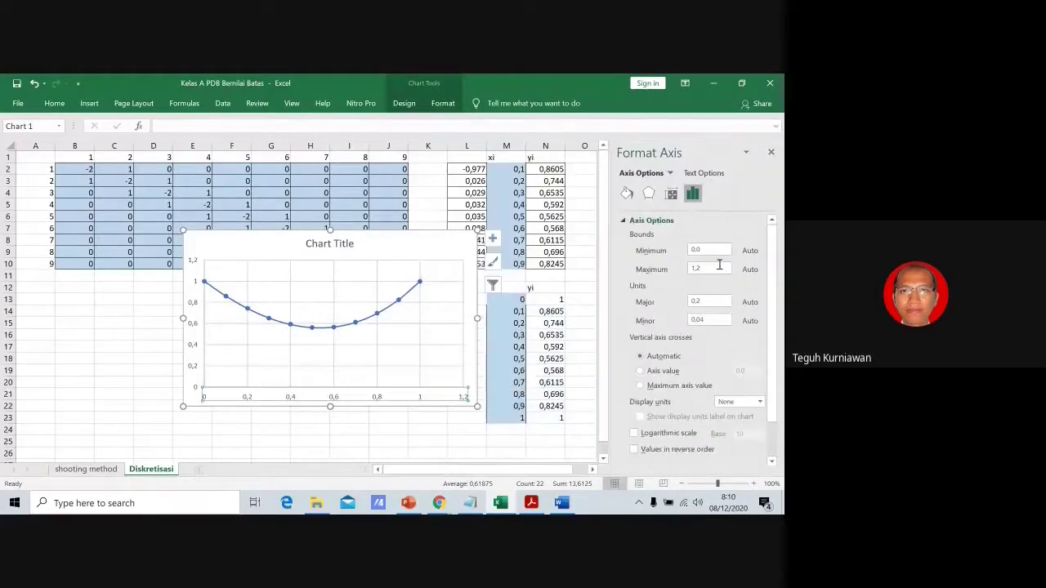
left_click_drag(719, 264, 662, 281)
type("1")
key("Return")
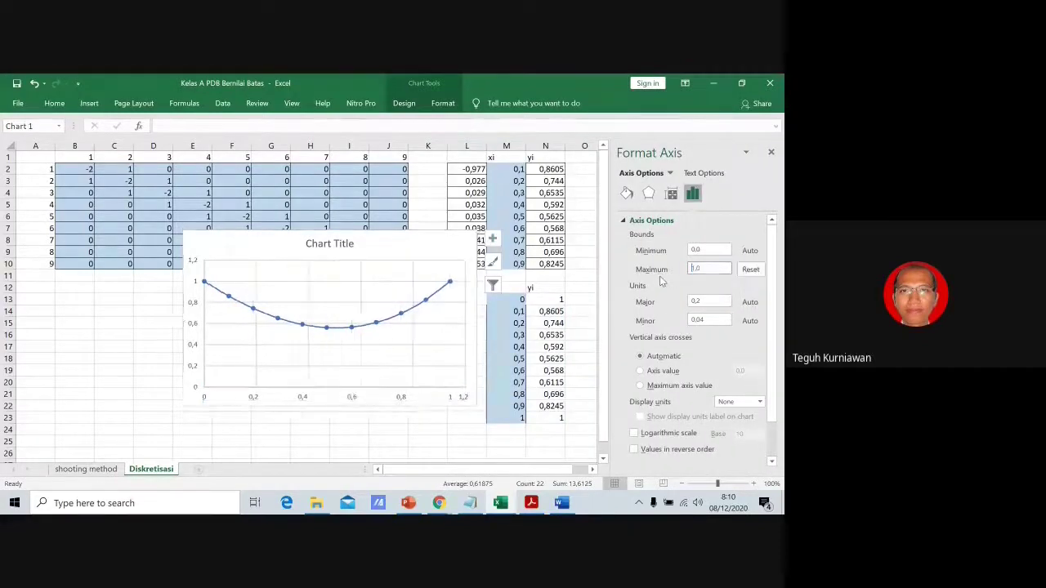
Set the chart's vertical axis bounds to a maximum of 1 and a minimum of 0,5.
left_click(196, 268)
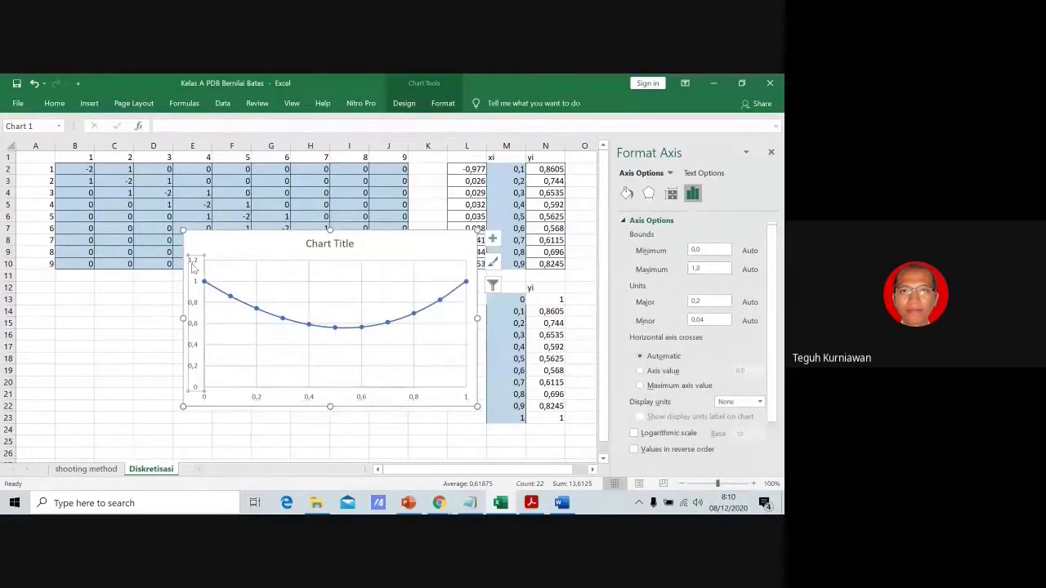
left_click_drag(709, 268, 668, 277)
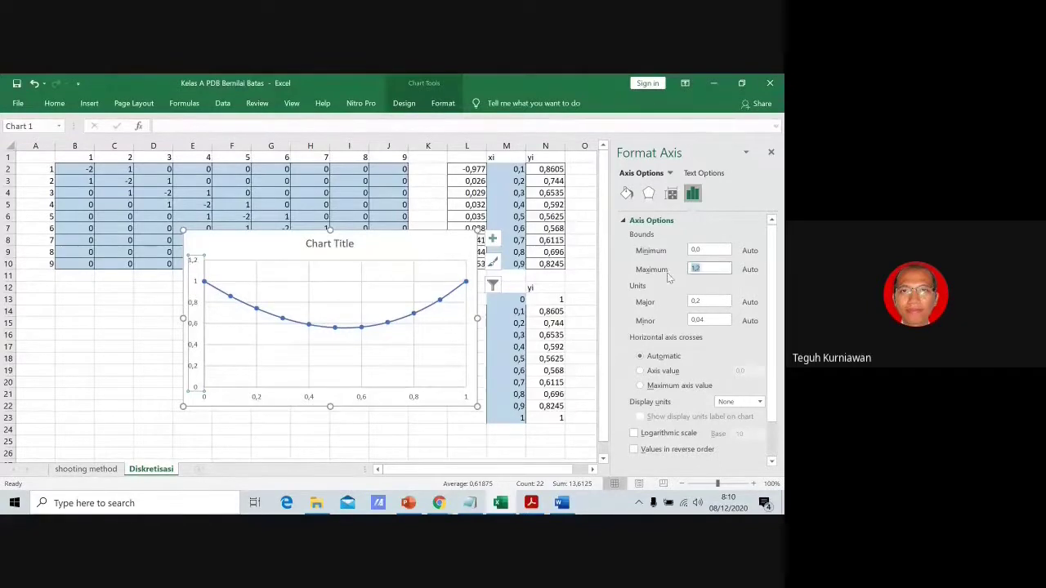
type("1")
key("Return")
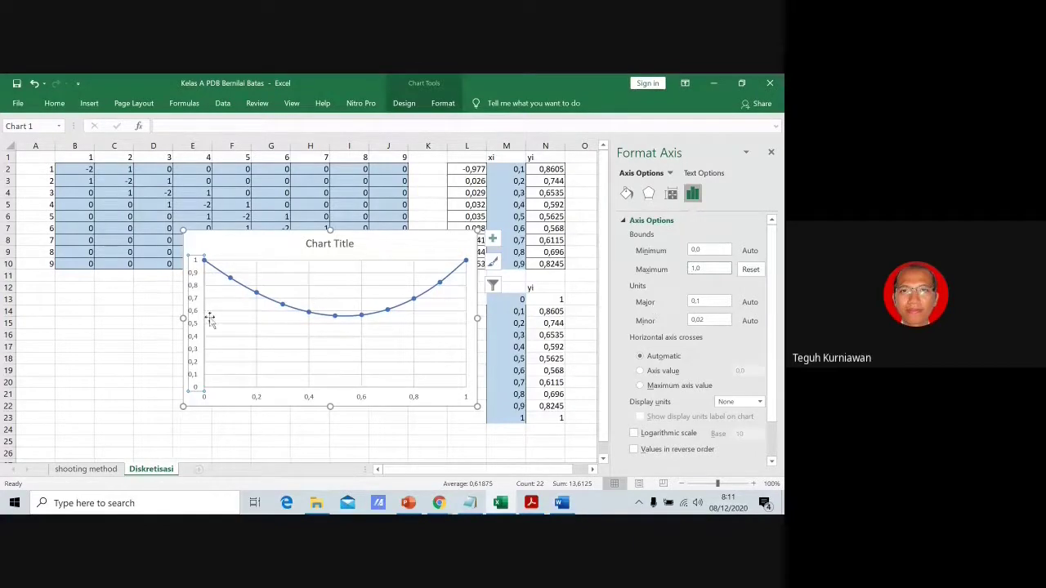
left_click(708, 250)
type("5")
key("Return")
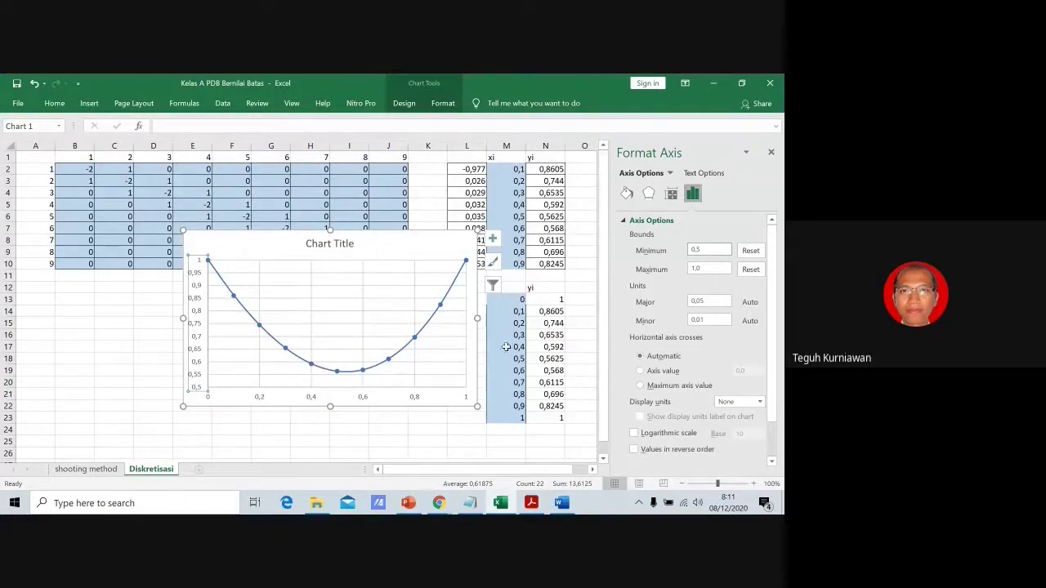
Set the major unit of the chart's horizontal axis to 0,1 and close the axis formatting.
left_click(415, 397)
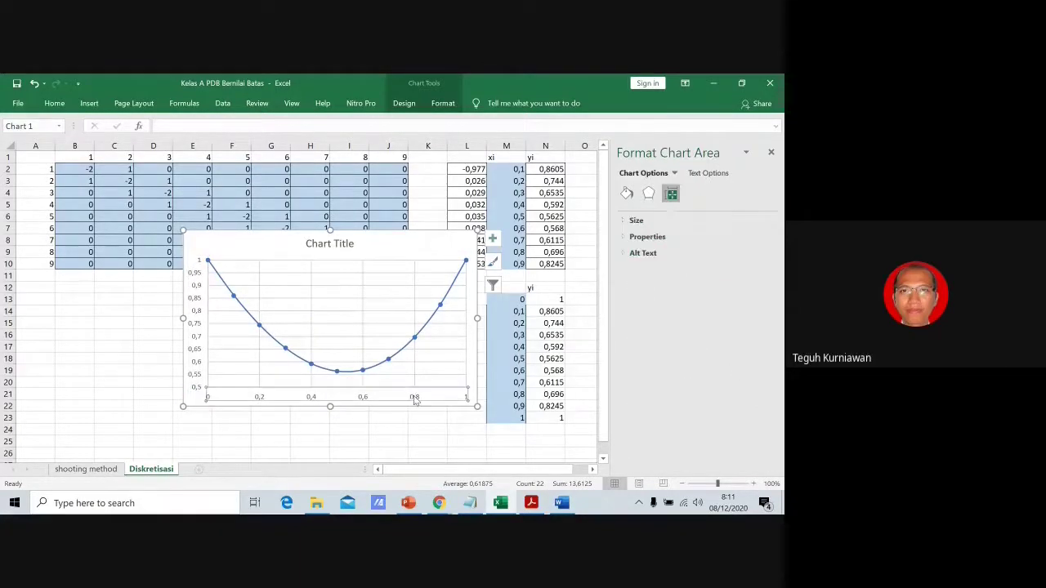
left_click(415, 398)
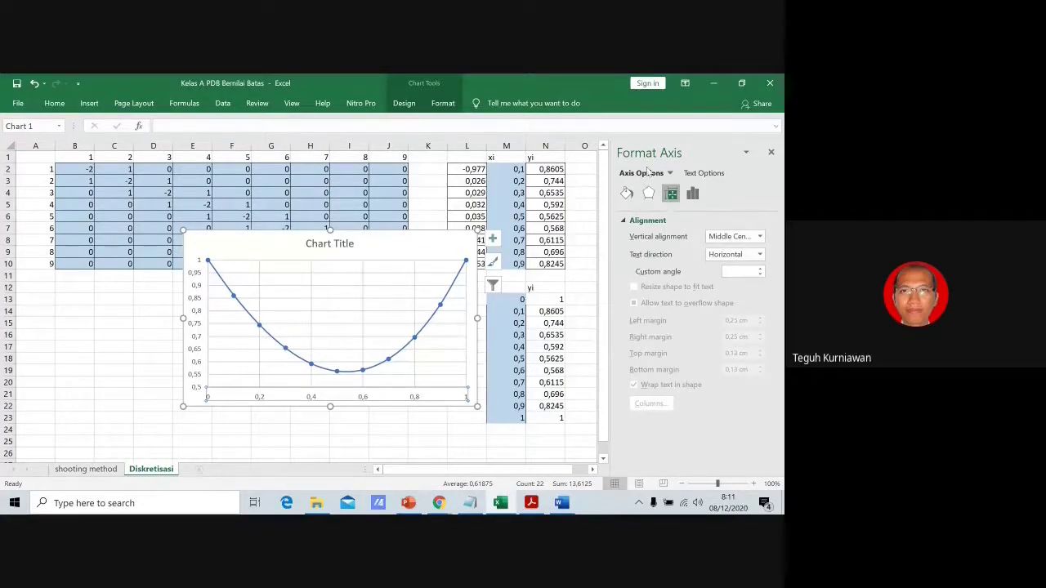
left_click(691, 173)
left_click(654, 173)
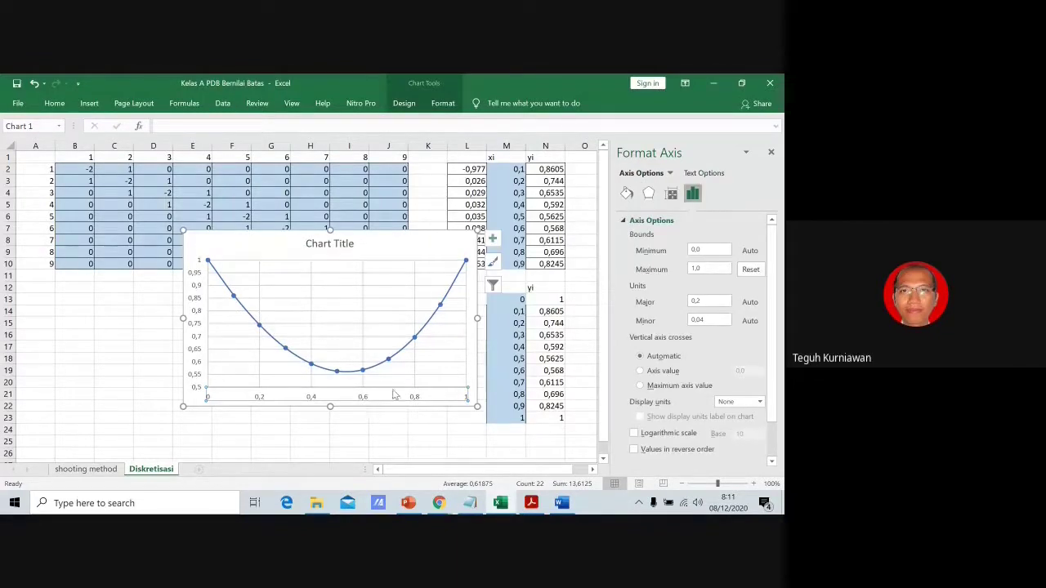
left_click(707, 300)
key("BackSpace")
type("1")
key("Return")
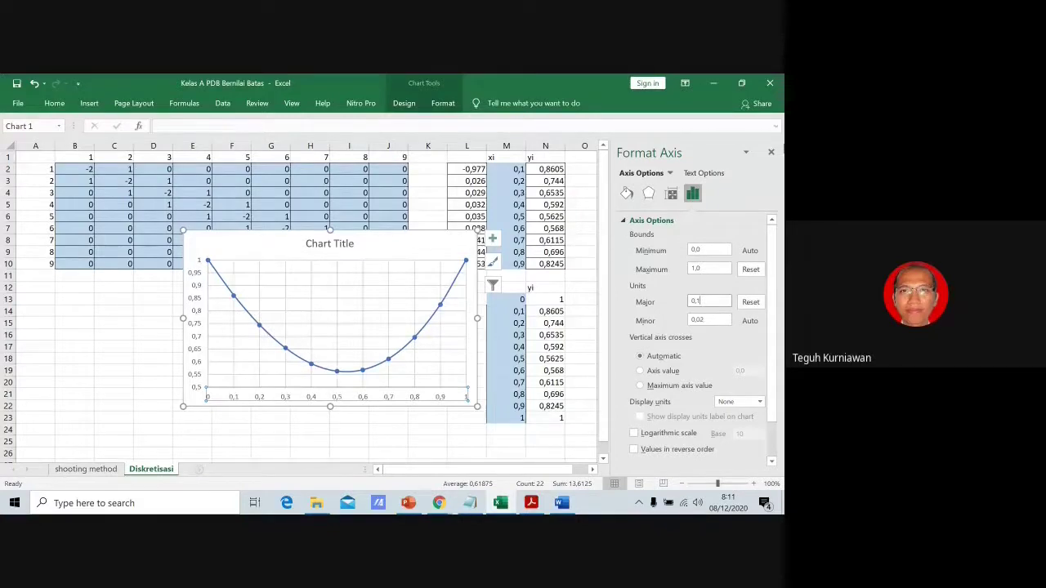
left_click(771, 152)
left_click(623, 322)
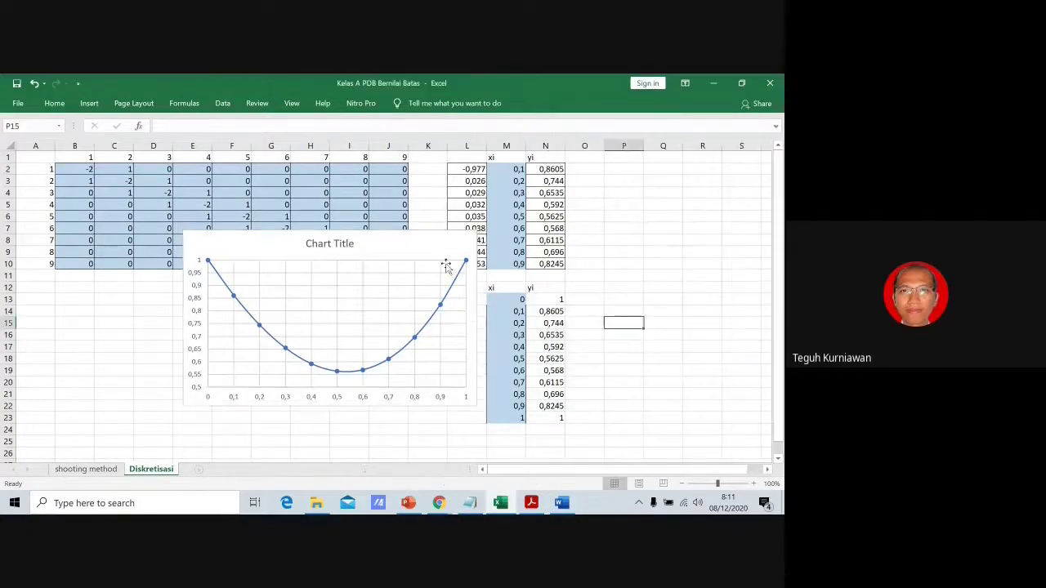
Add a primary horizontal axis title to the chart and label it x.
left_click_drag(434, 247, 424, 256)
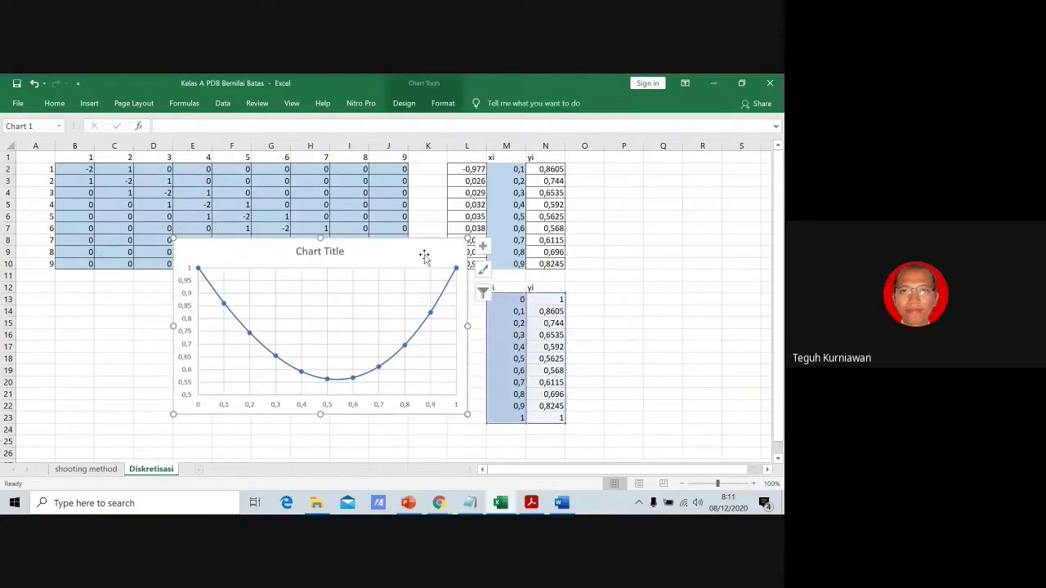
left_click(403, 103)
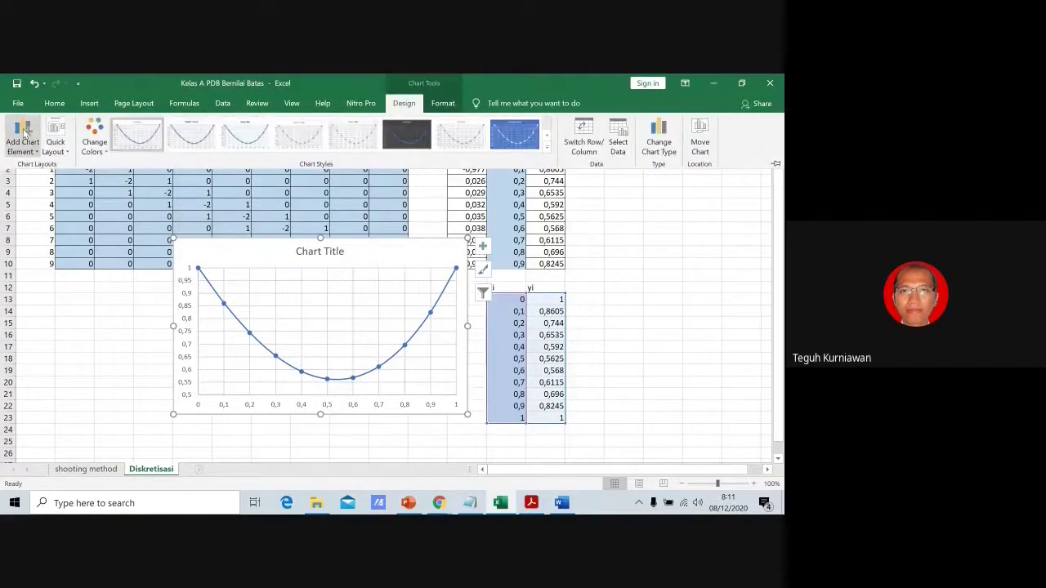
left_click(22, 137)
mouse_move(50, 182)
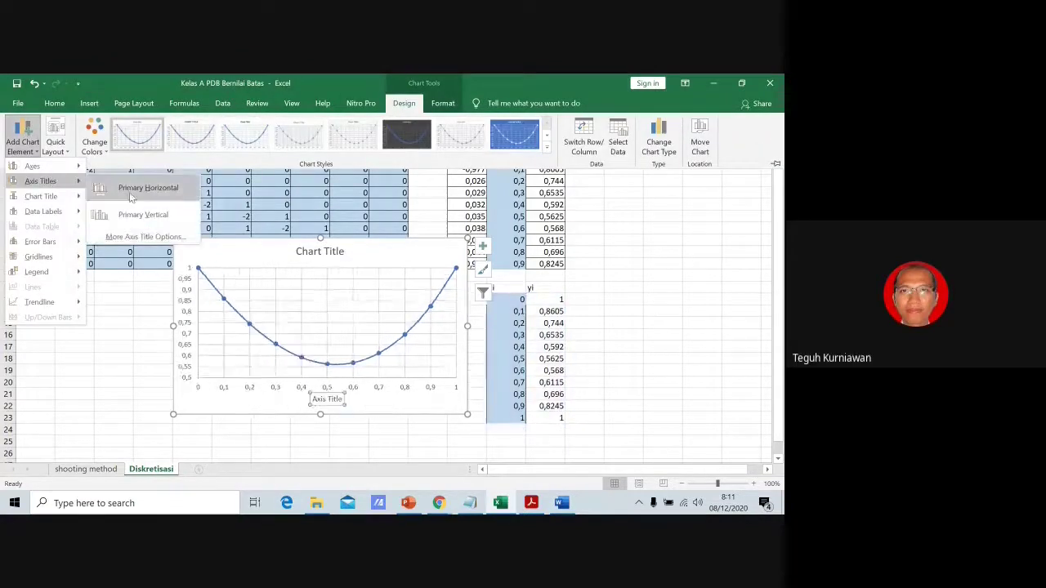
left_click(155, 185)
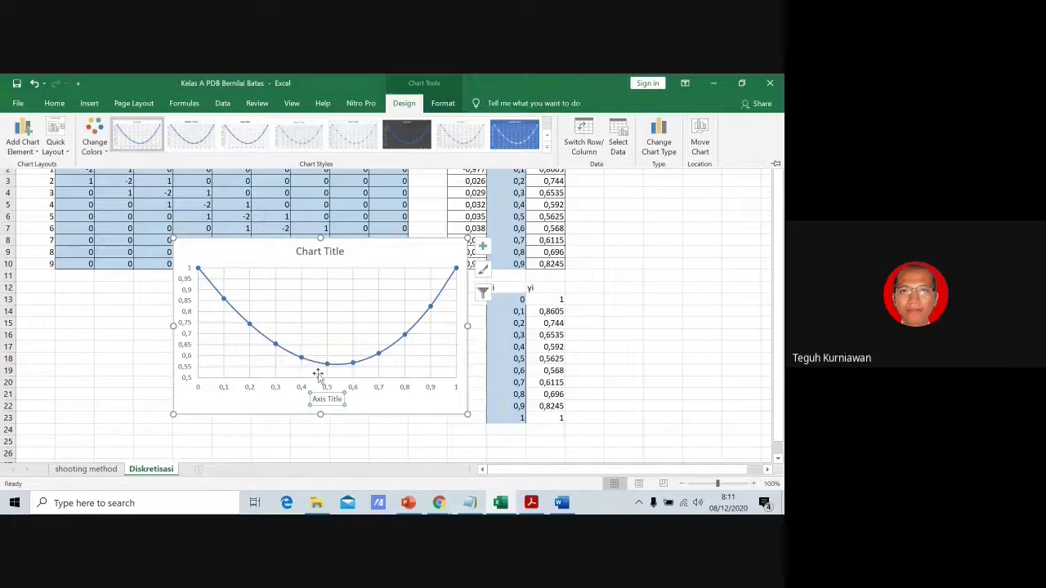
left_click(325, 399)
triple_click(325, 400)
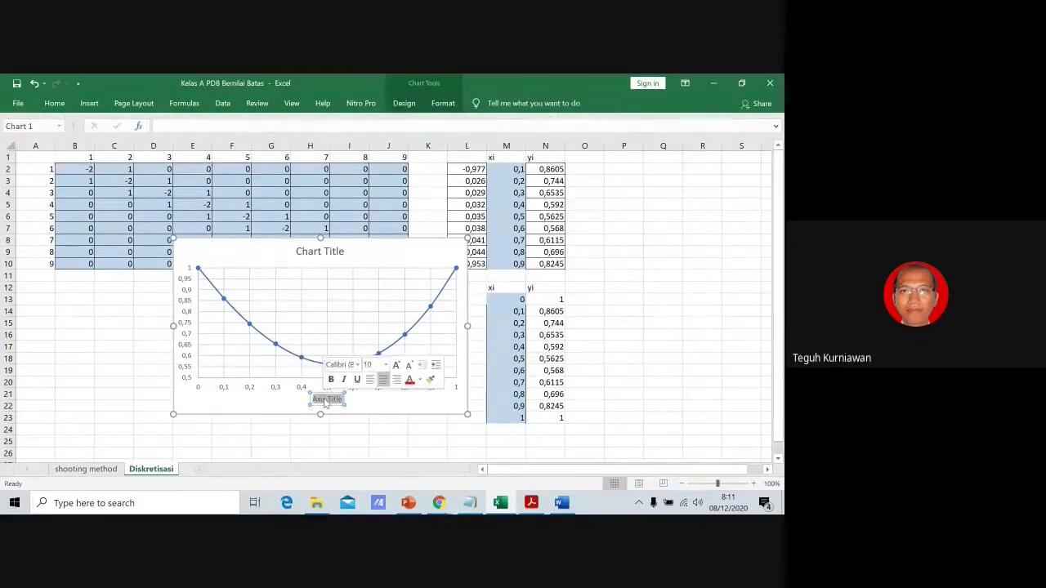
type("x")
left_click(402, 411)
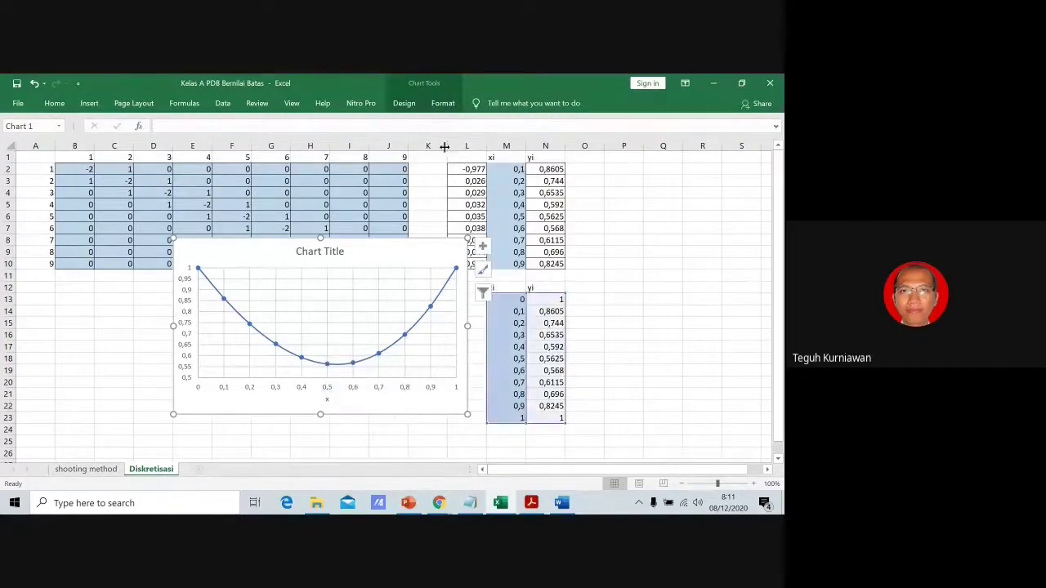
Add a primary vertical axis title to the chart and label it y.
left_click(404, 103)
left_click(23, 141)
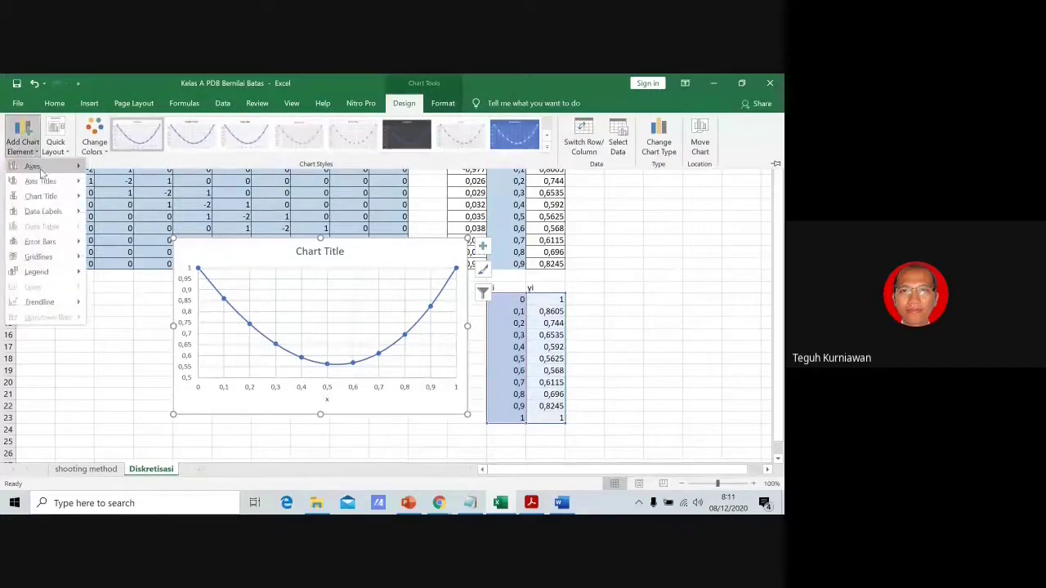
mouse_move(60, 184)
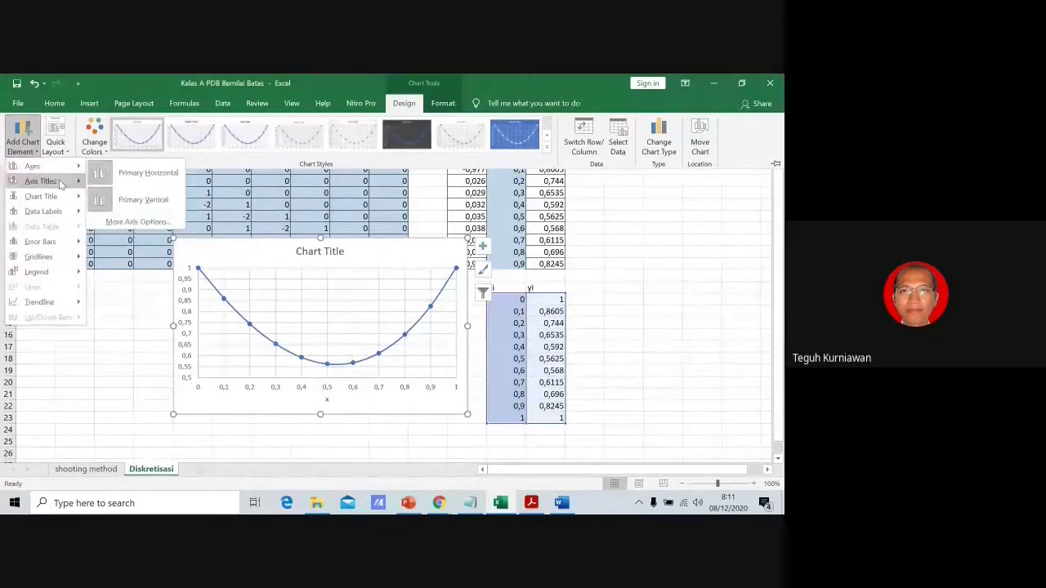
left_click(135, 199)
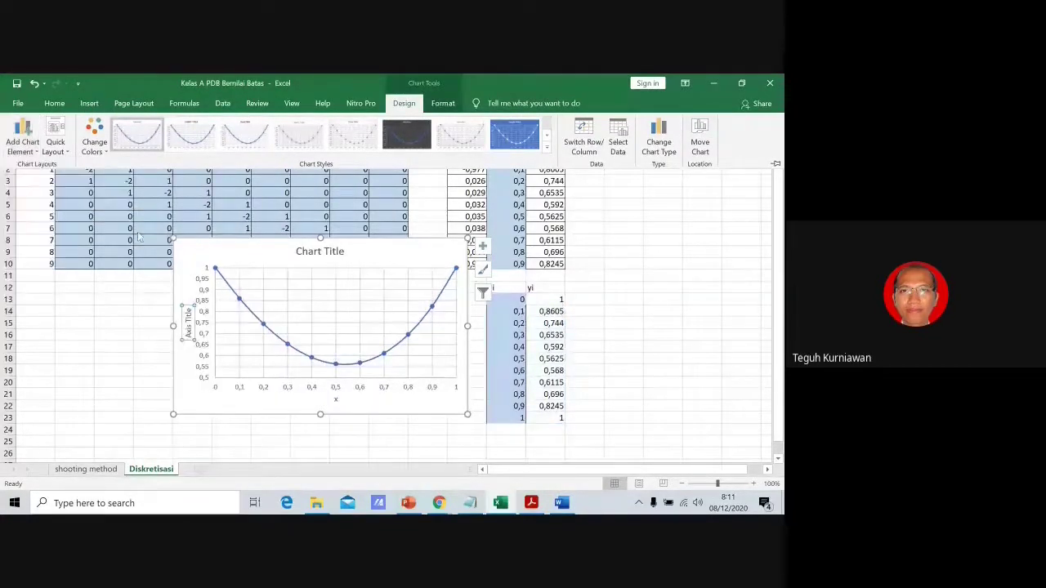
left_click(187, 319)
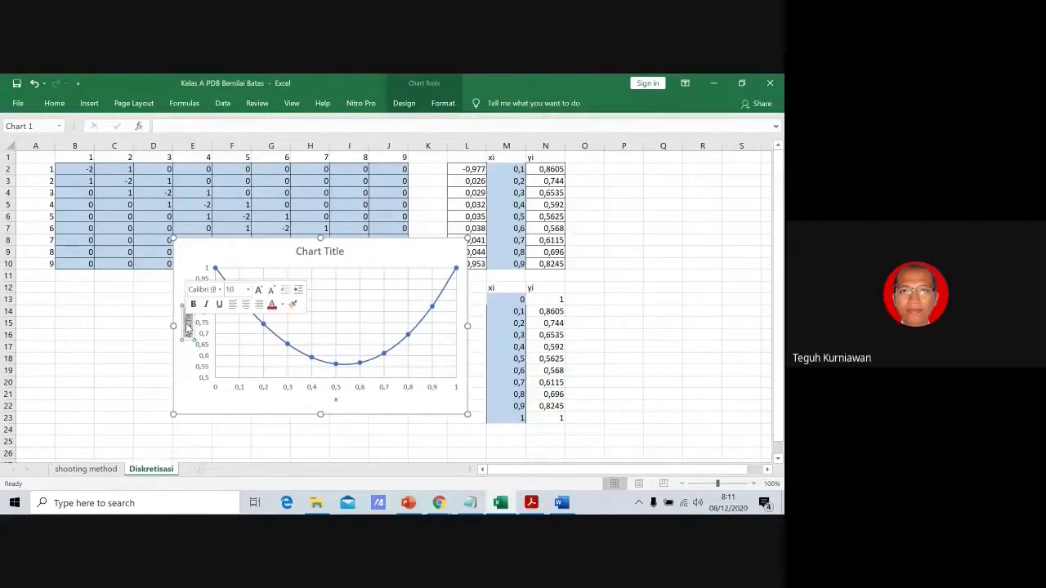
type("y")
key("Return")
left_click(268, 391)
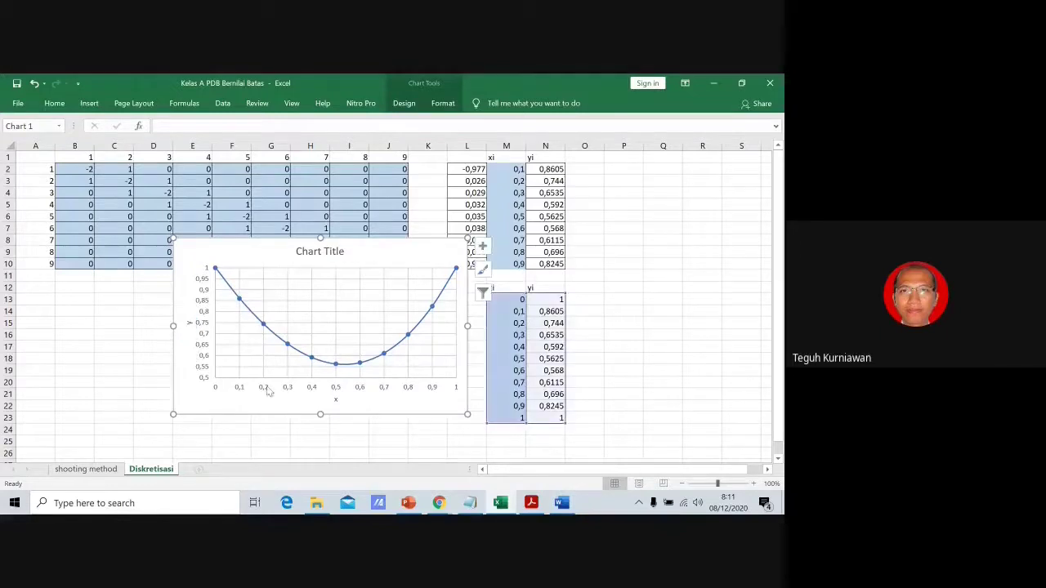
Move the chart just below the coefficient matrix and compare it with the shooting method sheet.
left_click(390, 426)
left_click_drag(384, 406, 373, 429)
left_click_drag(383, 279, 374, 301)
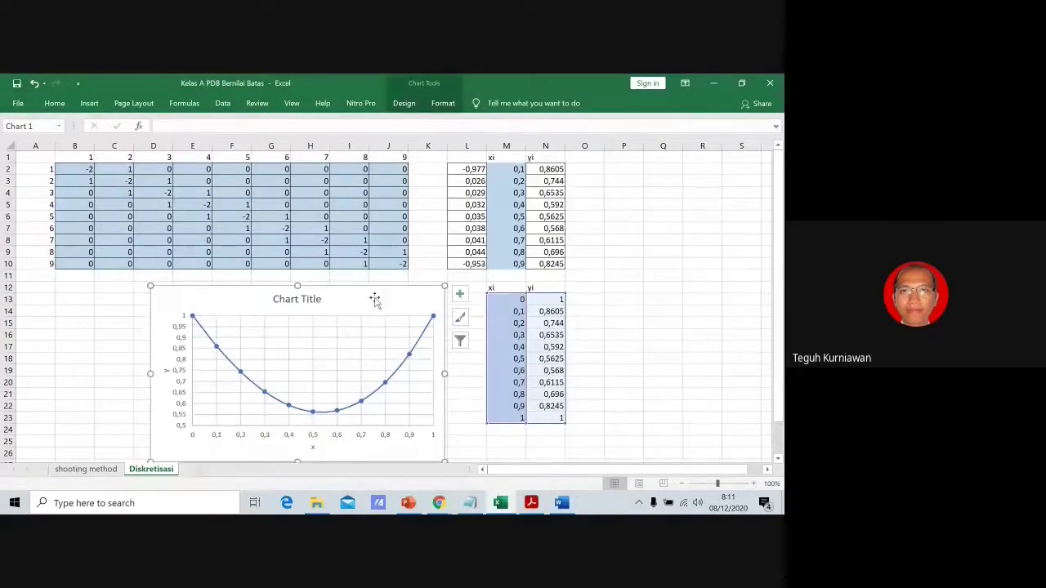
left_click(86, 469)
left_click(151, 469)
left_click(310, 343)
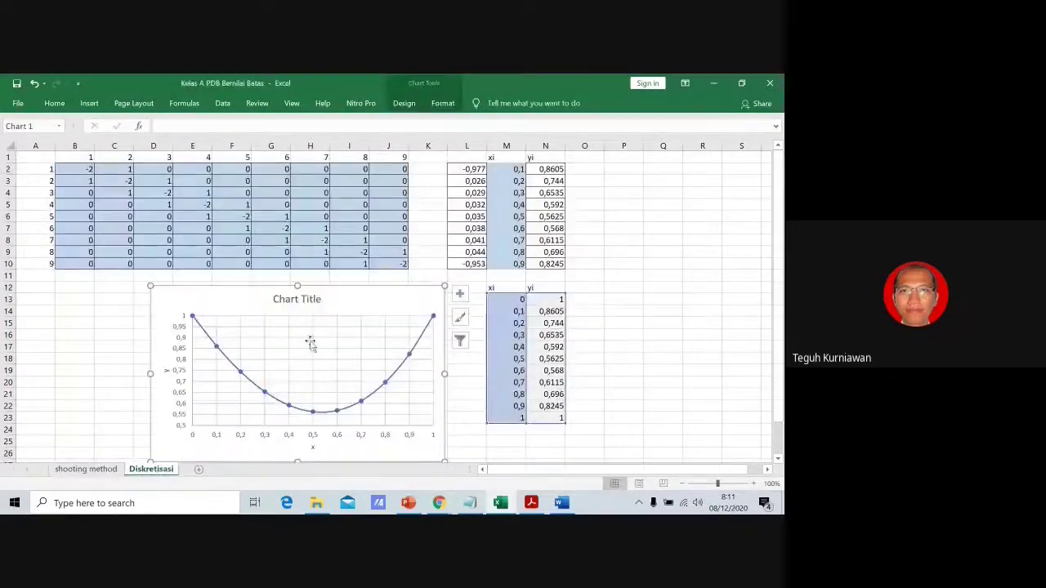
left_click_drag(375, 295, 374, 277)
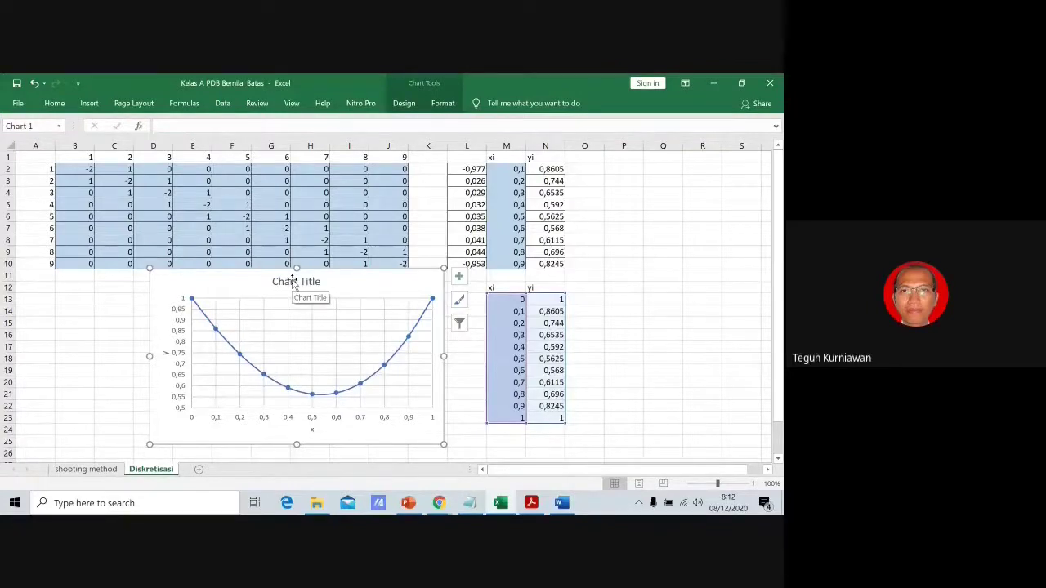
Create a copy of the shooting method sheet and place it after the Diskretisasi sheet.
left_click(86, 469)
right_click(88, 473)
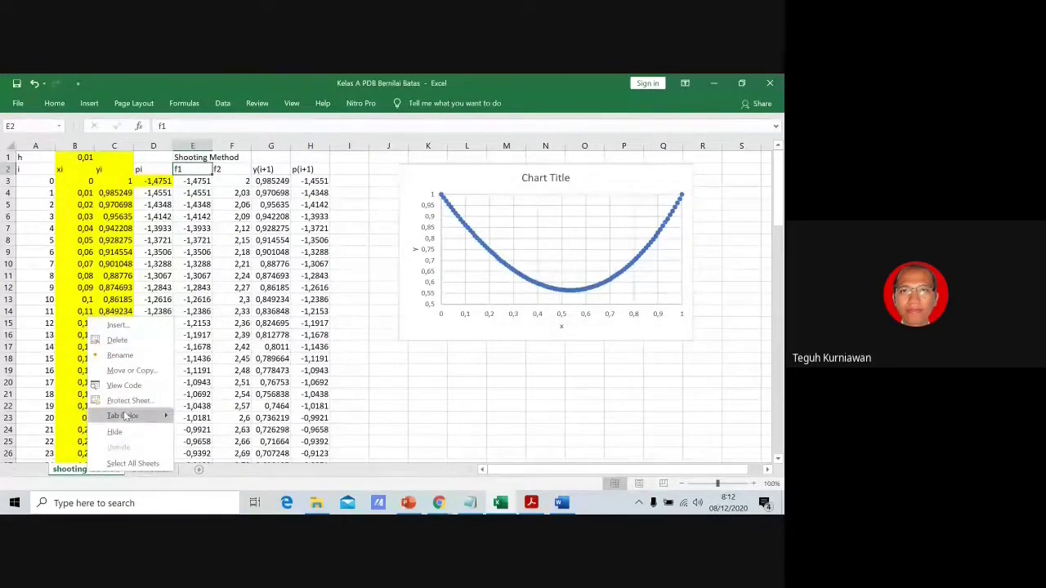
left_click(130, 370)
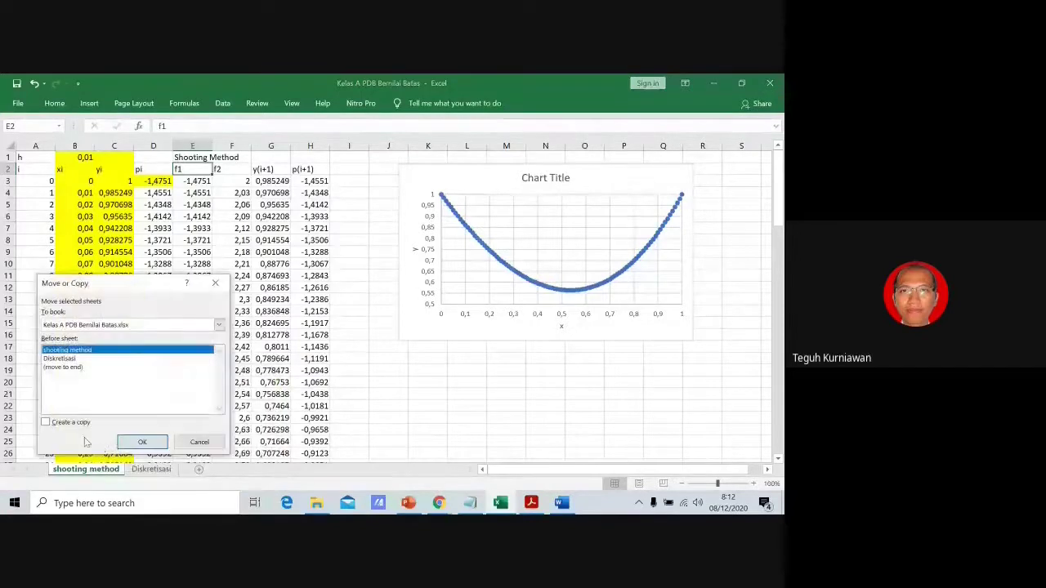
left_click(72, 424)
left_click(141, 442)
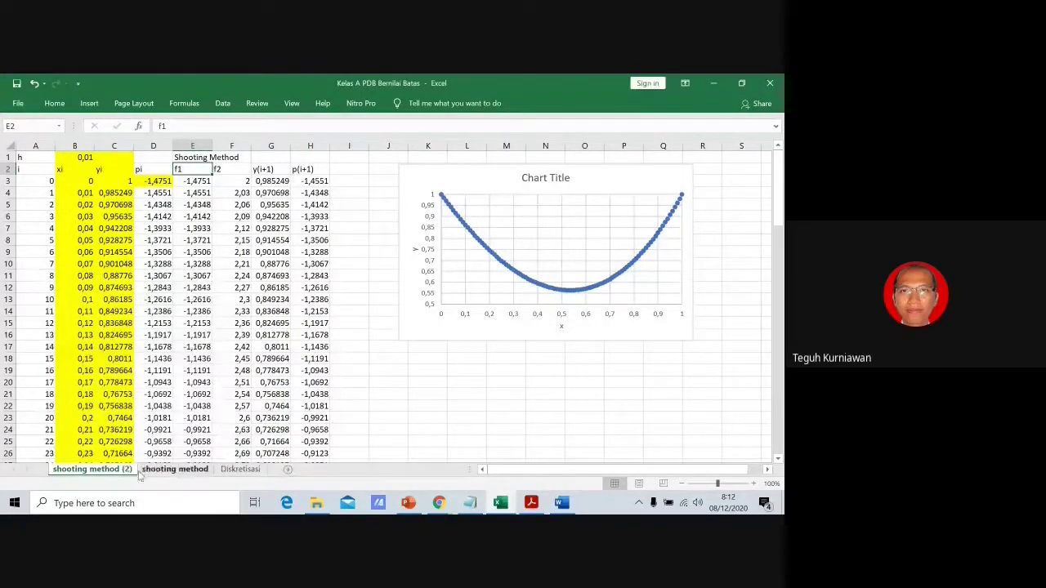
left_click_drag(258, 469, 274, 468)
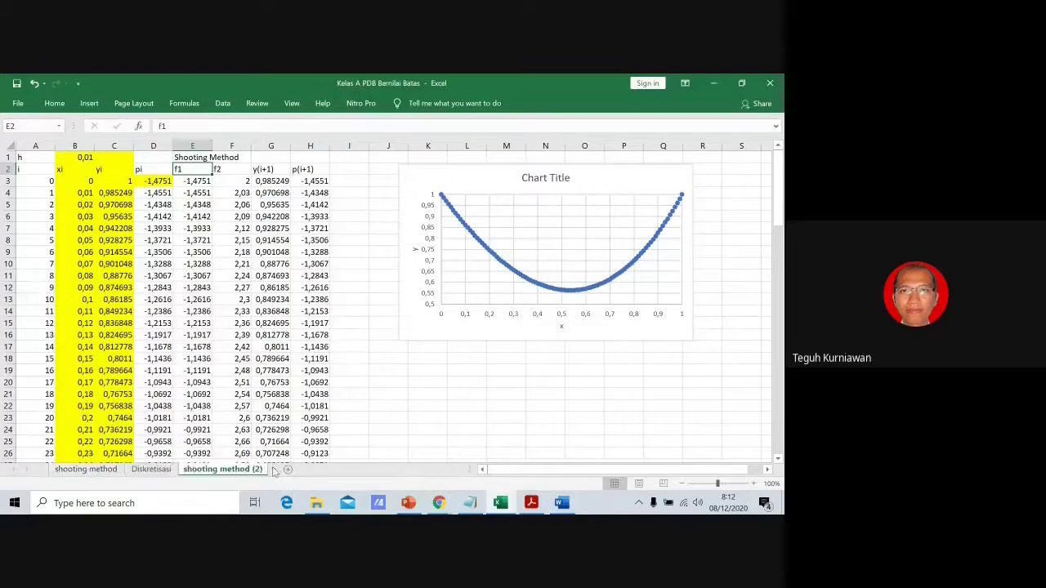
Rename the copied sheet to shooting method dx=0,1.
right_click(255, 470)
left_click(281, 398)
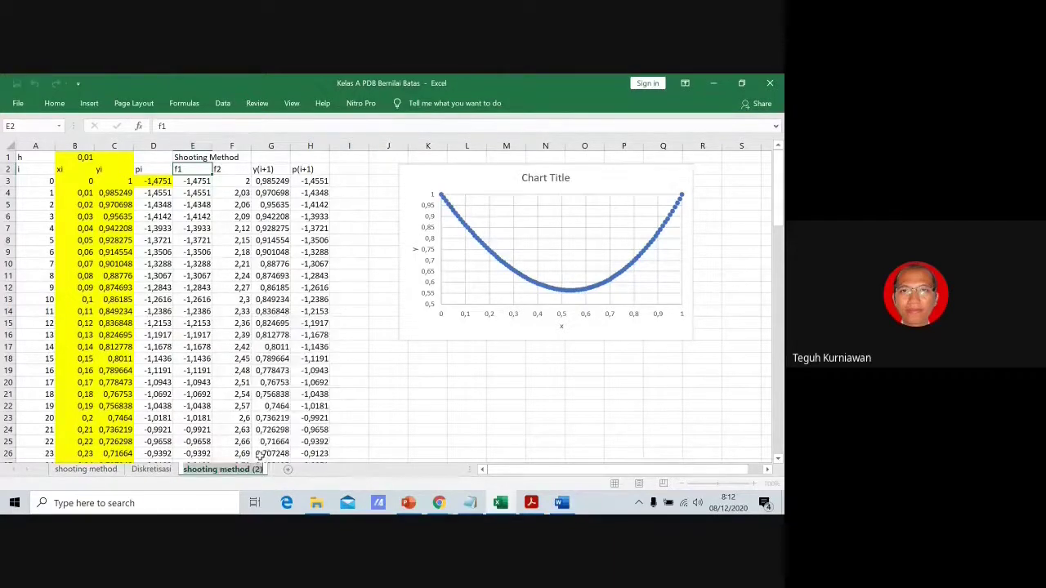
left_click(263, 469)
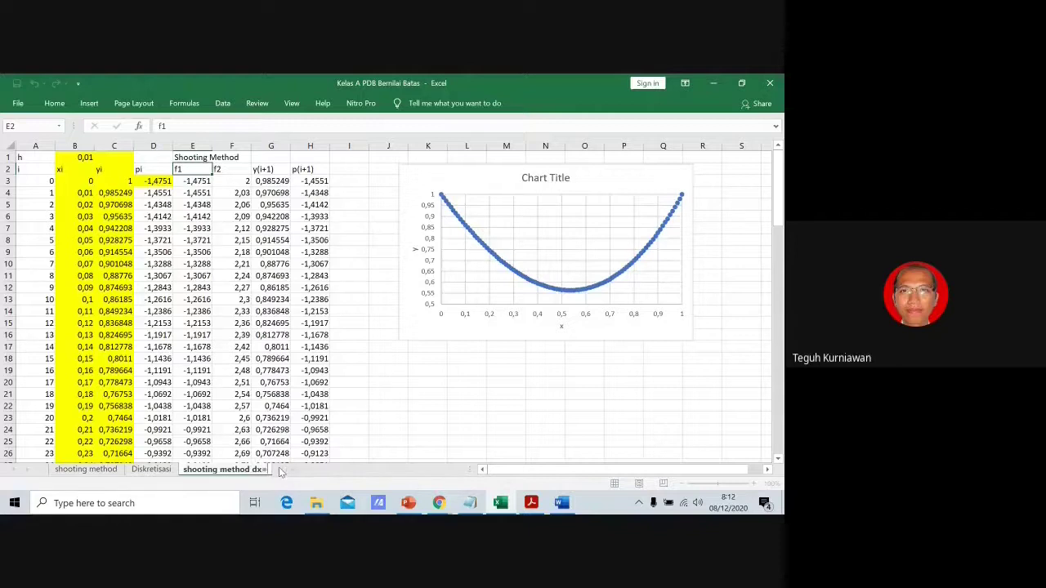
type("dx=0,1")
key("Return")
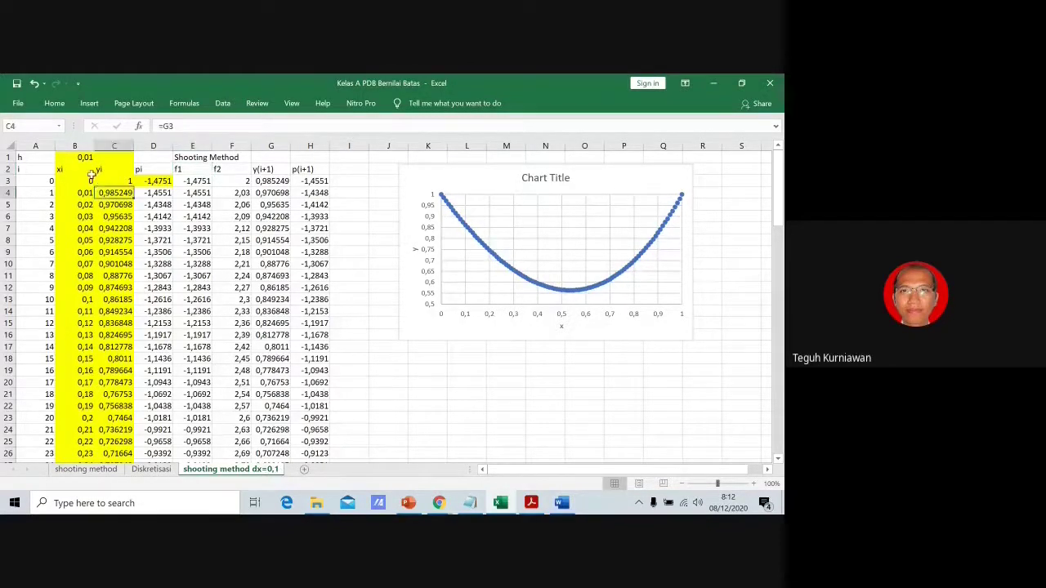
Change the step size h in B1 of the copied sheet to 0,1 and review the recalculated rows.
left_click(90, 155)
left_click(170, 126)
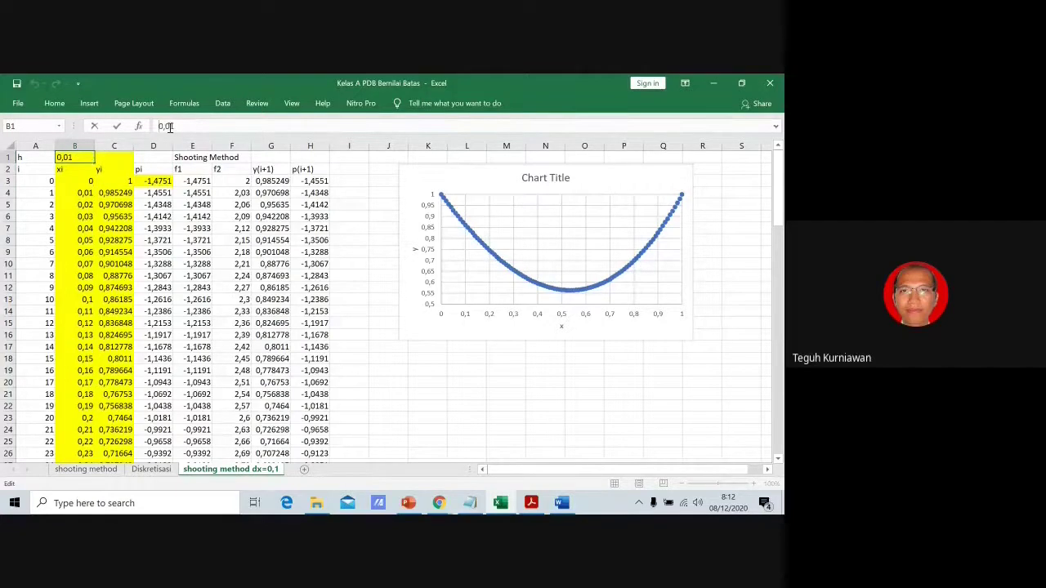
key("BackSpace")
key("Return")
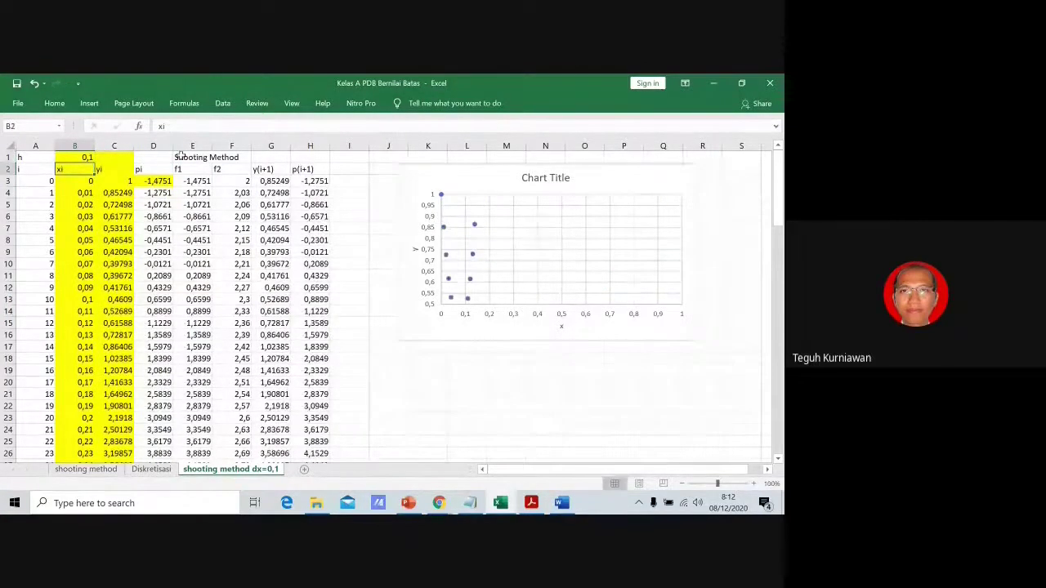
scroll(152, 212, "down", 10)
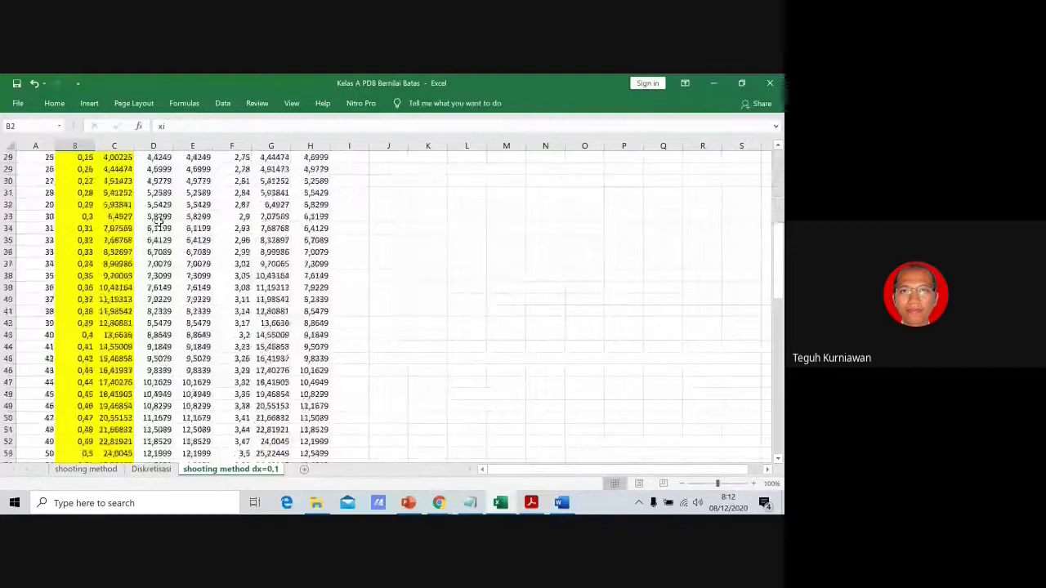
scroll(163, 226, "down", 16)
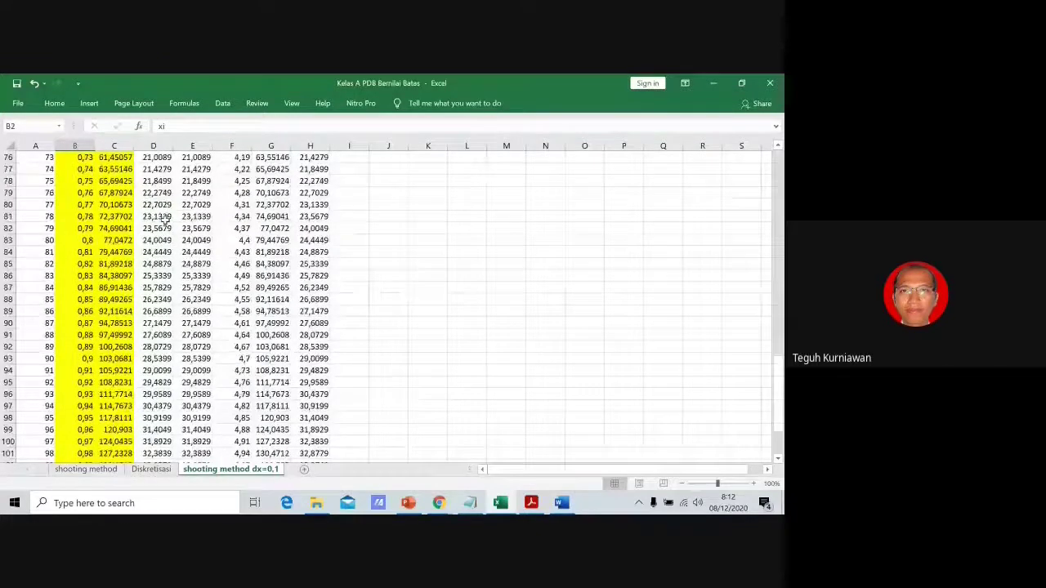
scroll(166, 218, "up", 20)
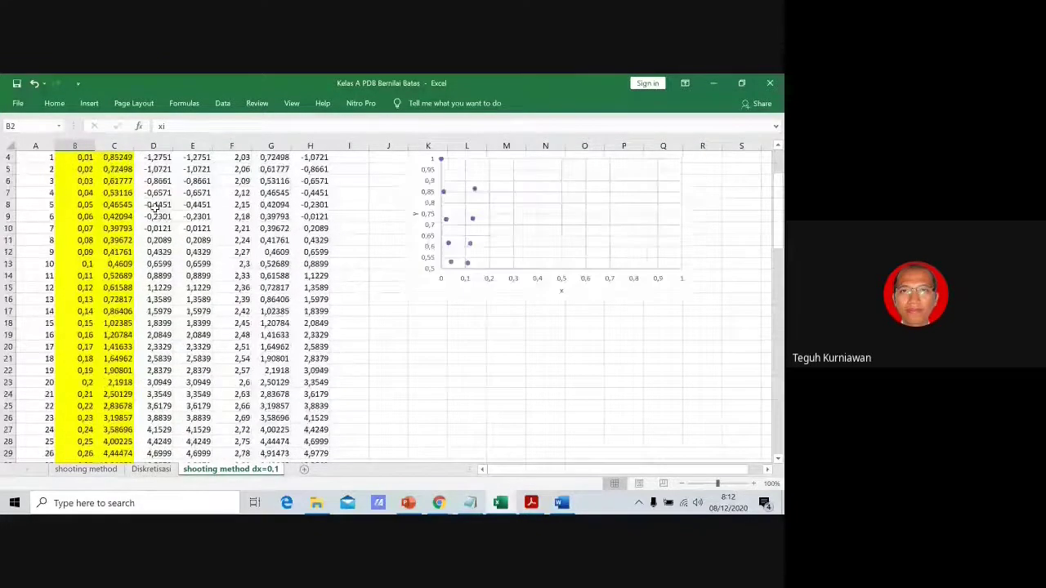
Set the xi value in B4 to 0,1 and extend the 0,1 increments down to B13.
left_click(76, 192)
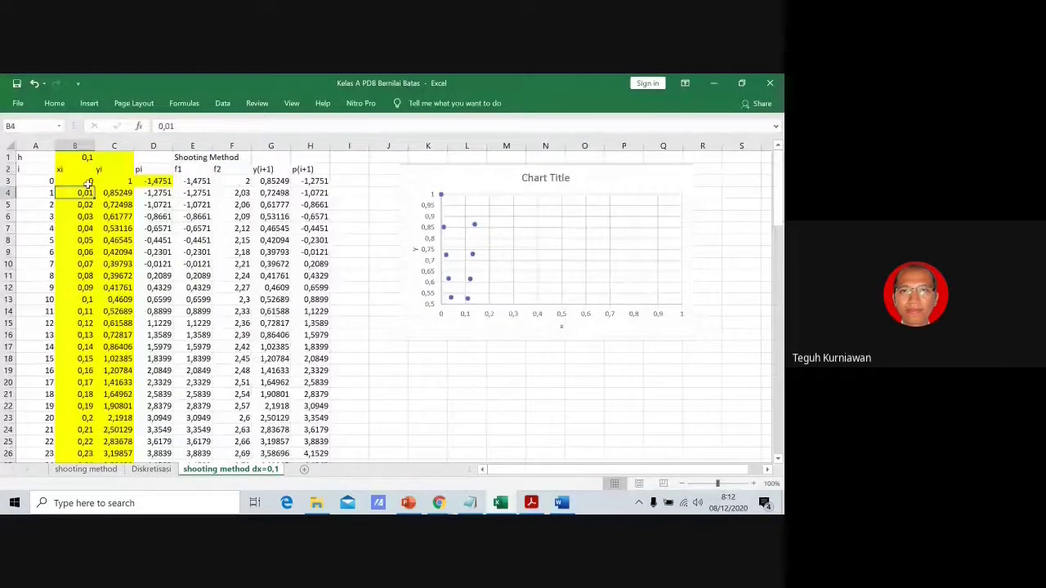
type("0")
key("Return")
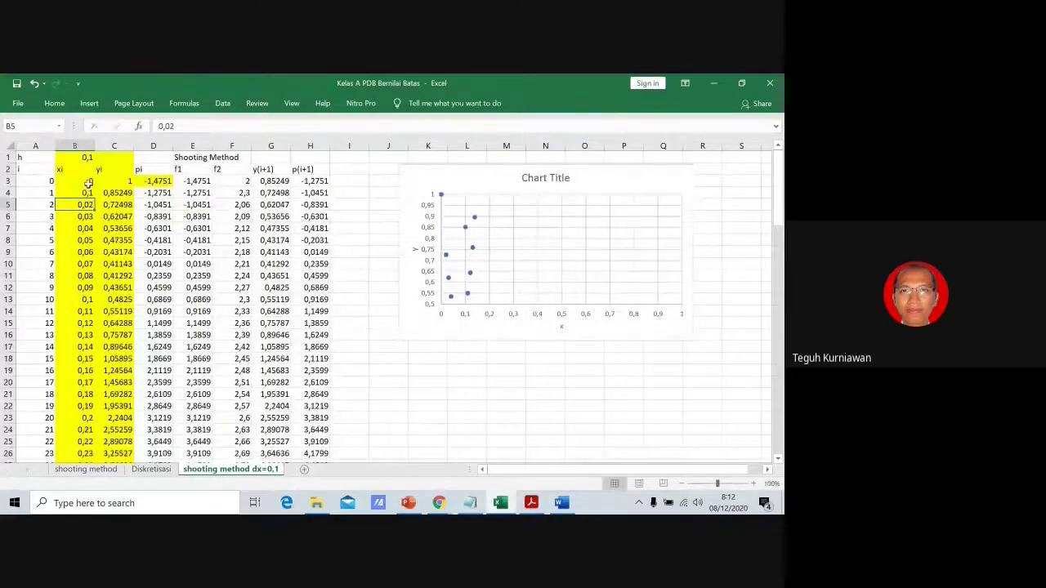
left_click_drag(88, 183, 85, 299)
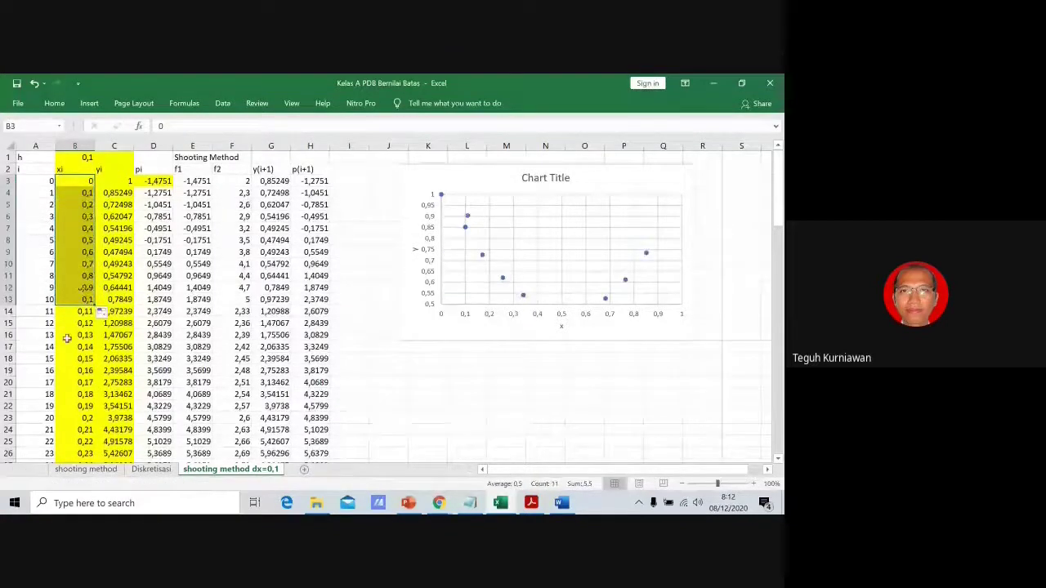
left_click(68, 344)
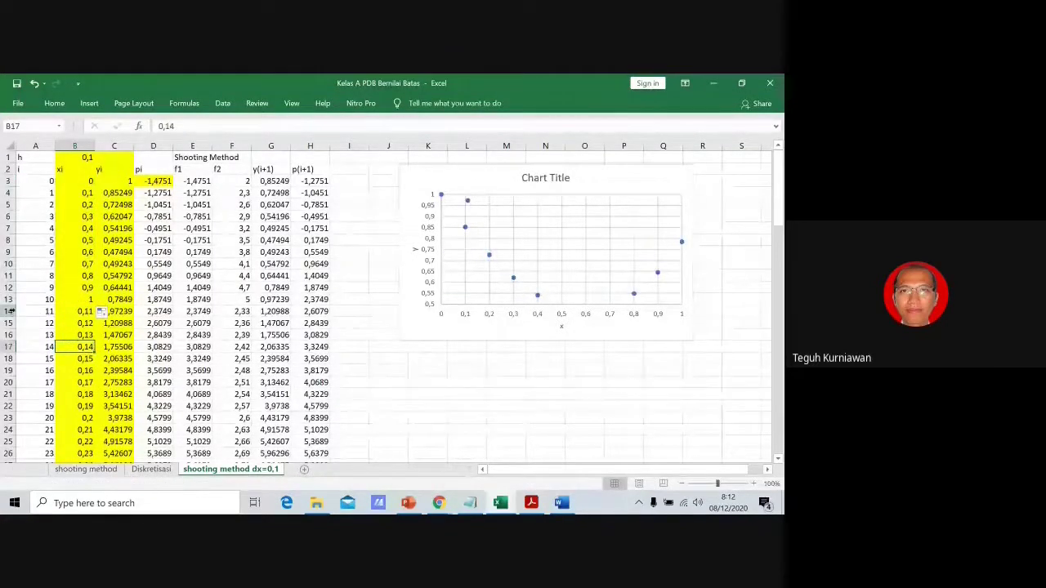
Delete the surplus rows from row 14 downward so the table ends at i = 10, and check the last xi and yi cells.
left_click_drag(7, 312, 11, 422)
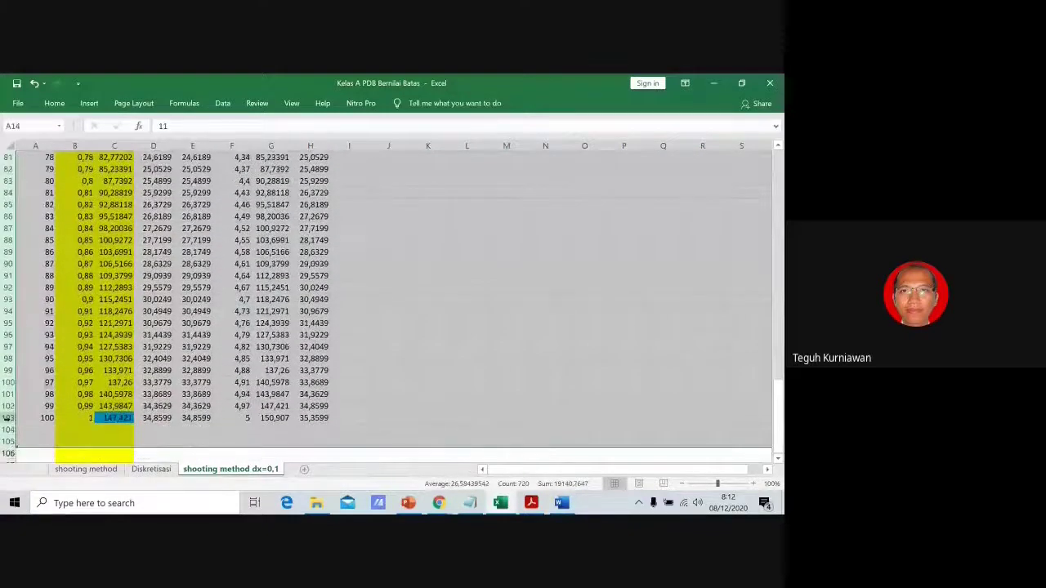
right_click(11, 422)
left_click(40, 335)
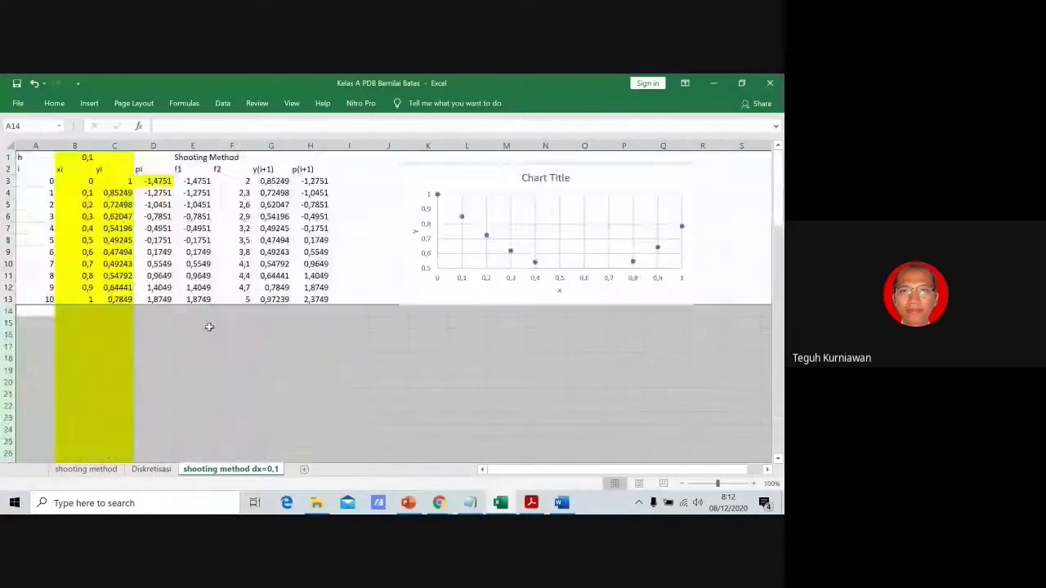
left_click(219, 358)
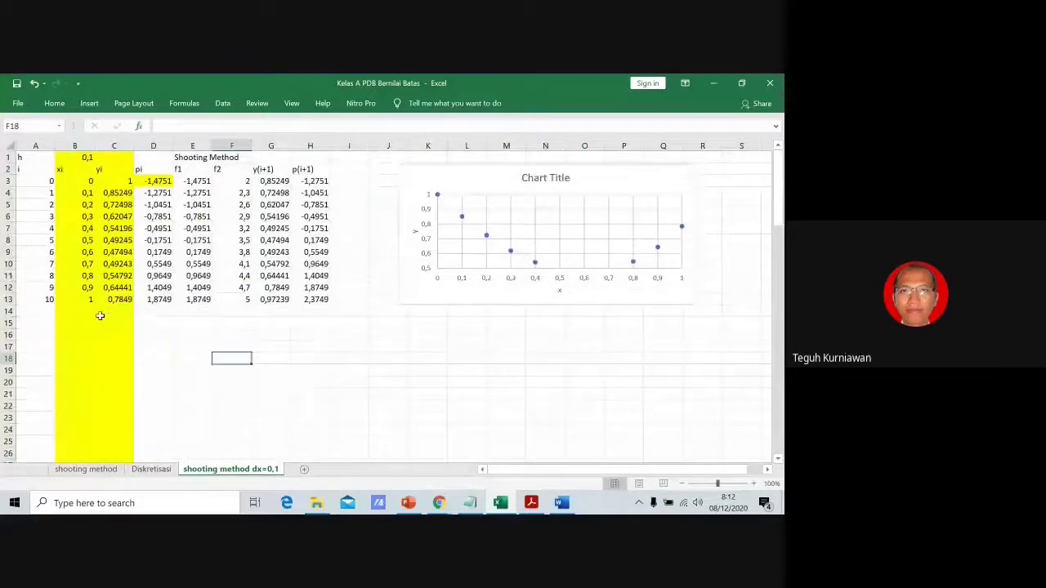
left_click(98, 313)
left_click(88, 300)
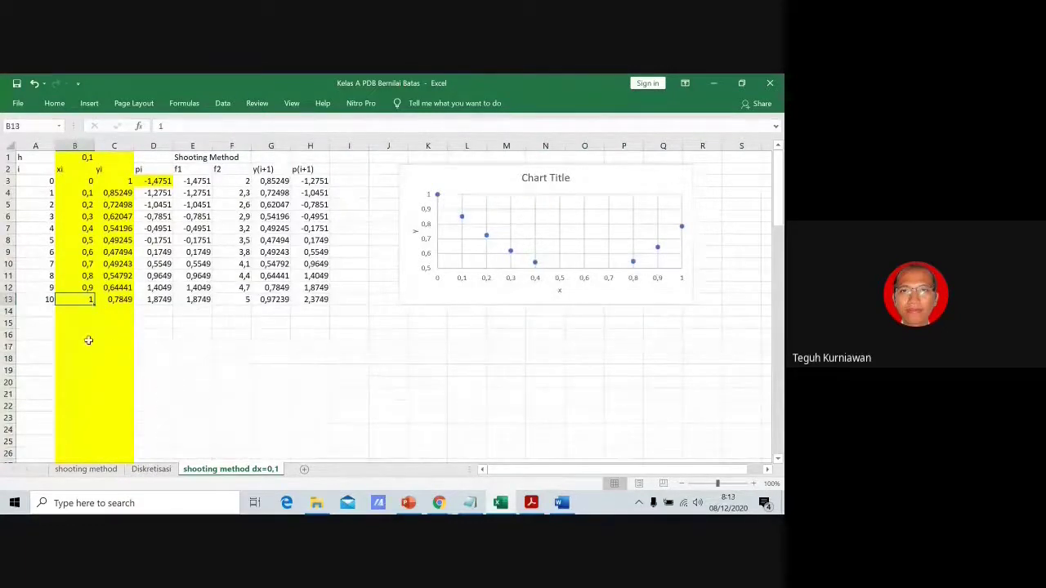
left_click(117, 300)
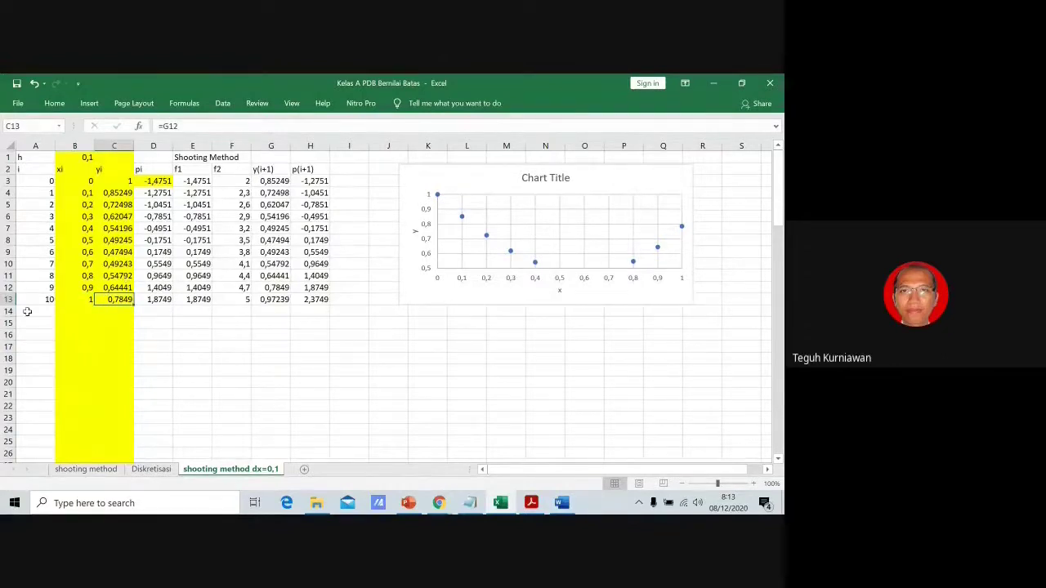
Remove the yellow fill from the xi and yi columns B and C.
left_click_drag(75, 145, 114, 145)
left_click(54, 104)
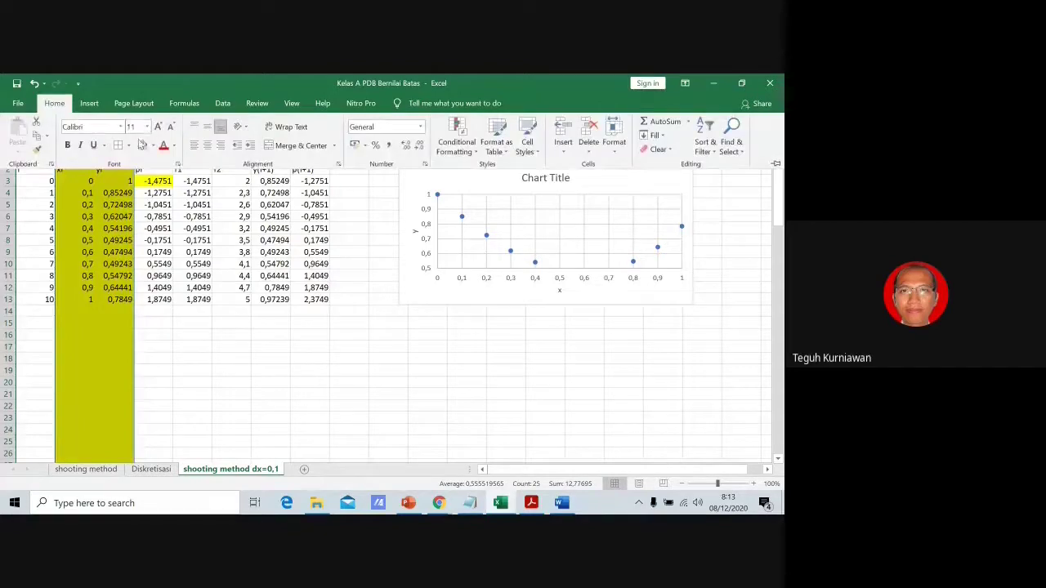
left_click(153, 145)
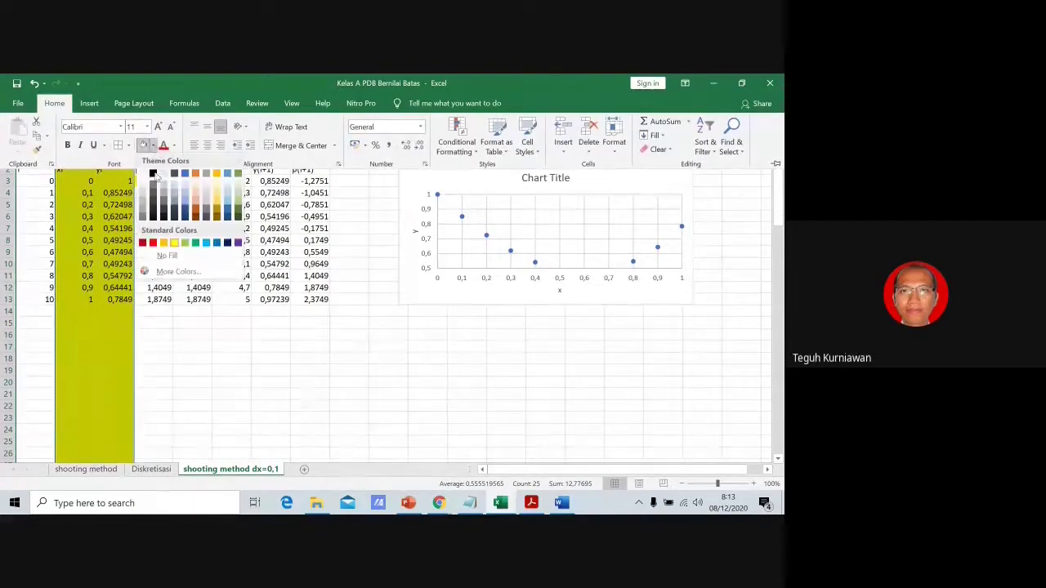
left_click(163, 255)
left_click(154, 276)
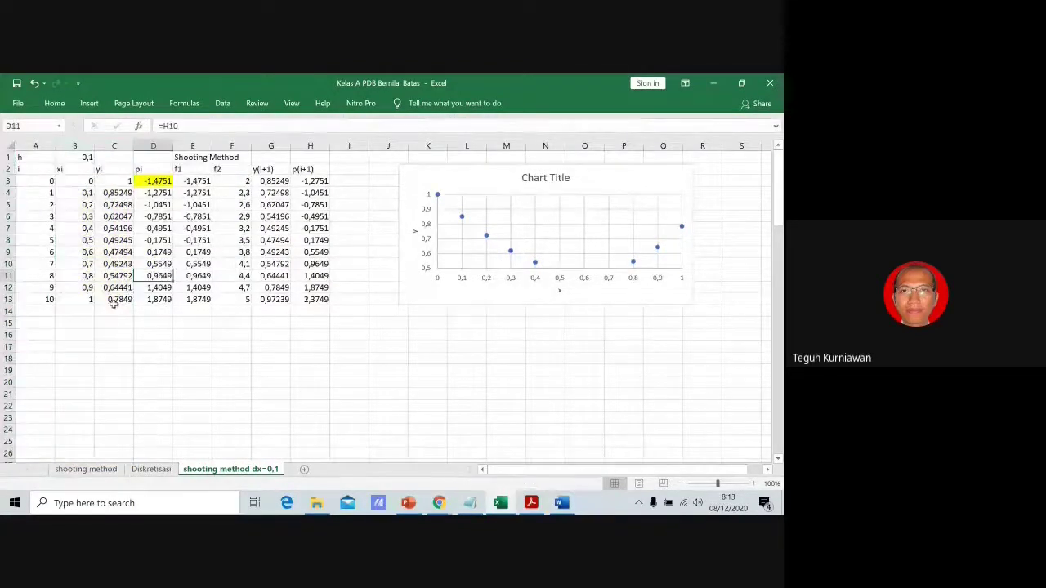
Run Goal Seek to bring C13 to the value 1 by changing the initial slope in D3, and accept the solution.
left_click(119, 299)
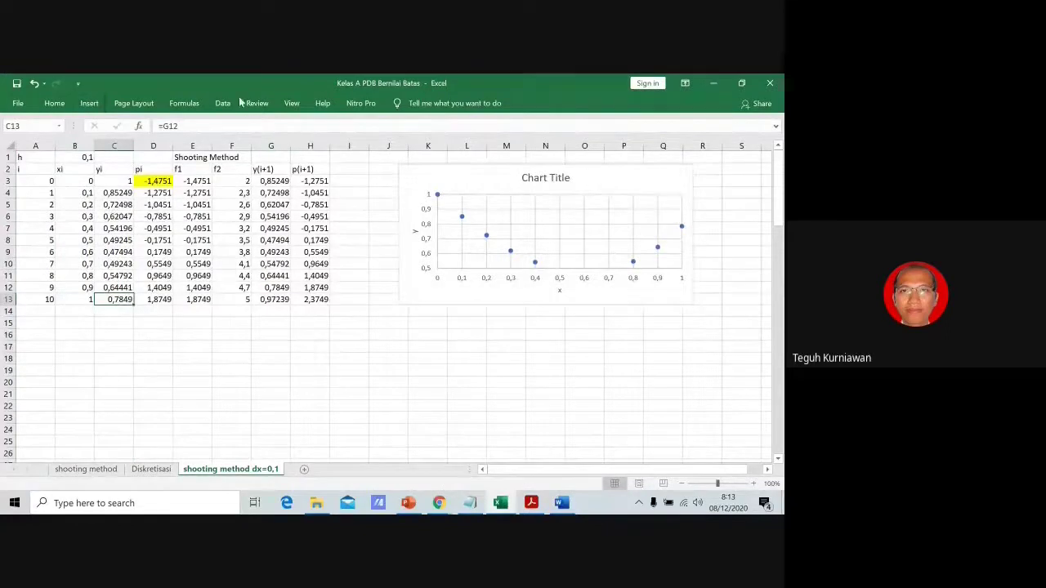
left_click(53, 103)
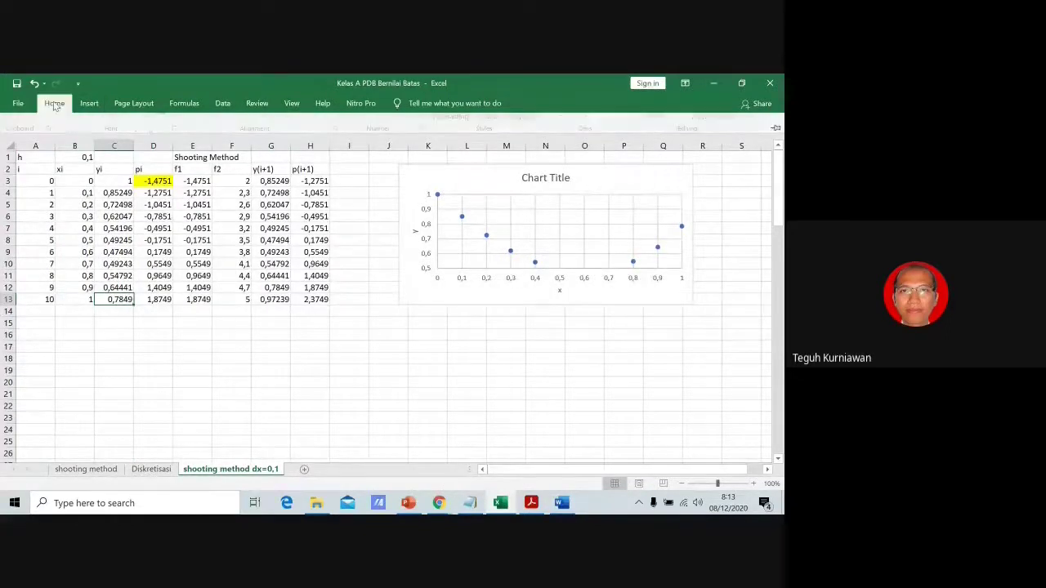
left_click(223, 103)
left_click(573, 145)
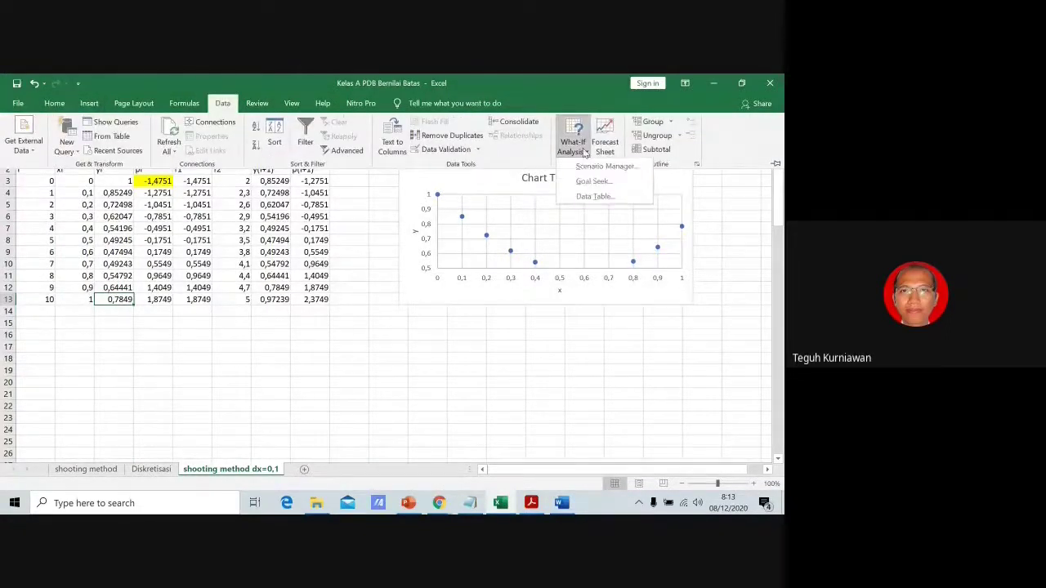
left_click(592, 179)
left_click(335, 268)
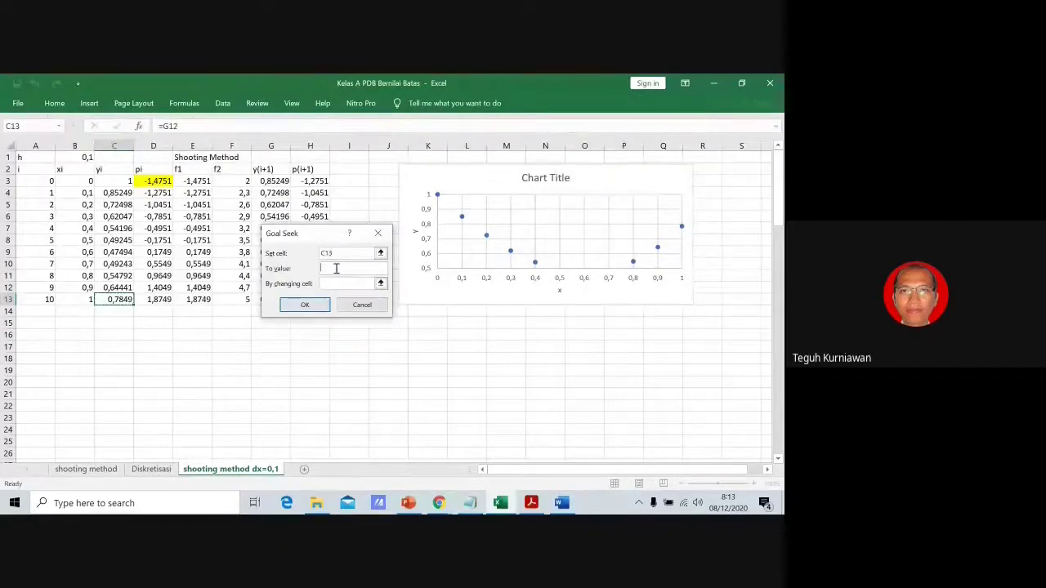
left_click(380, 284)
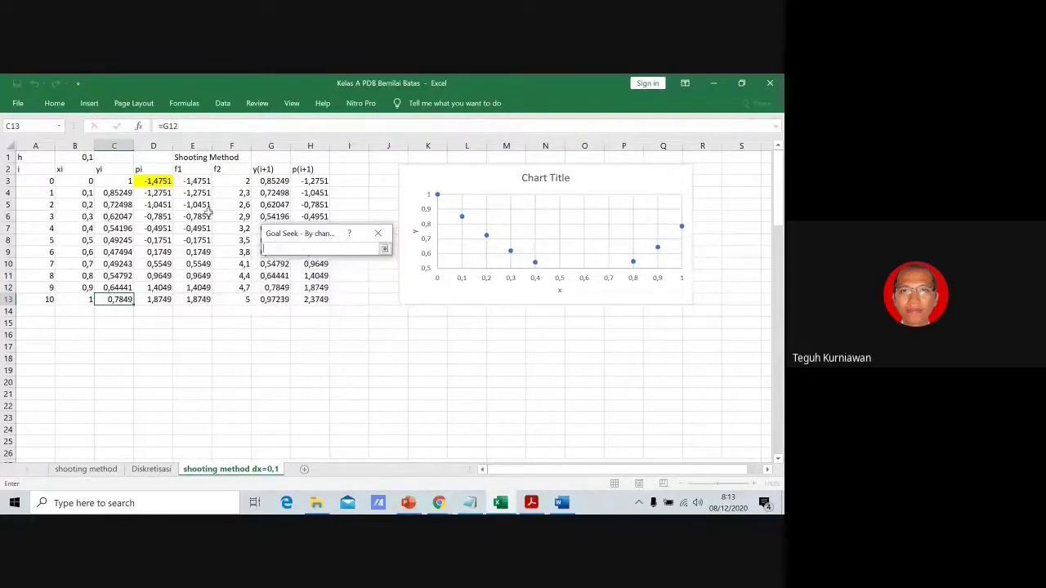
left_click(155, 181)
left_click(384, 248)
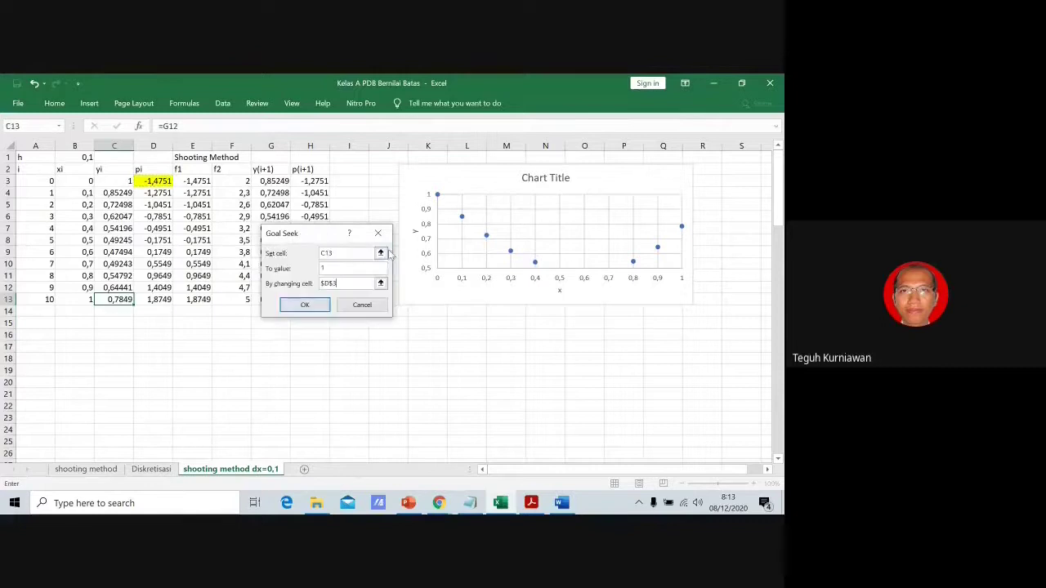
left_click(321, 311)
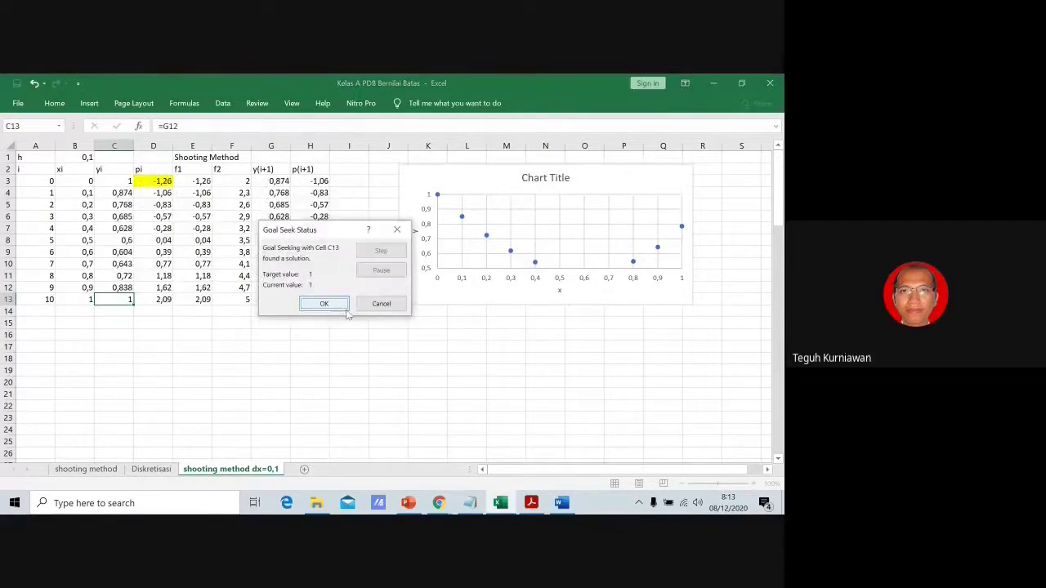
left_click(325, 305)
left_click(439, 325)
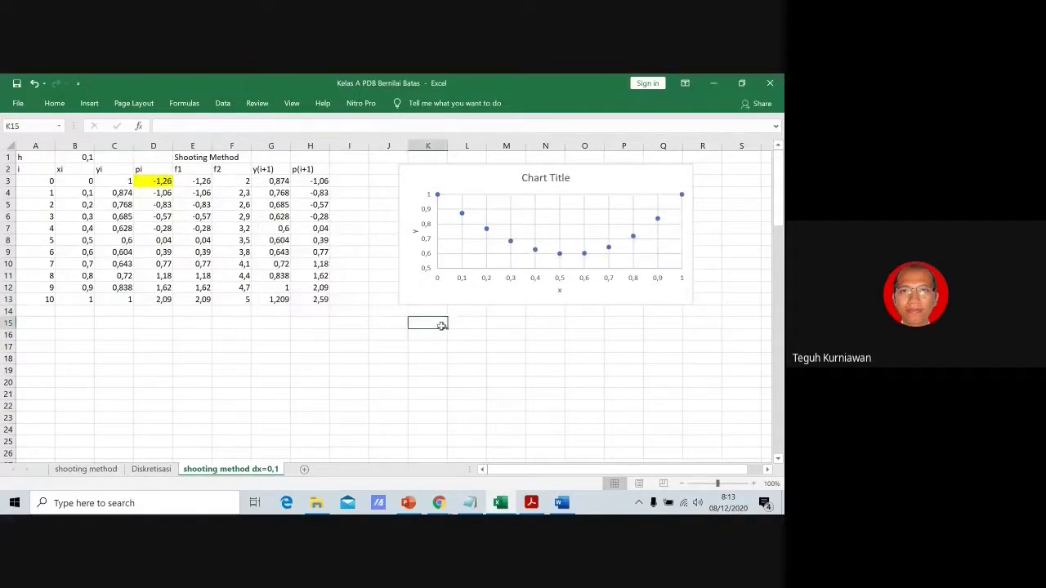
left_click(587, 290)
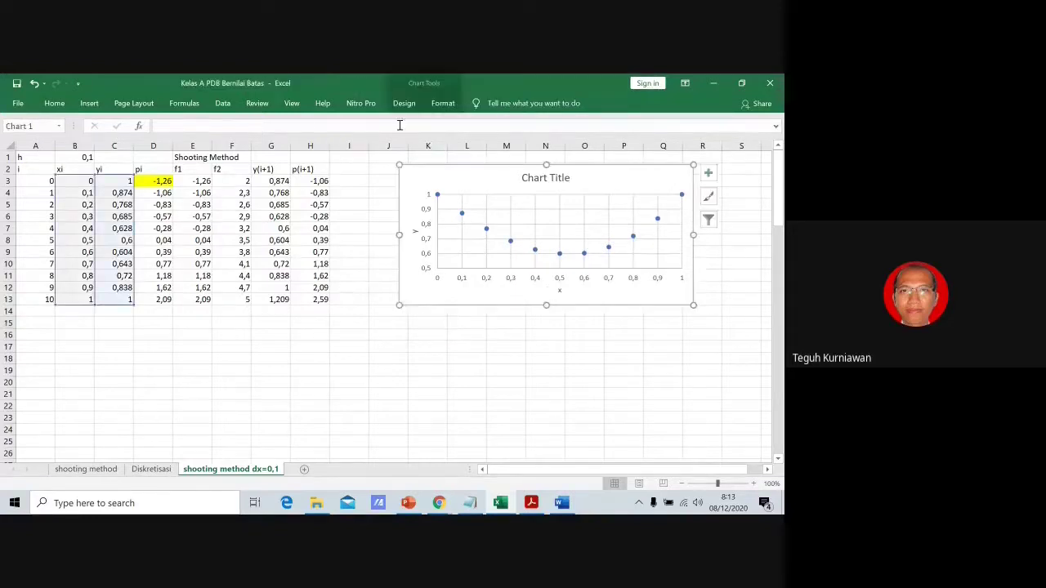
left_click(403, 104)
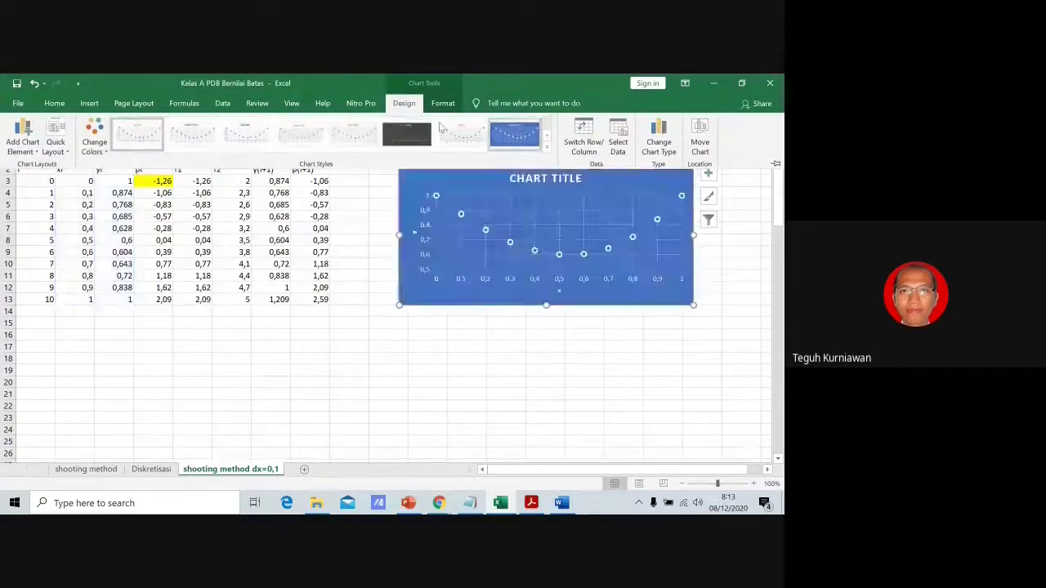
left_click(441, 104)
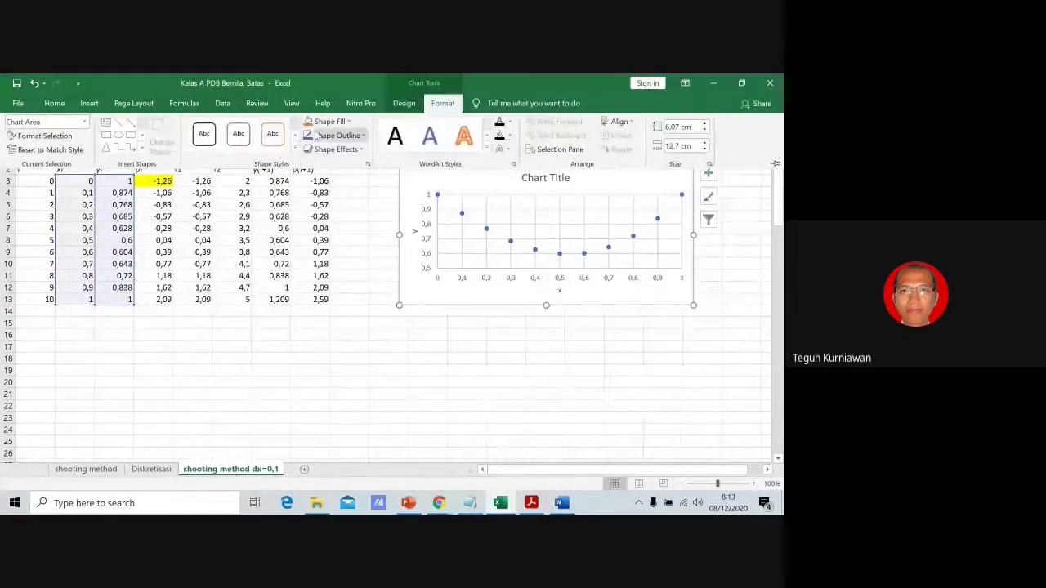
left_click(403, 104)
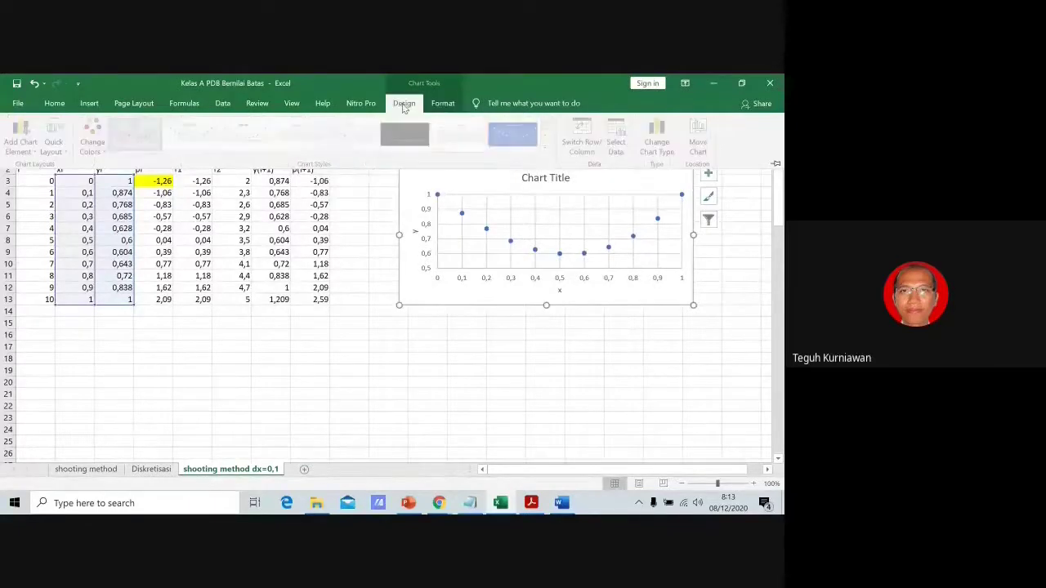
left_click(369, 104)
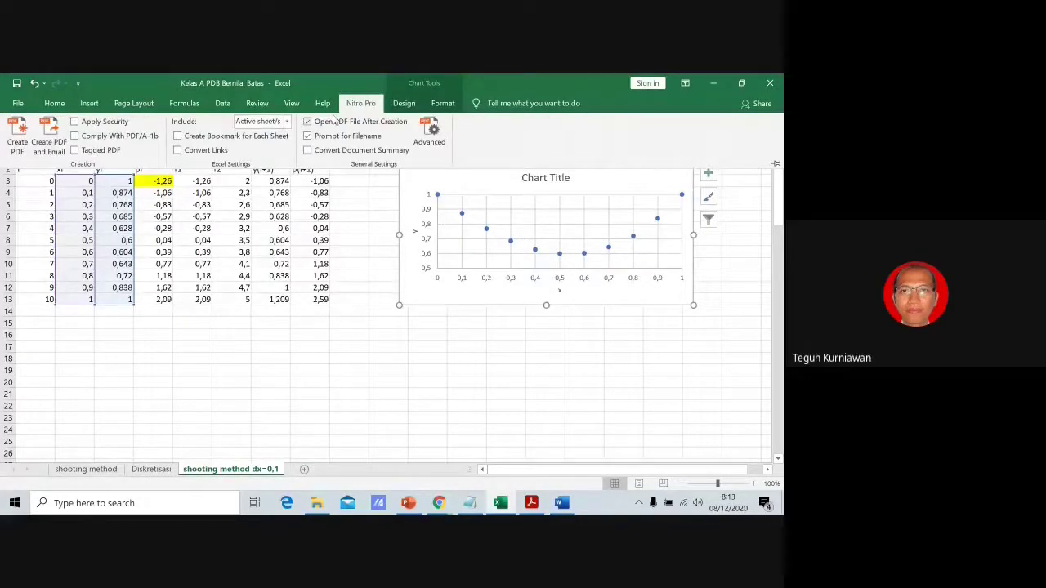
Move the chart closer to the calculation table, so that it starts in column I.
left_click(505, 192)
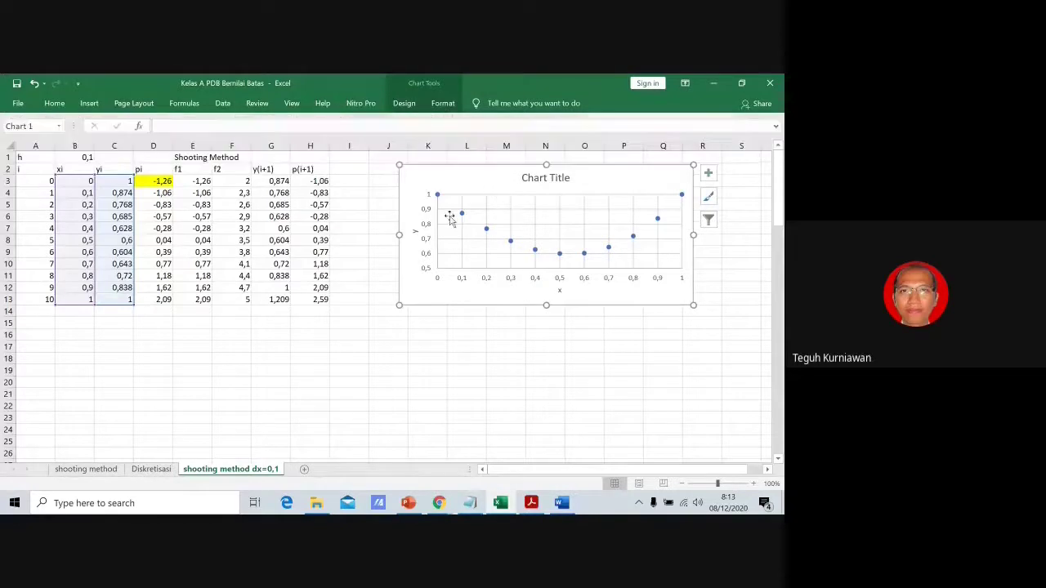
left_click_drag(646, 299, 599, 318)
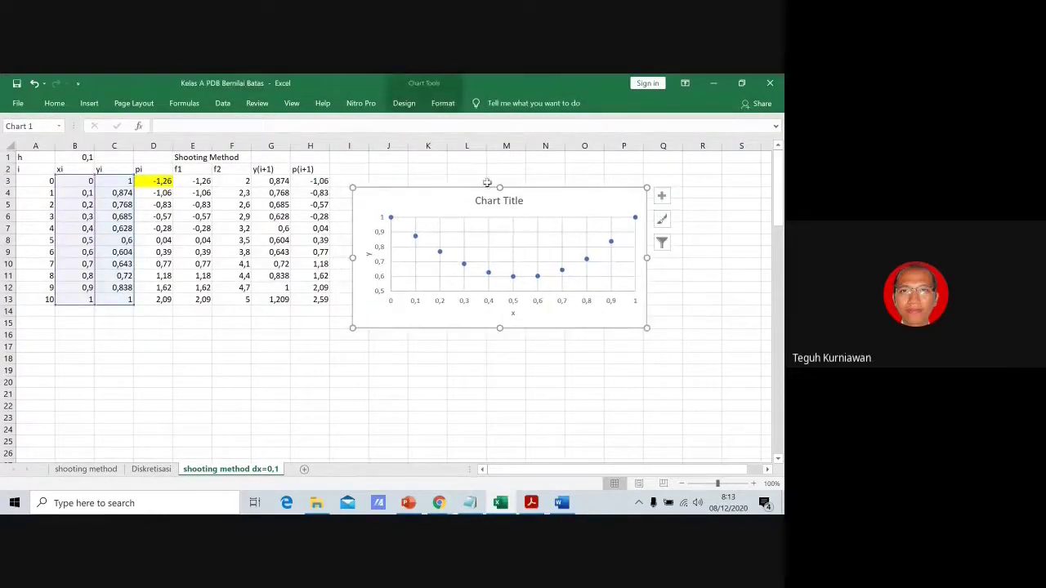
Add a chart series named Diskretisasi with X values M13:M23 and Y values N13:N23 from the Diskretisasi sheet.
right_click(553, 315)
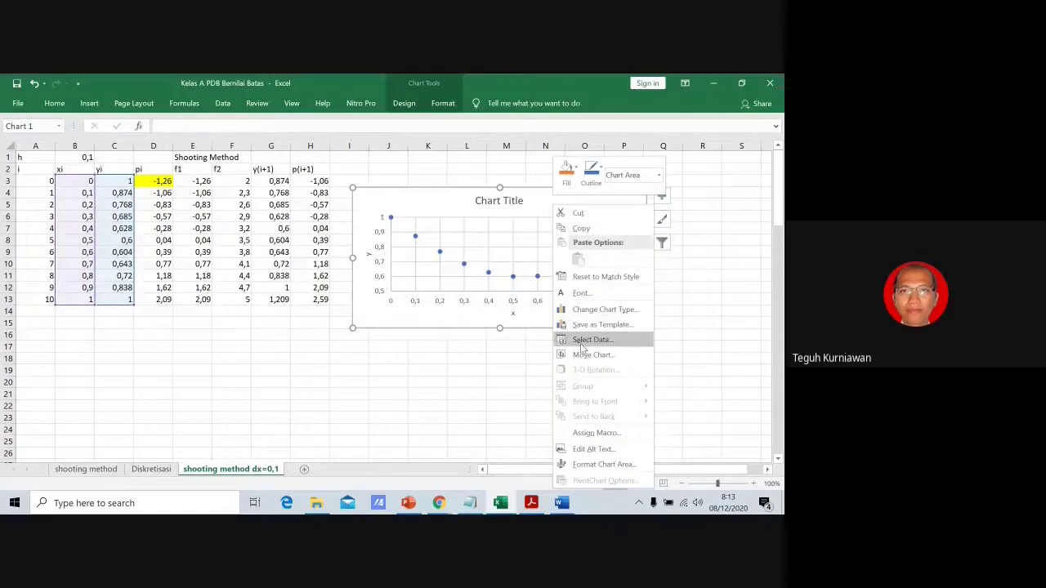
left_click(580, 341)
left_click(186, 282)
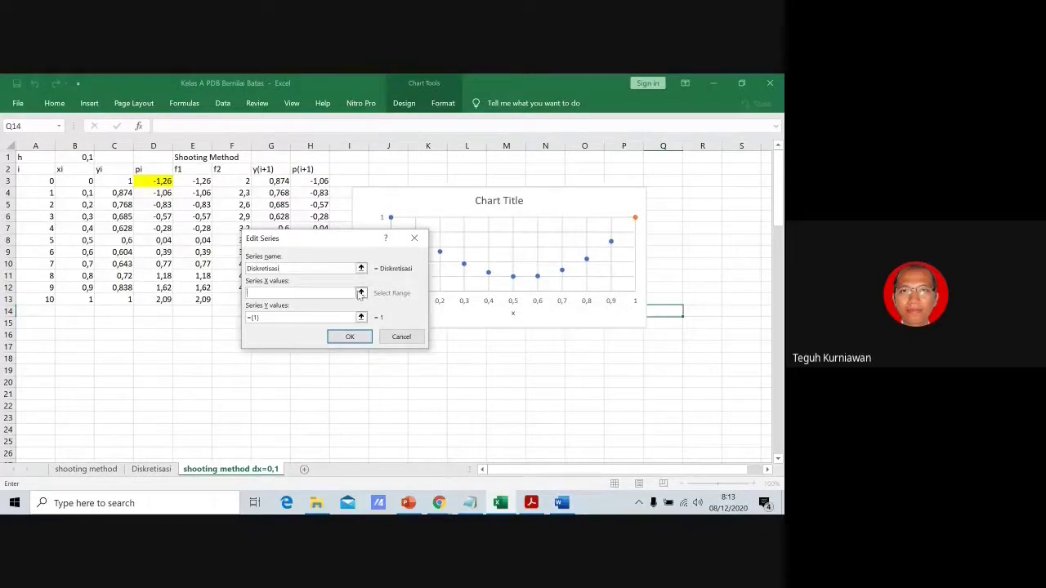
left_click(360, 293)
left_click(152, 468)
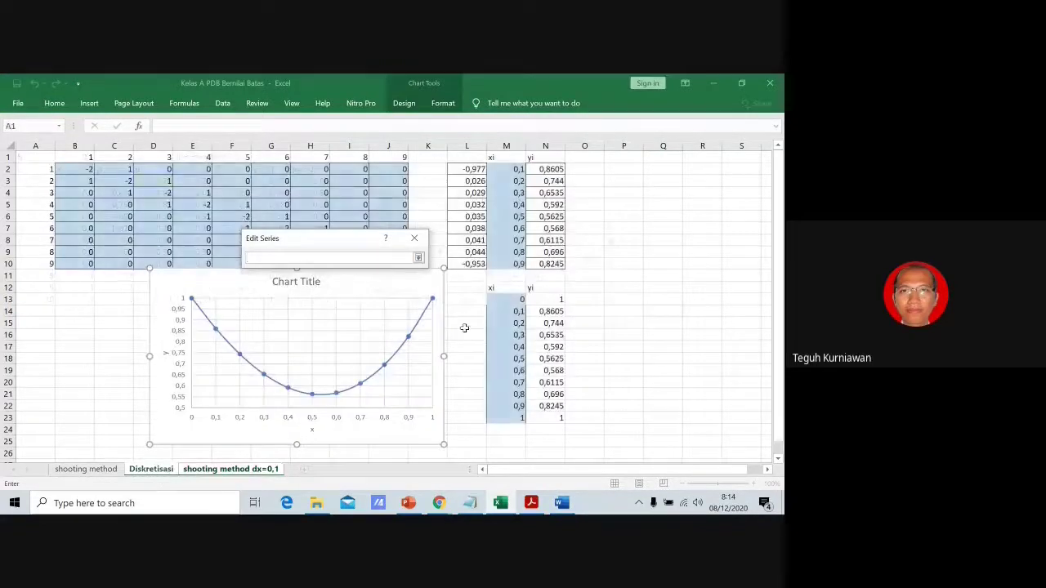
left_click_drag(506, 299, 497, 420)
left_click(417, 259)
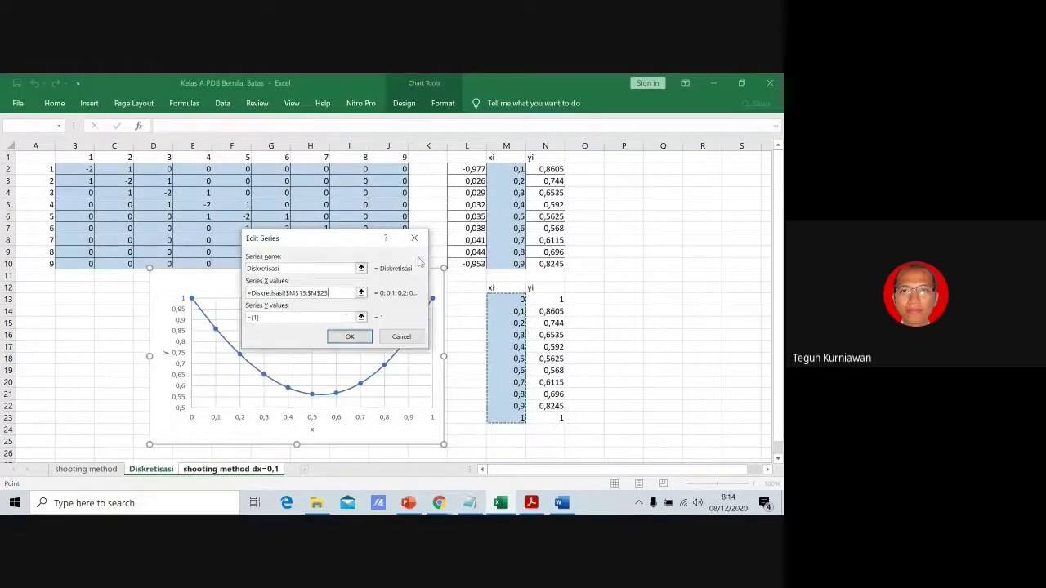
left_click(360, 317)
left_click_drag(547, 301, 551, 418)
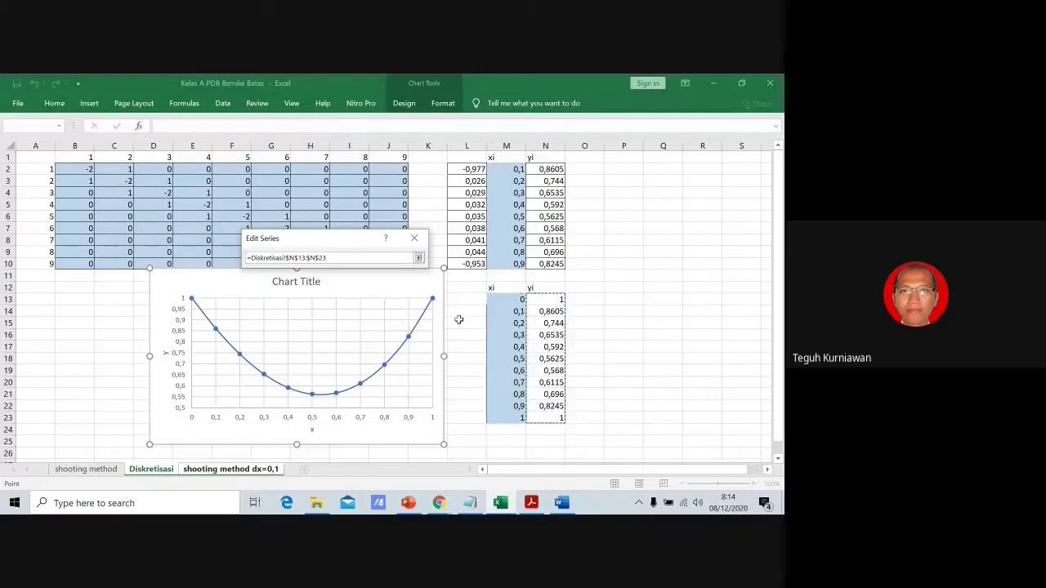
left_click(418, 258)
left_click(350, 335)
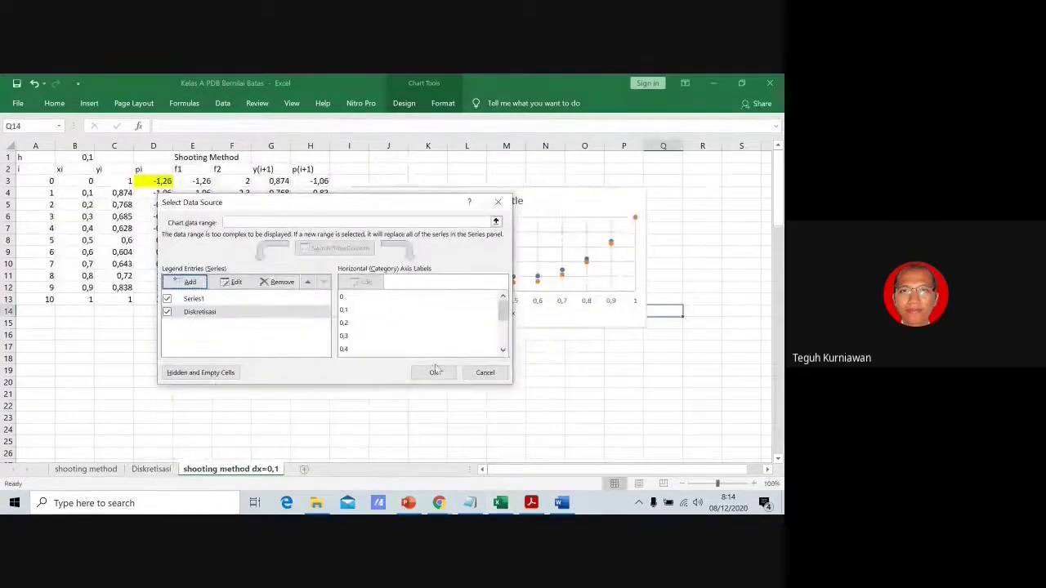
Rename the chart's first series, Series1, as Shooting Method Euler.
left_click(195, 298)
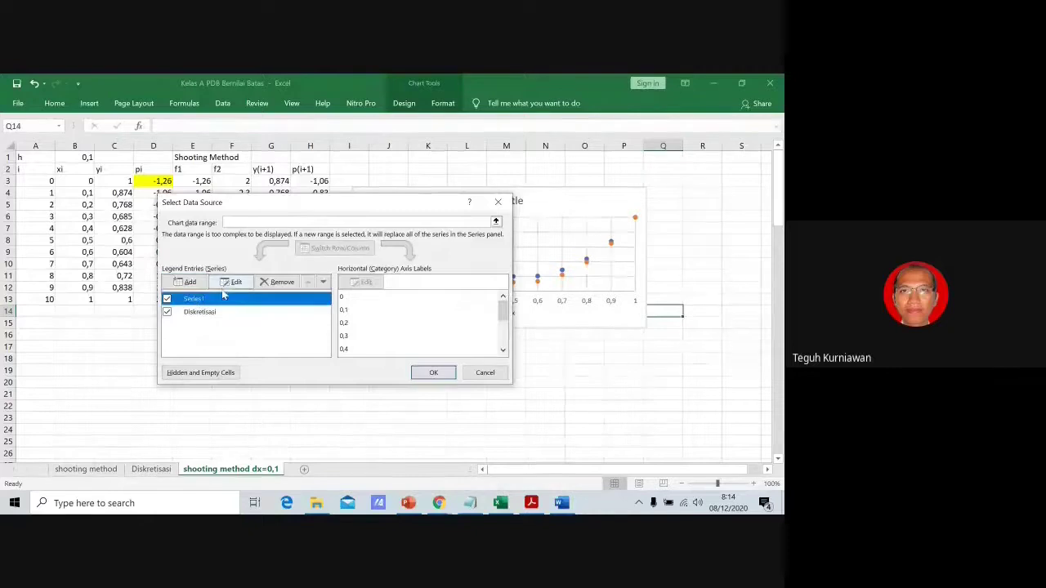
left_click(232, 282)
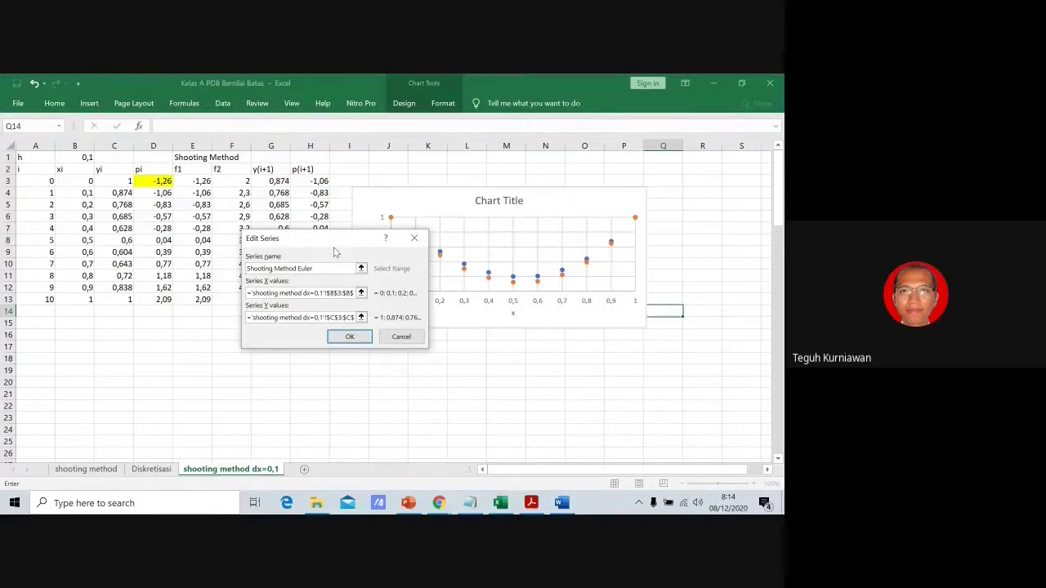
left_click(349, 337)
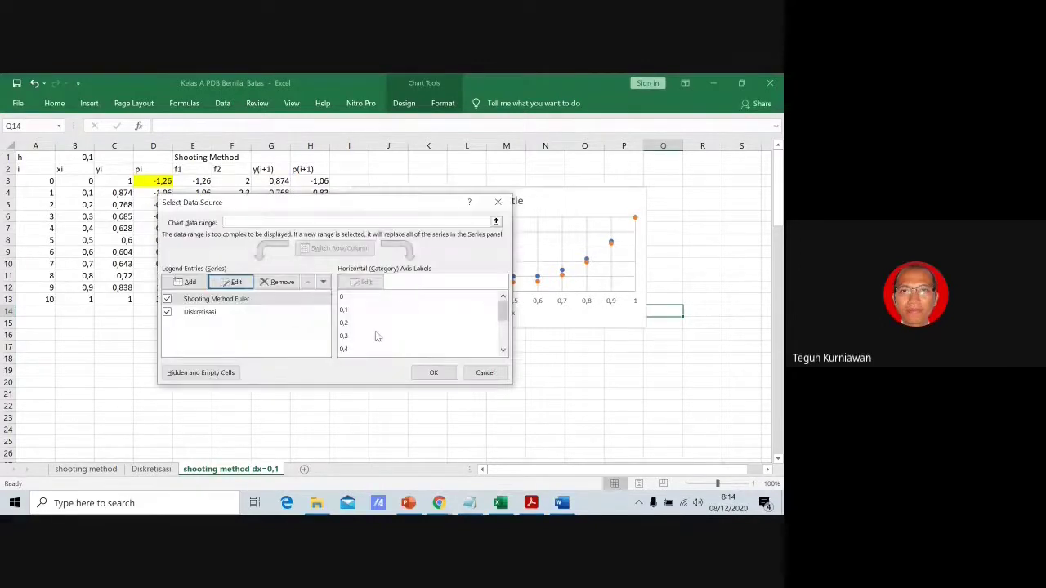
left_click(434, 373)
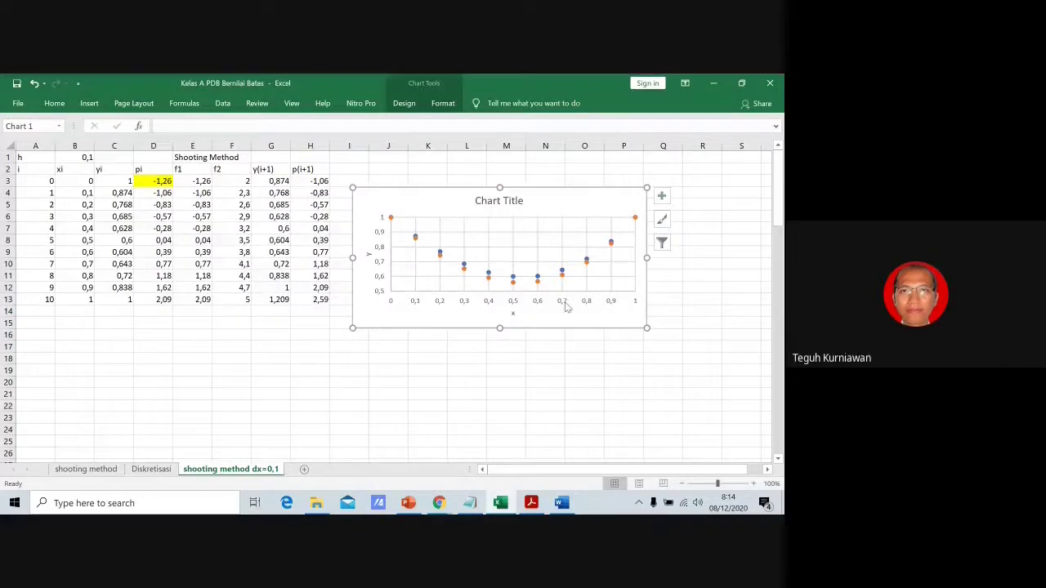
Move the chart down over the lower table rows and add a legend on the chart's right side.
left_click_drag(563, 315, 507, 383)
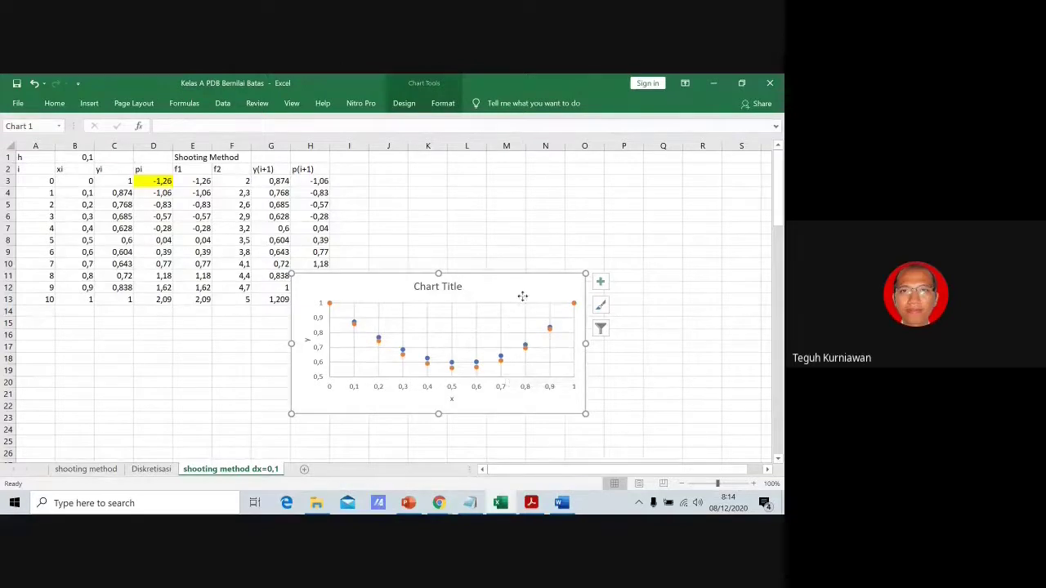
left_click(403, 103)
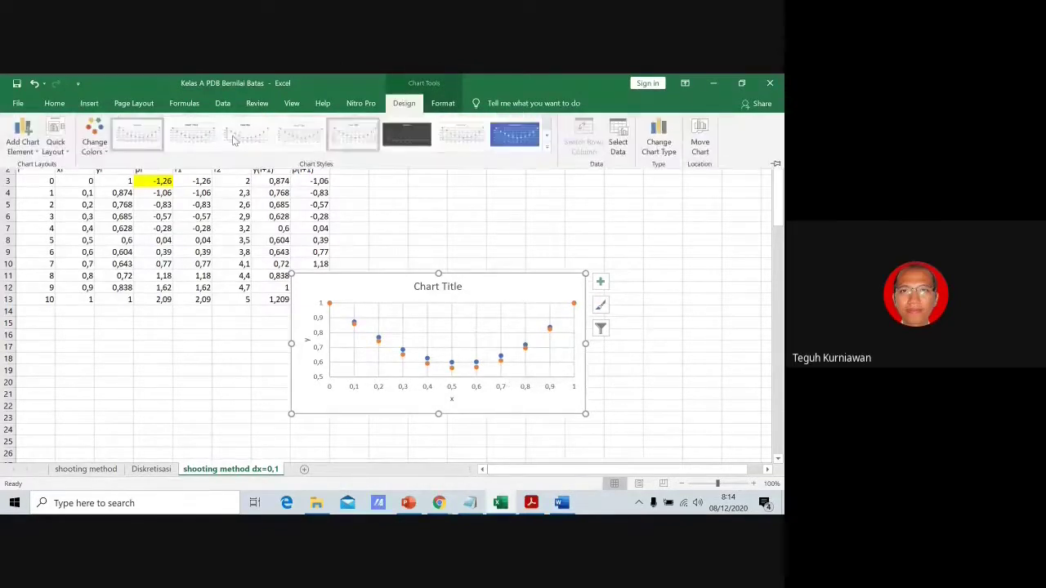
left_click(23, 135)
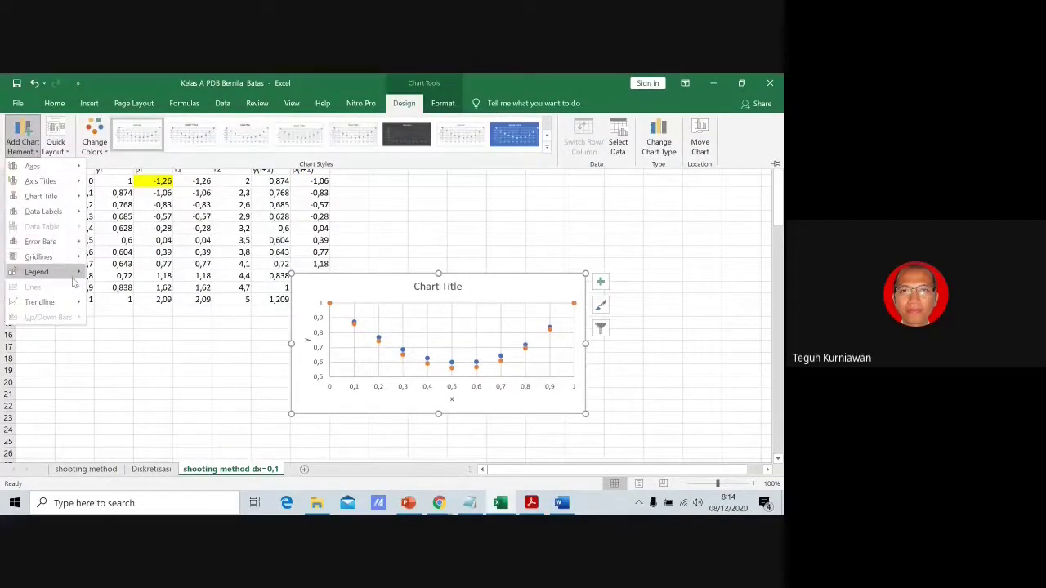
mouse_move(49, 271)
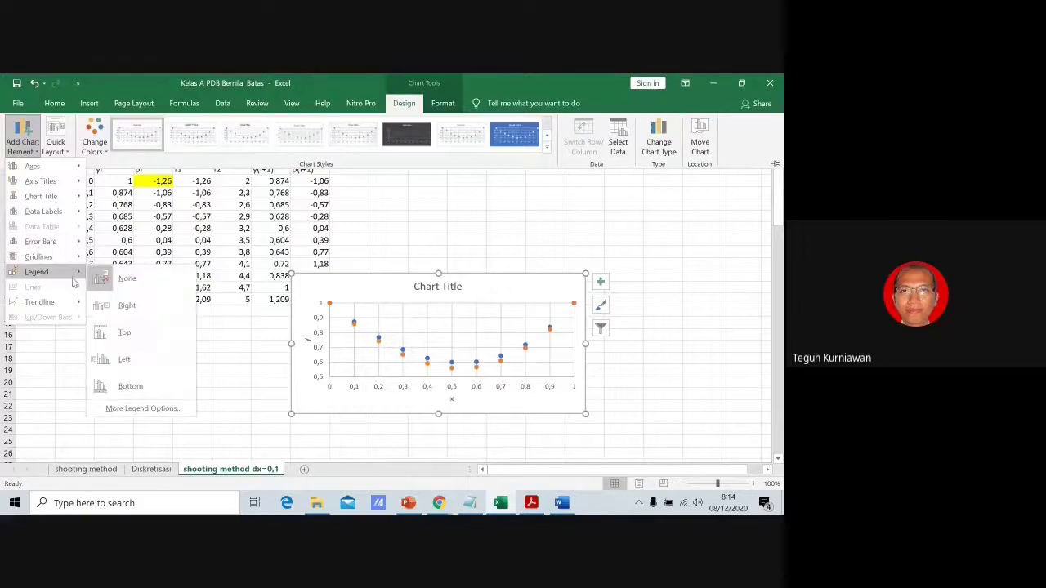
left_click(138, 319)
key("ctrl+F1")
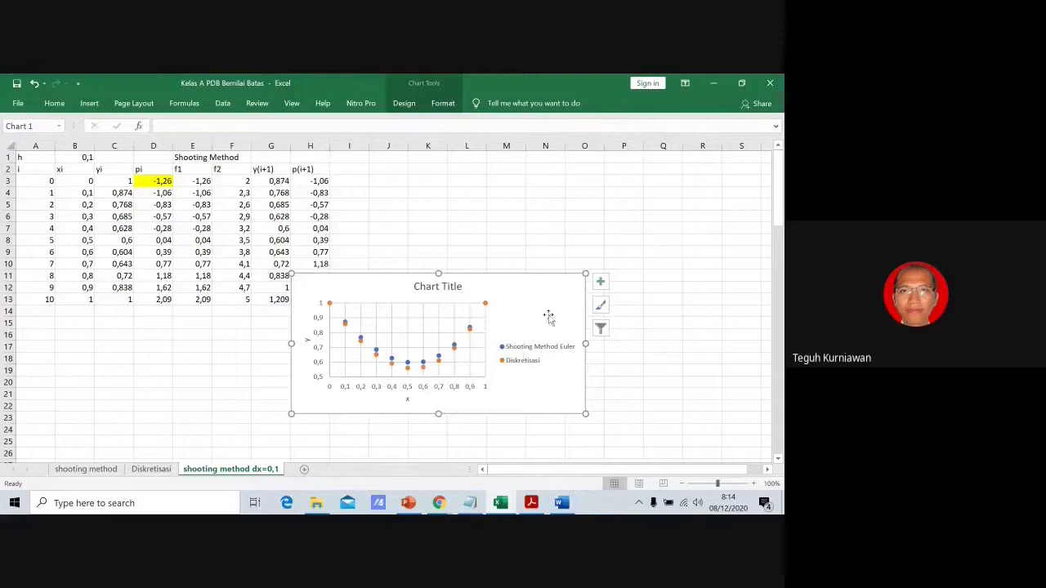
Enlarge the chart and move it up so that it spans about rows 3 to 19, starting in column H.
left_click_drag(585, 274, 661, 209)
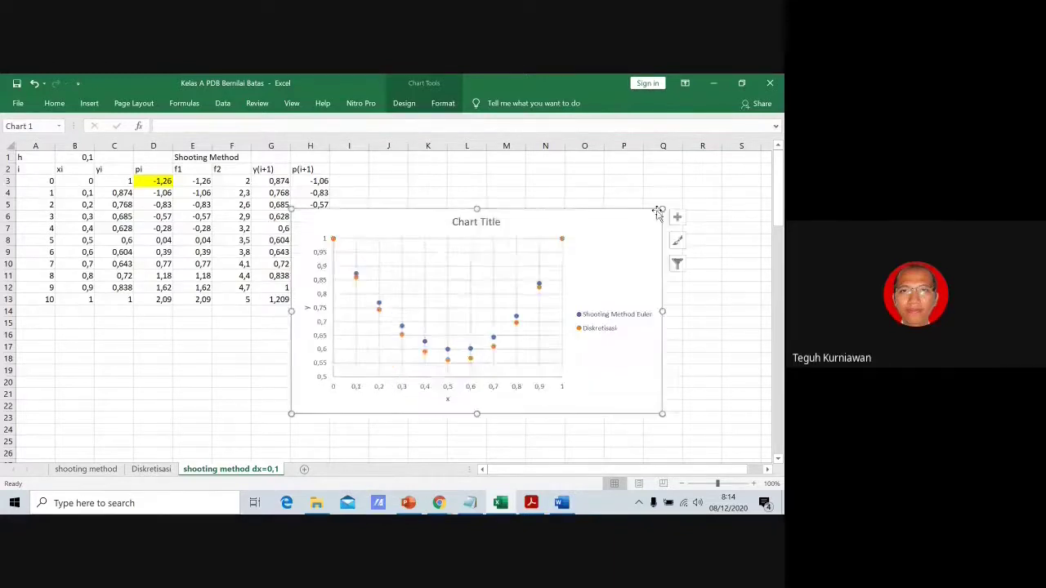
left_click_drag(605, 238, 623, 203)
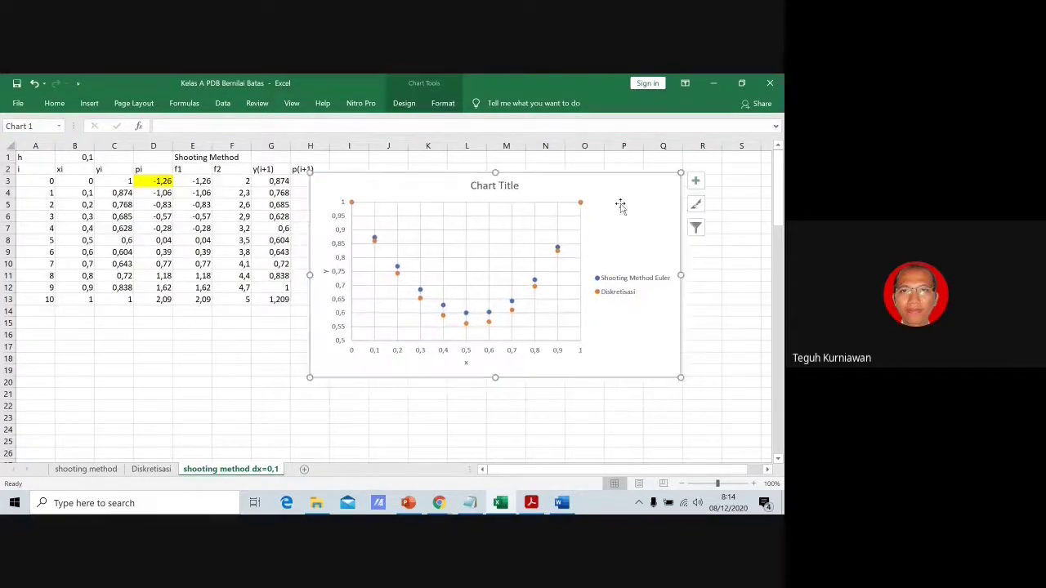
left_click(559, 251)
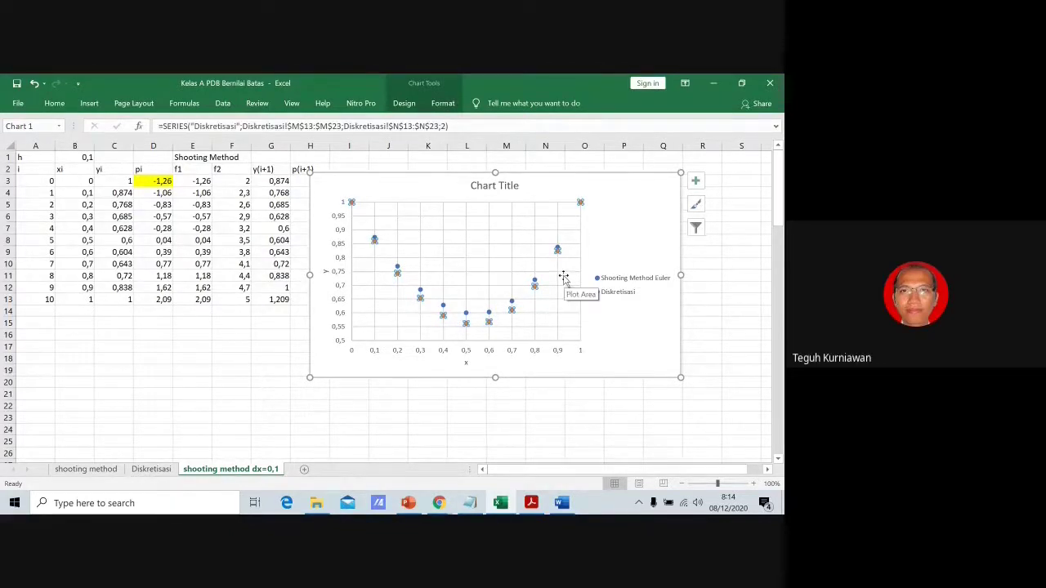
left_click(597, 326)
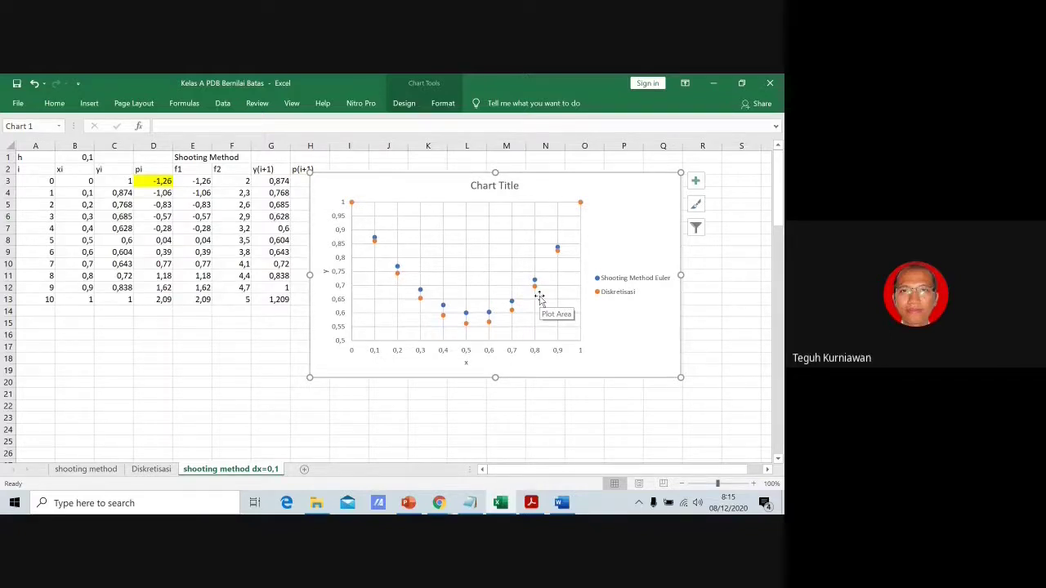
Add a chart series named Shooting Method Euler dx=0,01 with X values B3:B103 from the shooting method sheet.
right_click(613, 316)
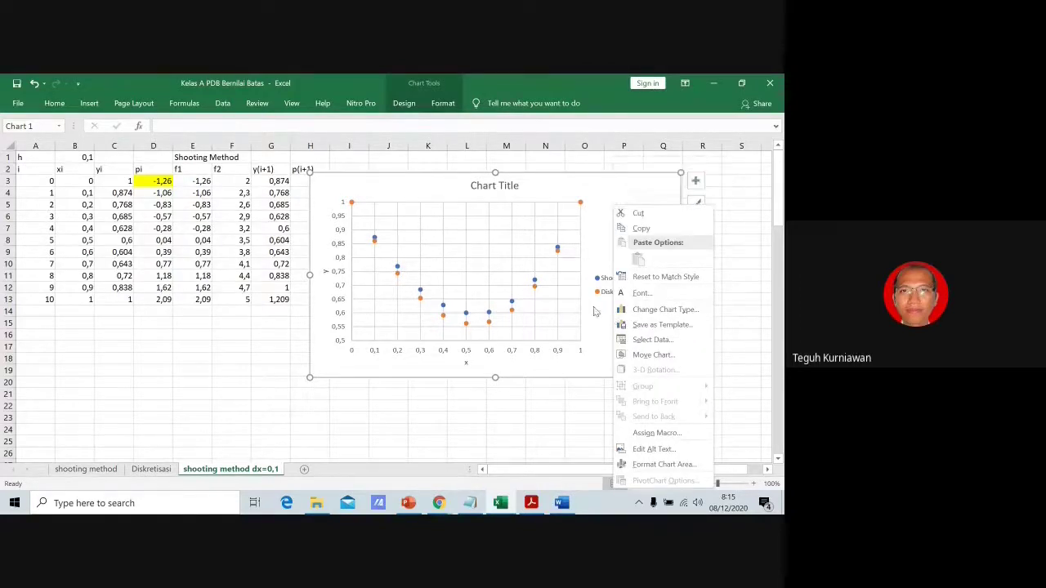
left_click(611, 320)
right_click(601, 328)
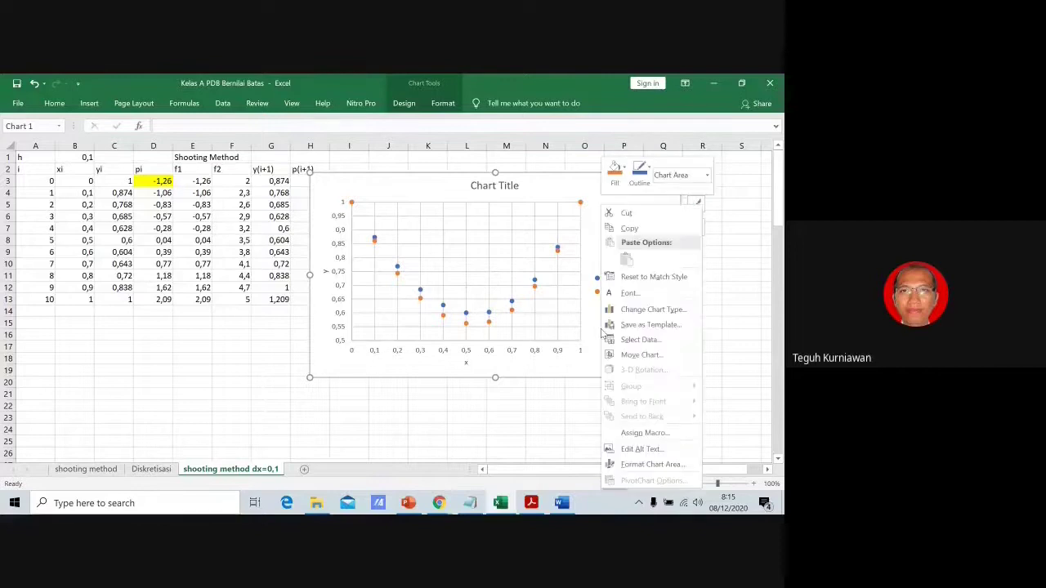
left_click(631, 338)
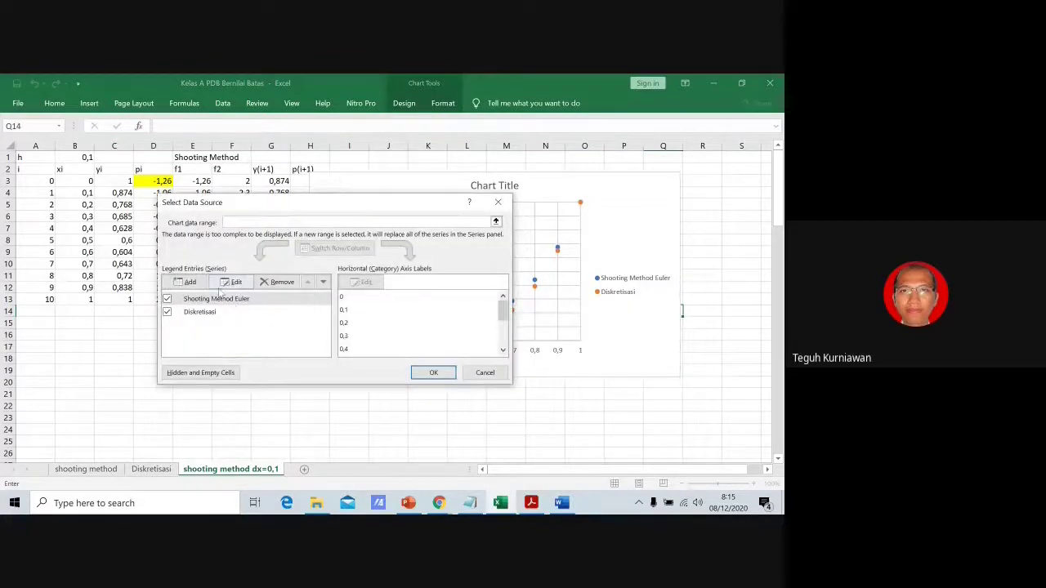
left_click(186, 282)
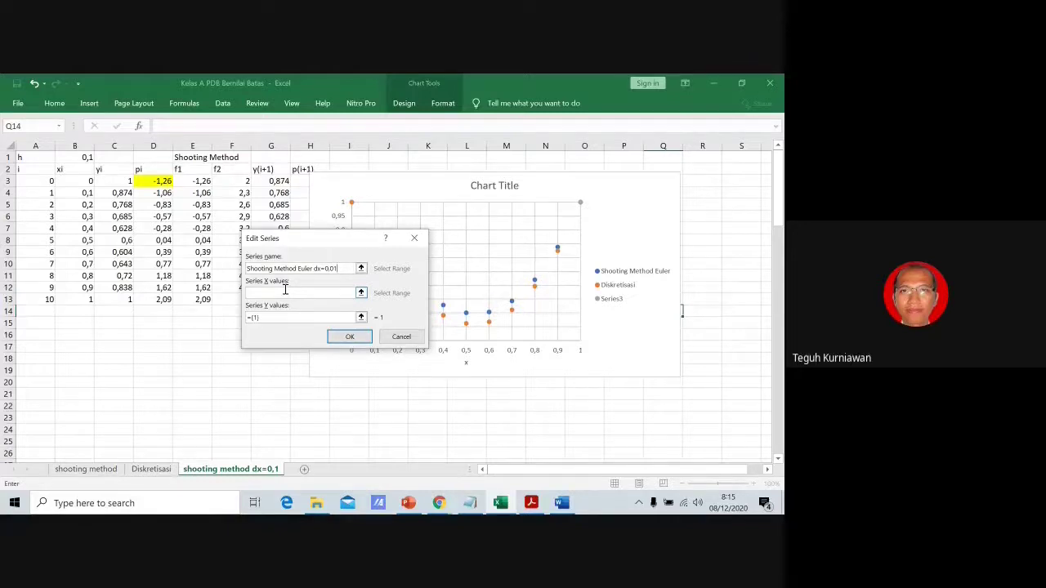
left_click(360, 293)
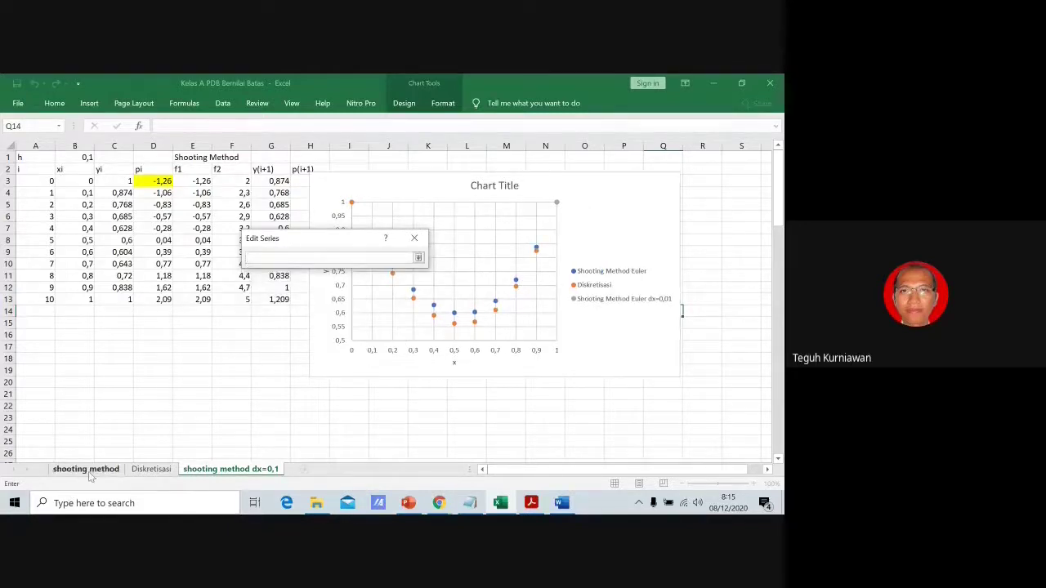
left_click(88, 470)
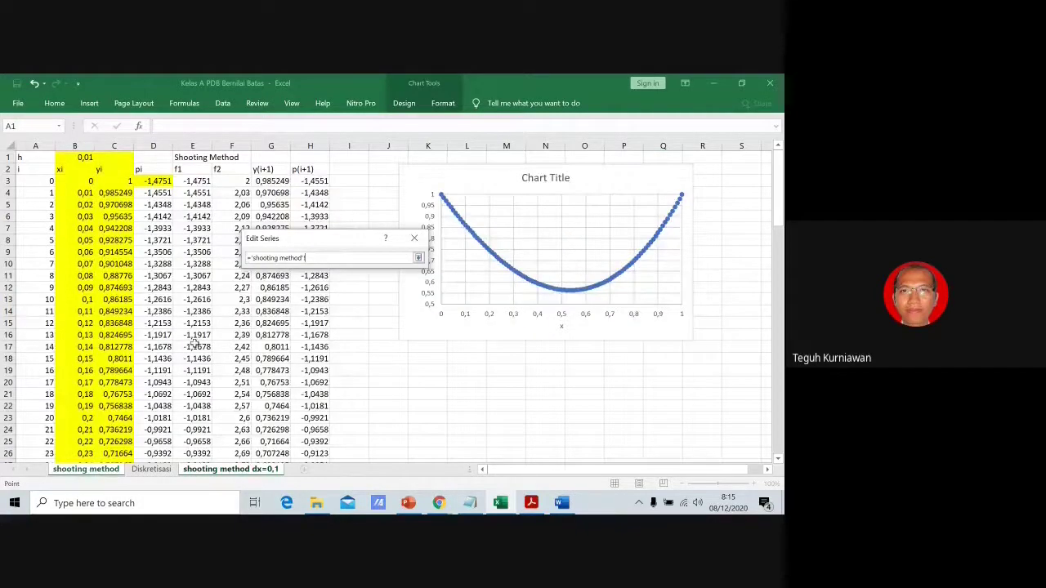
left_click(84, 178)
key("ctrl+shift+Down")
left_click(418, 257)
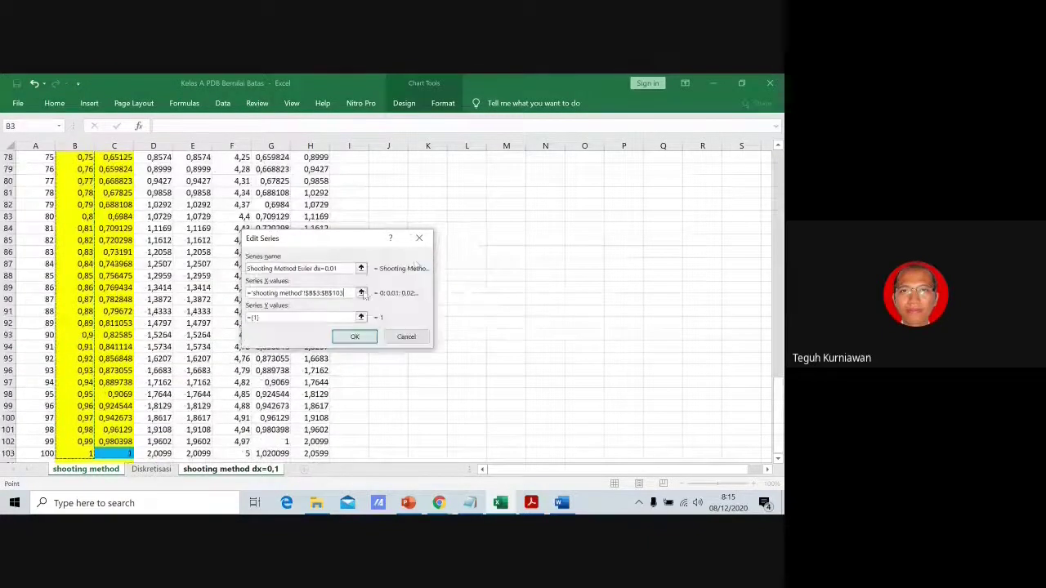
Set the new series' Y values to C3:C103 of the shooting method sheet and accept the chart data.
left_click(361, 317)
scroll(120, 245, "up", 20)
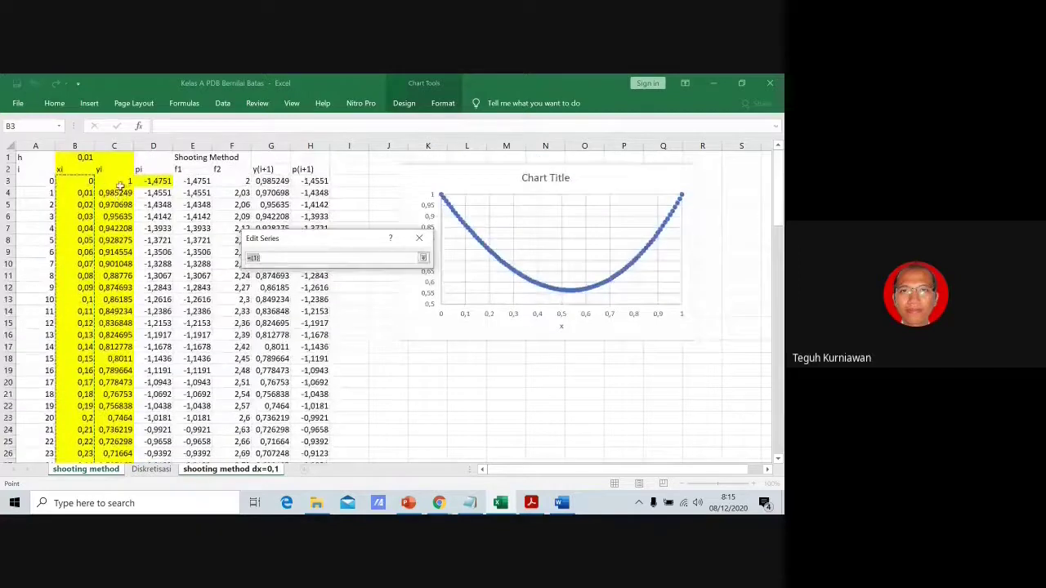
left_click(120, 183)
key("ctrl+shift+Down")
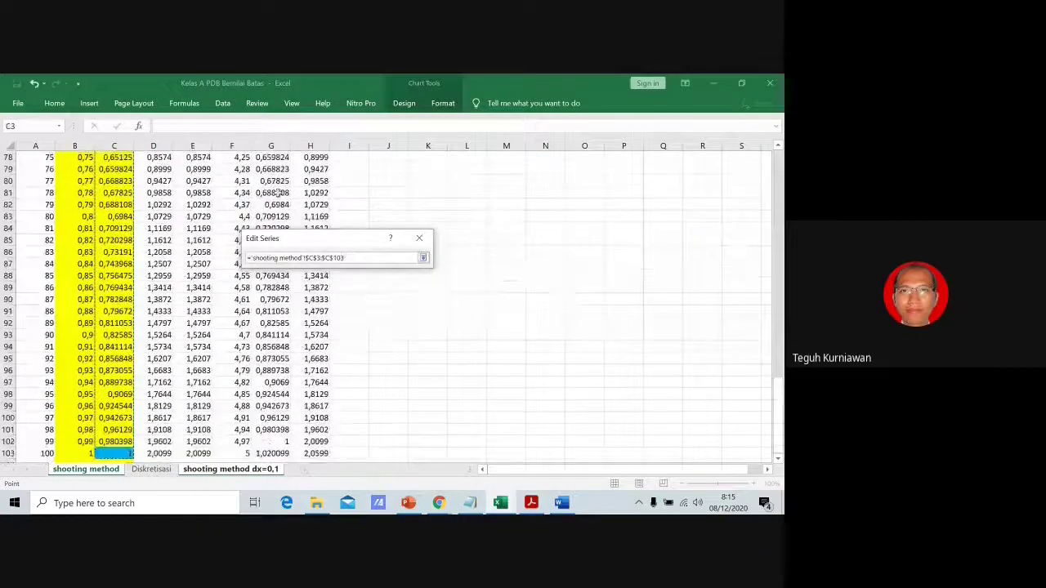
left_click(424, 258)
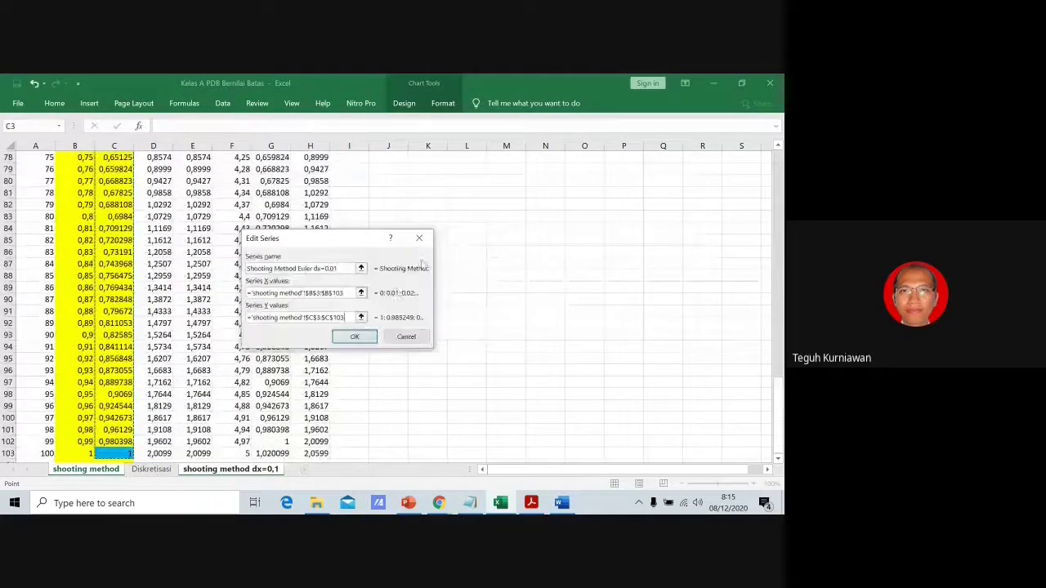
left_click(355, 336)
left_click(434, 373)
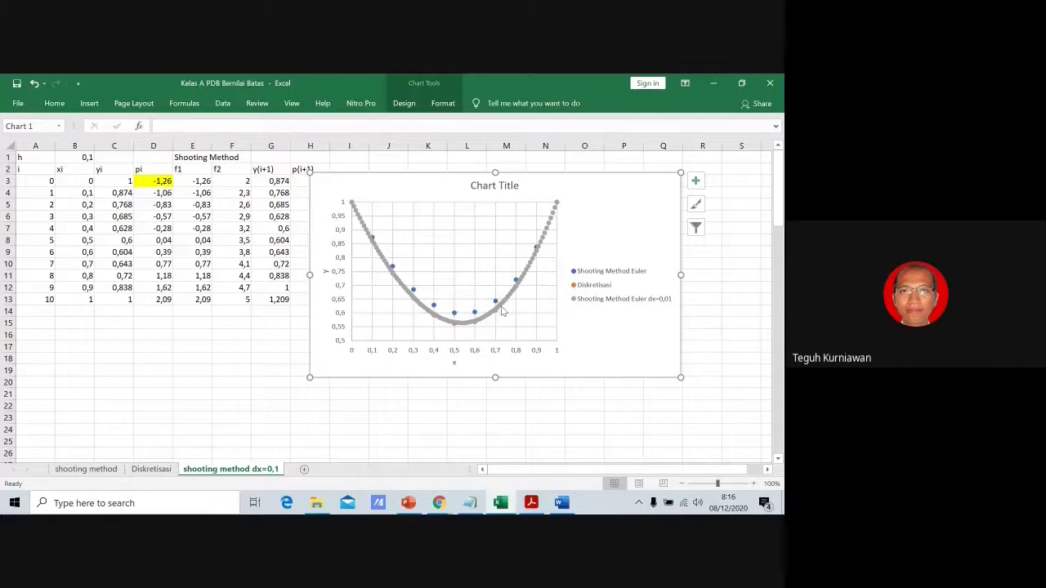
Rename the chart series Diskretisasi as Diskretisasi dx=0,1.
mouse_move(502, 311)
right_click(602, 317)
left_click(634, 341)
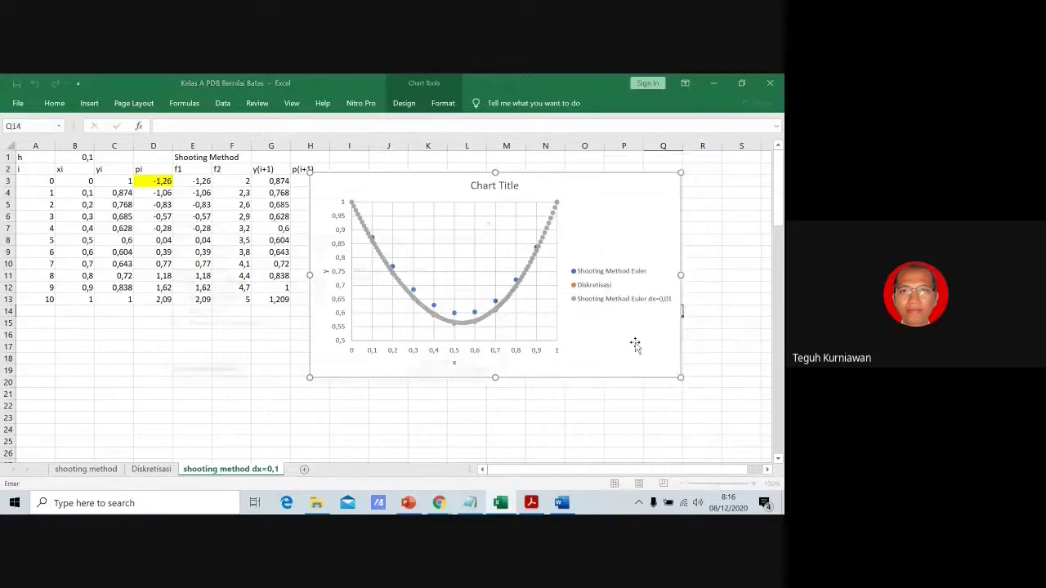
left_click(230, 312)
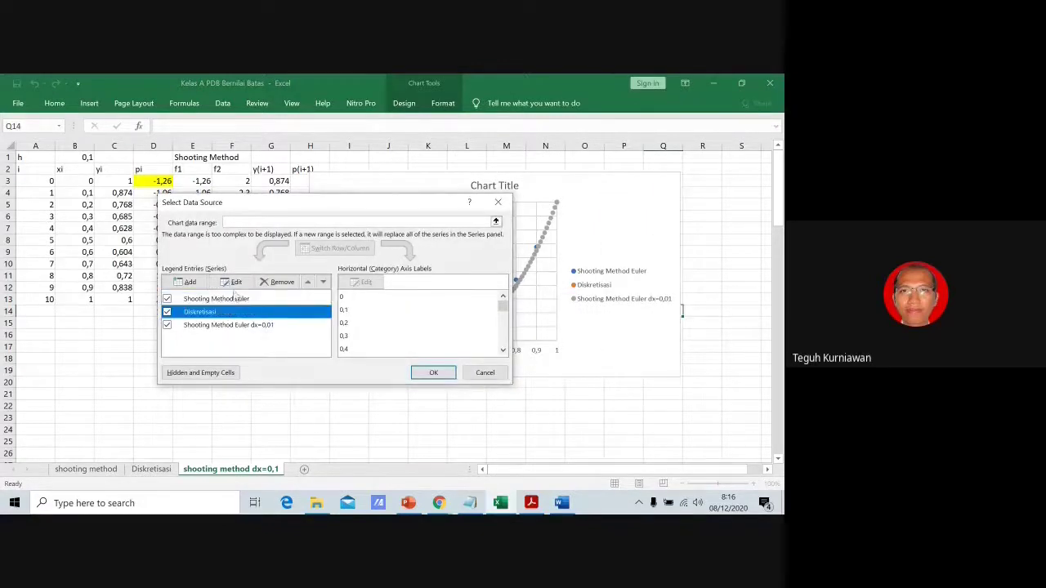
left_click(232, 283)
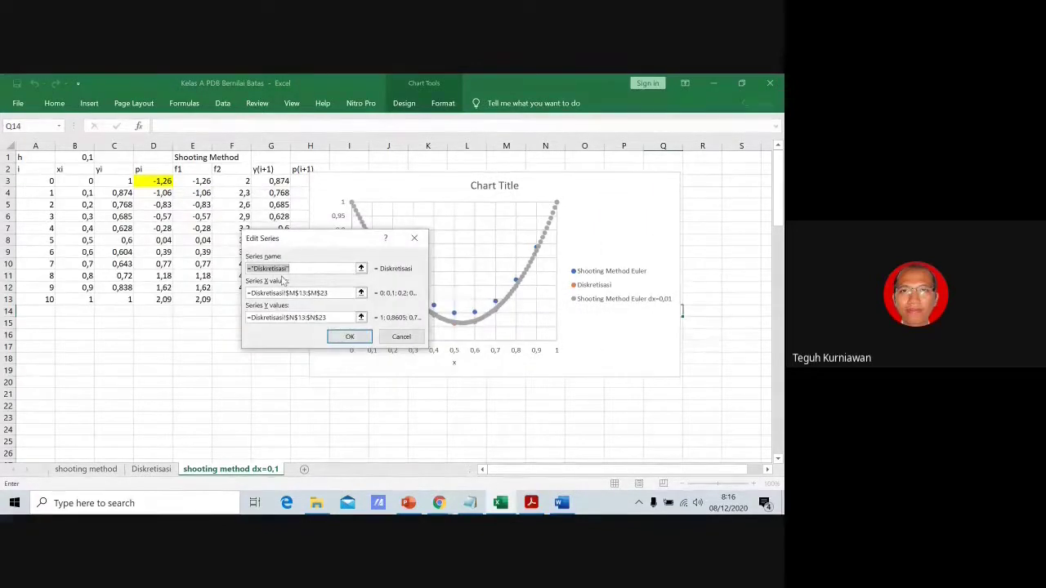
left_click(292, 268)
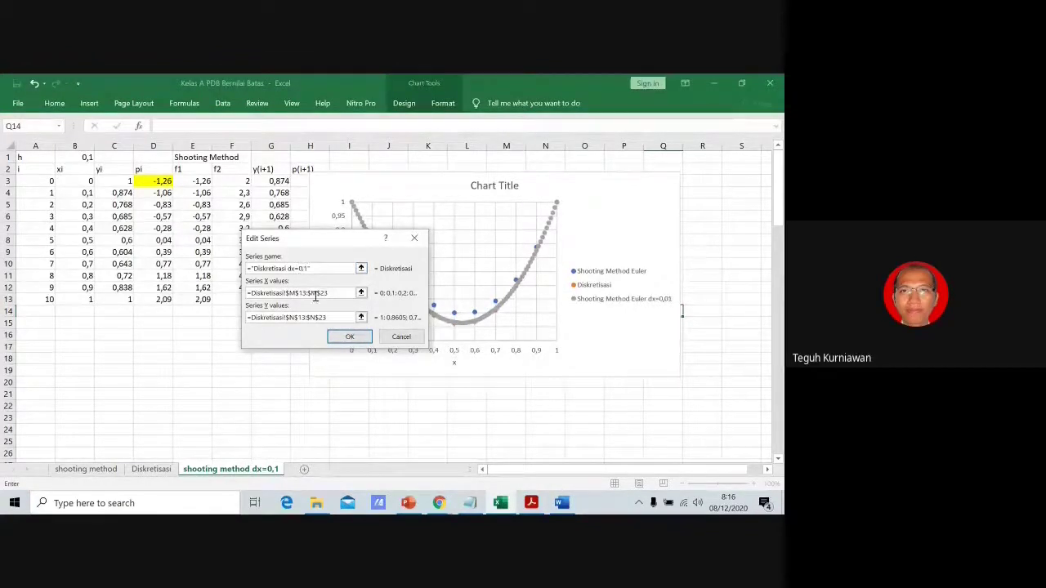
left_click(349, 336)
Rename the chart series Shooting Method Euler as Shooting Method Euler dx=0,1 and accept the chart data.
left_click(223, 300)
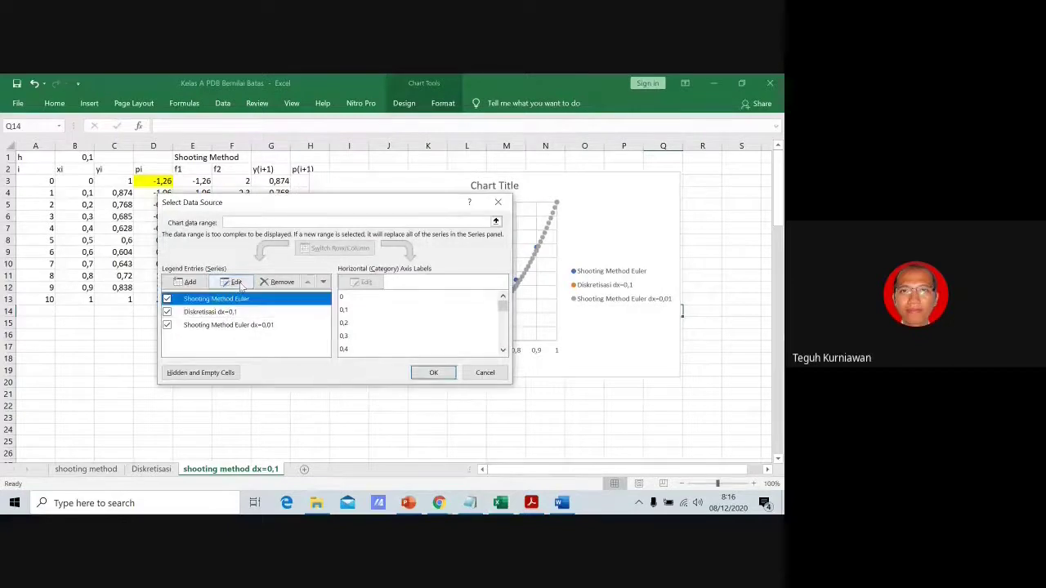
left_click(237, 282)
left_click(330, 267)
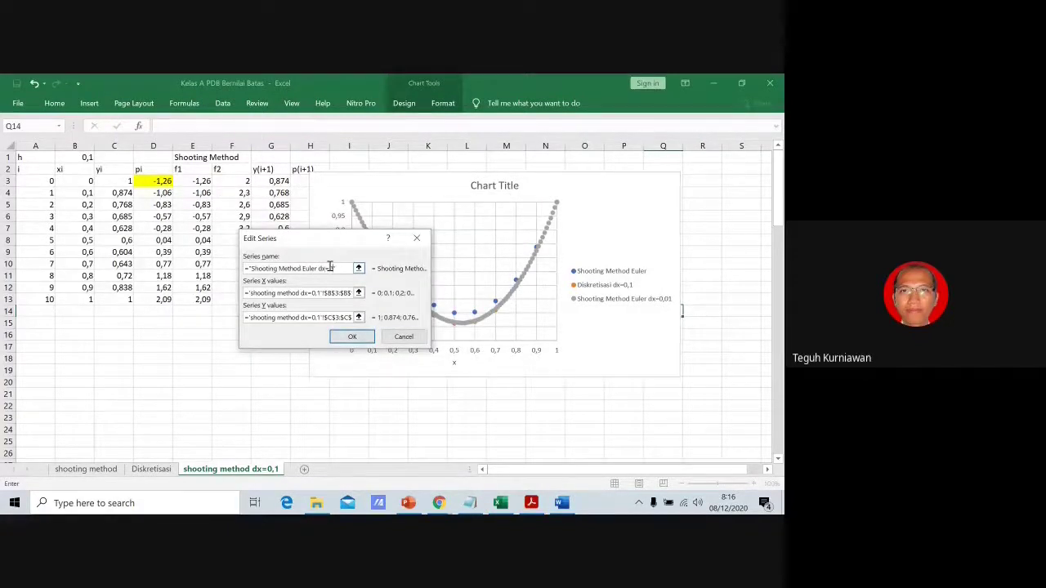
type("dx=0,1")
key("Return")
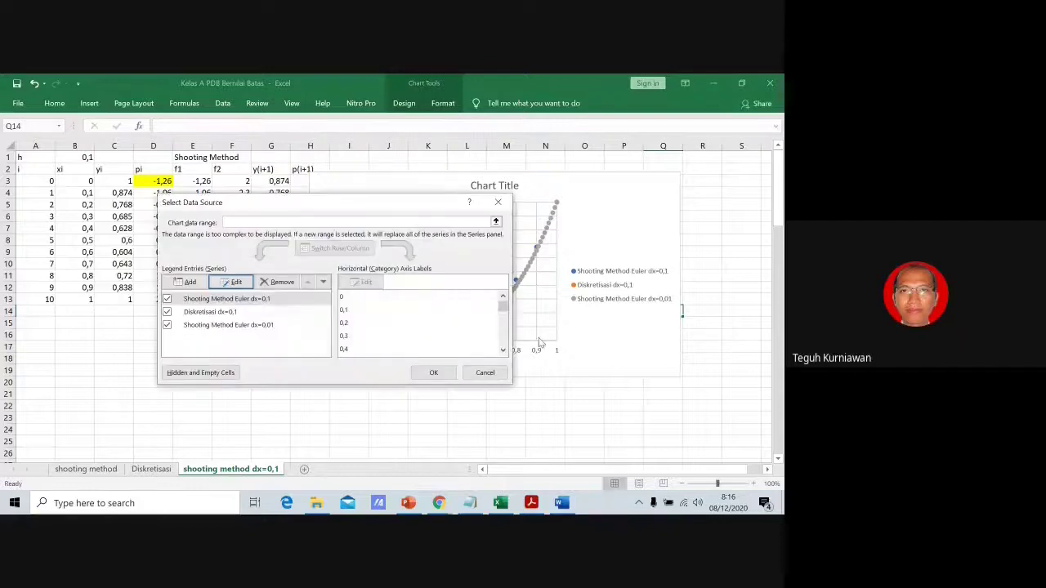
left_click(433, 372)
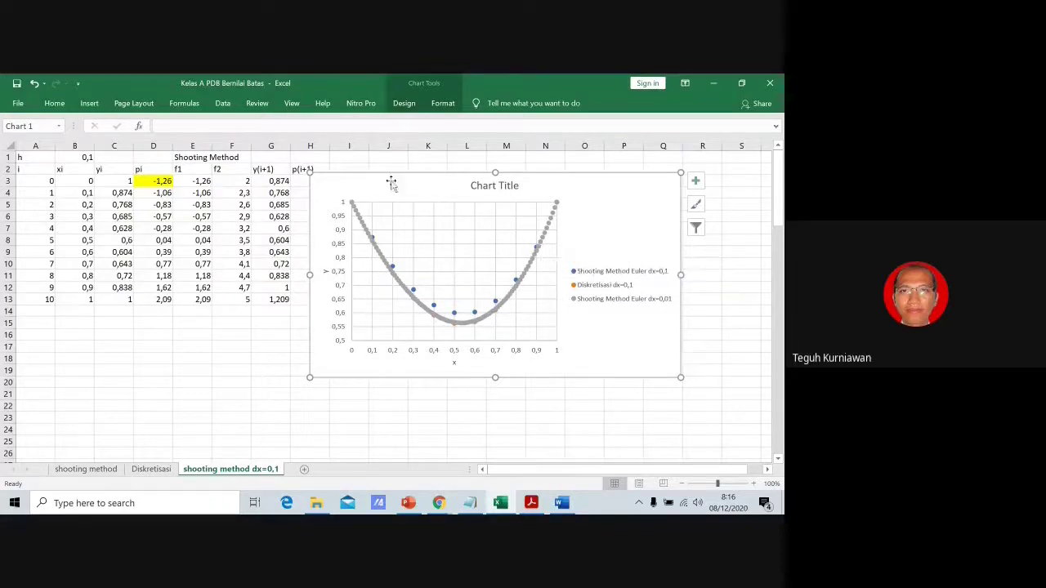
Shift the chart slightly up and to the right to uncover more of column H.
left_click(545, 237)
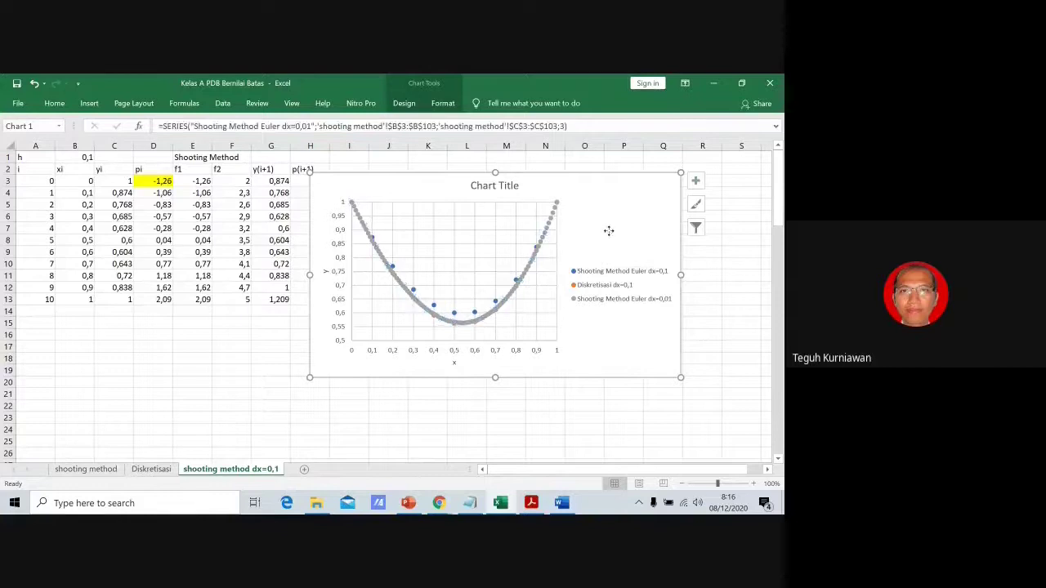
left_click(609, 229)
left_click_drag(585, 187, 597, 183)
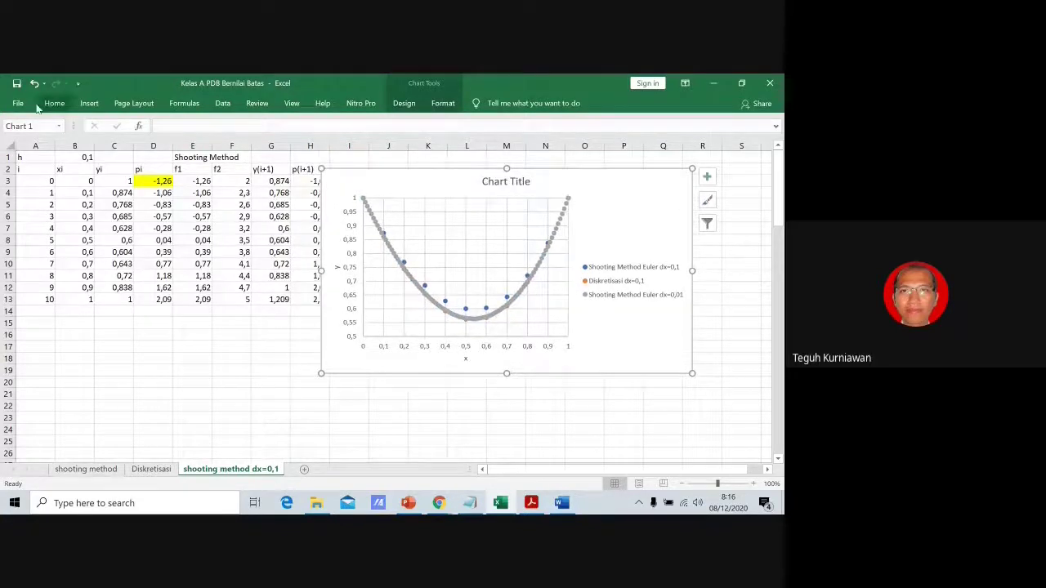